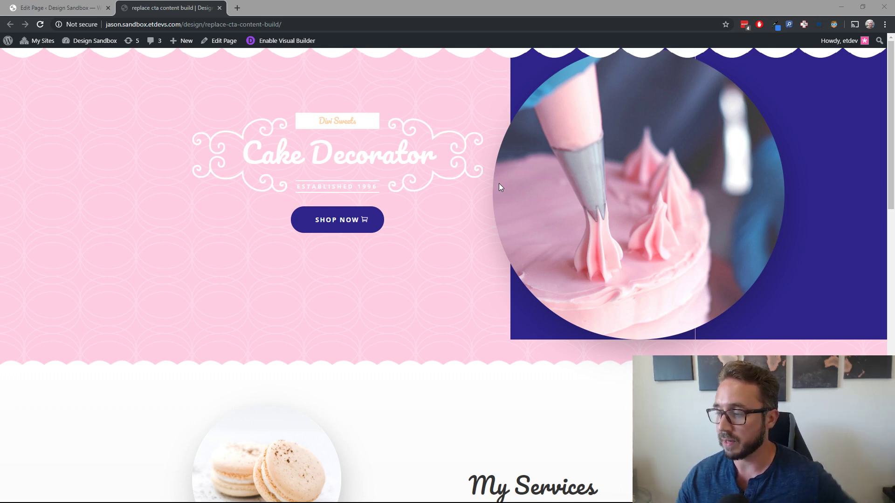
- Enlarge the finished cake decorator page to 150% and examine how the Shop Now button's text and icon change on hover
{"action": "left_click", "coordinate": [178, 266]}
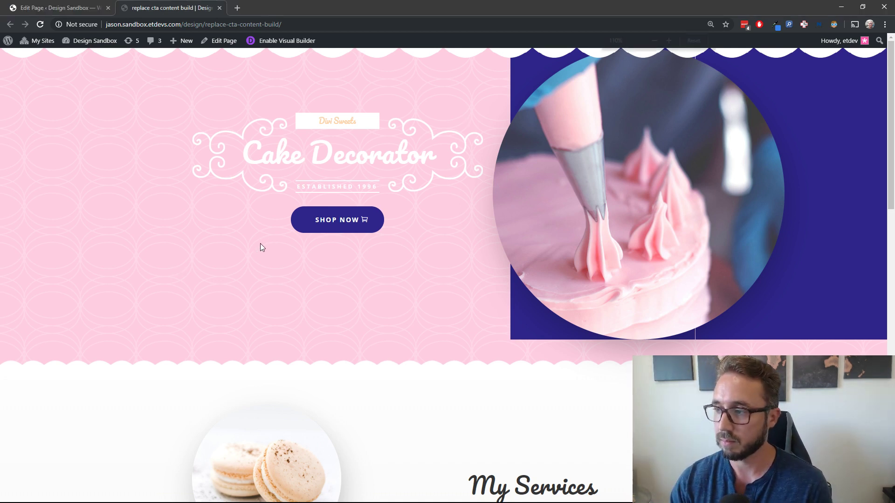
{"action": "key", "text": "ctrl+plus"}
{"action": "key", "text": "ctrl+plus"}
{"action": "key", "text": "ctrl+plus"}
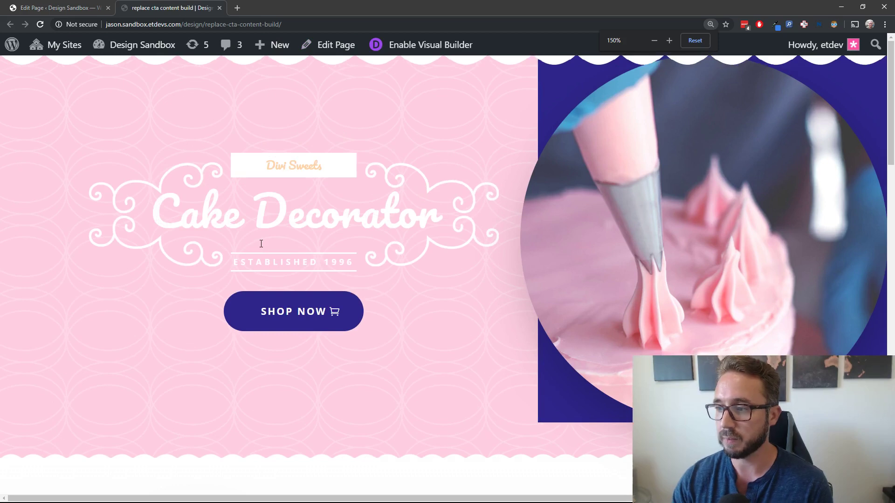
{"action": "scroll", "coordinate": [663, 252], "scroll_direction": "down", "scroll_amount": 3}
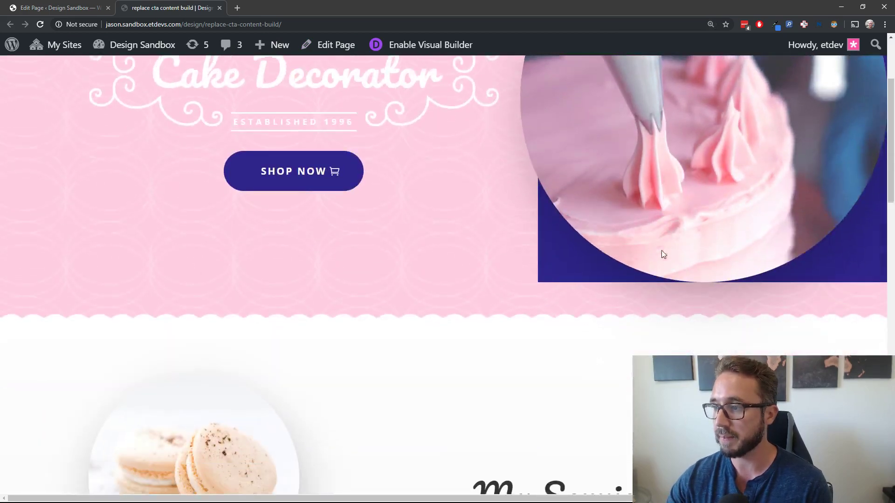
{"action": "scroll", "coordinate": [537, 206], "scroll_direction": "up", "scroll_amount": 2}
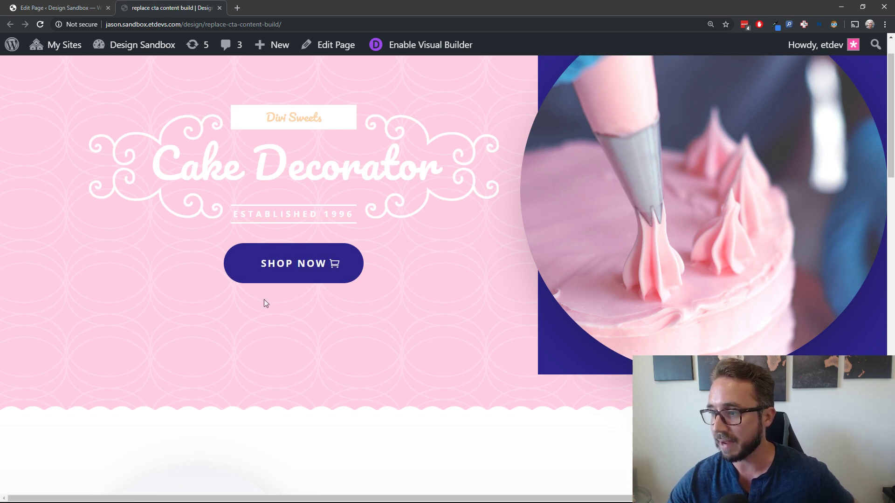
{"action": "scroll", "coordinate": [387, 262], "scroll_direction": "down", "scroll_amount": 2}
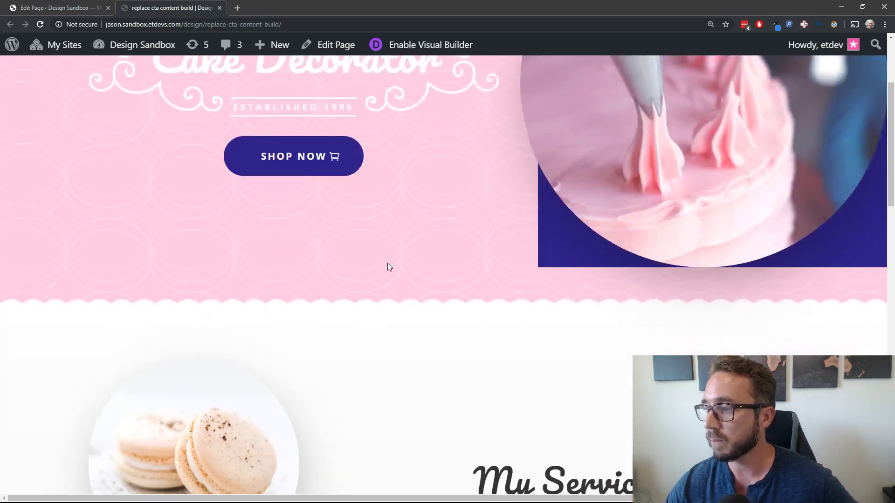
{"action": "scroll", "coordinate": [388, 266], "scroll_direction": "up", "scroll_amount": 1}
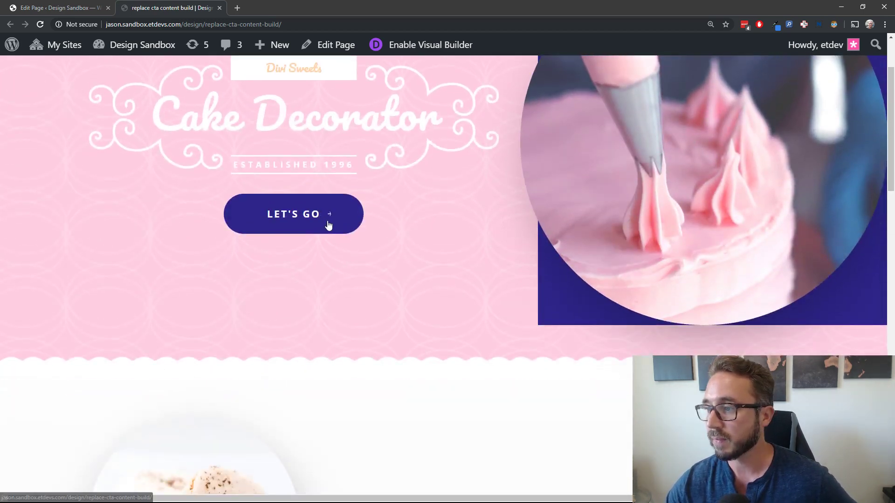
{"action": "scroll", "coordinate": [334, 273], "scroll_direction": "down", "scroll_amount": 5}
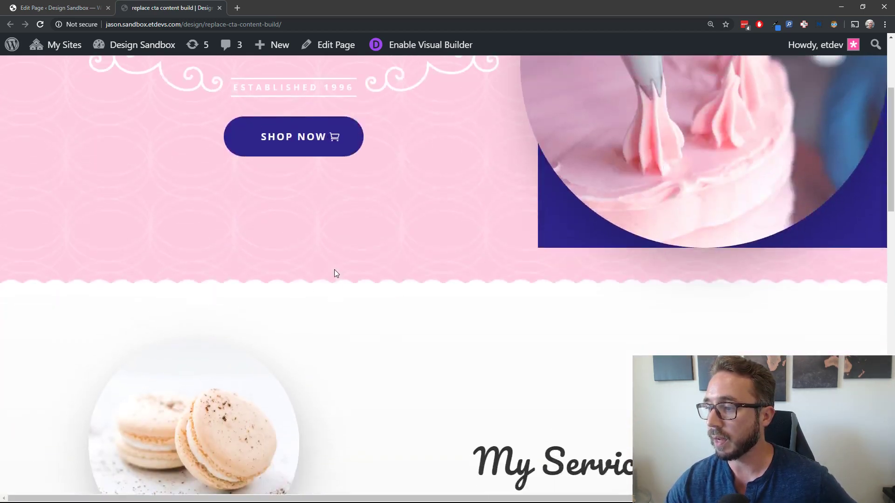
- Review the hover effects of the My Services blurbs and the Special Offer call to action on the finished page
{"action": "scroll", "coordinate": [334, 273], "scroll_direction": "down", "scroll_amount": 3}
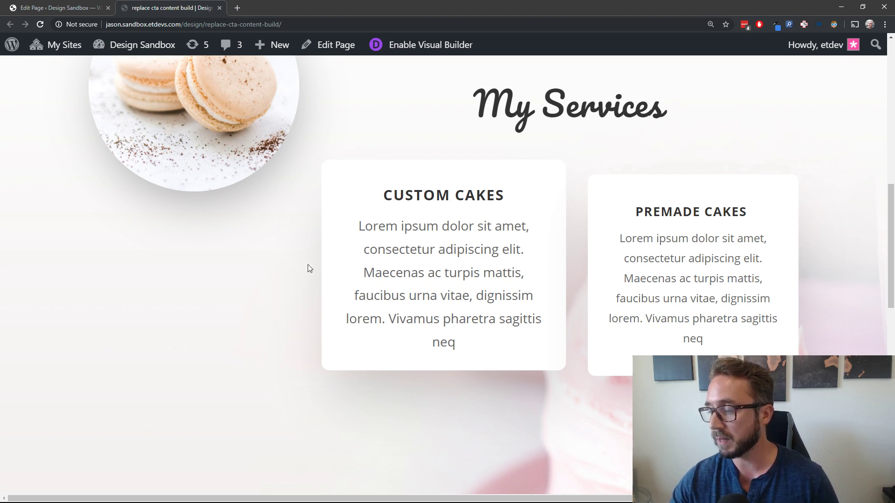
{"action": "mouse_move", "coordinate": [336, 266]}
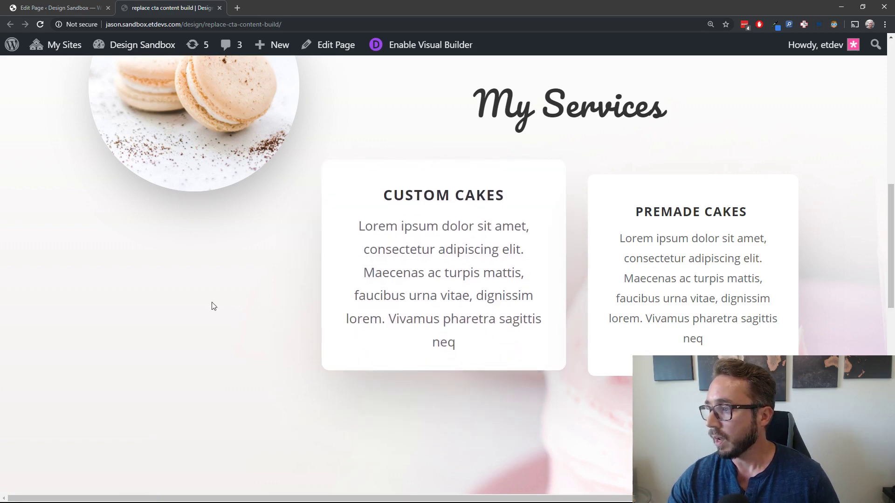
{"action": "scroll", "coordinate": [212, 305], "scroll_direction": "down", "scroll_amount": 6}
{"action": "scroll", "coordinate": [211, 303], "scroll_direction": "down", "scroll_amount": 4}
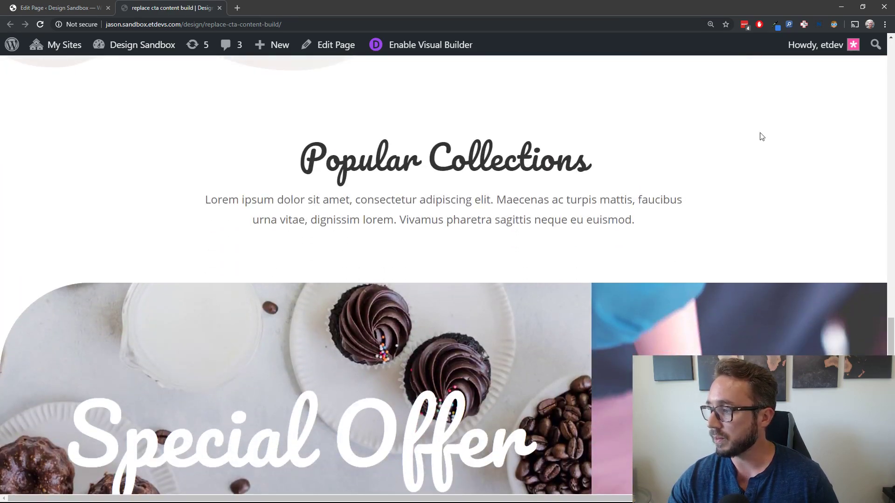
{"action": "scroll", "coordinate": [760, 135], "scroll_direction": "down", "scroll_amount": 4}
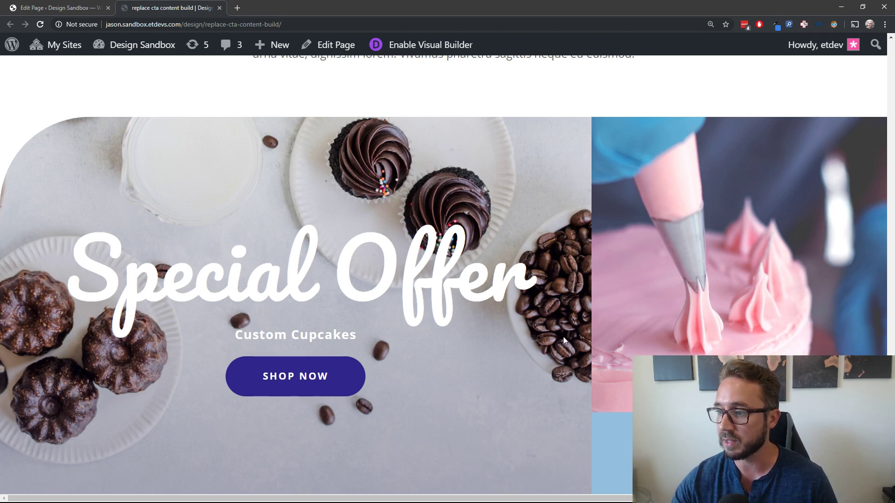
{"action": "mouse_move", "coordinate": [537, 337]}
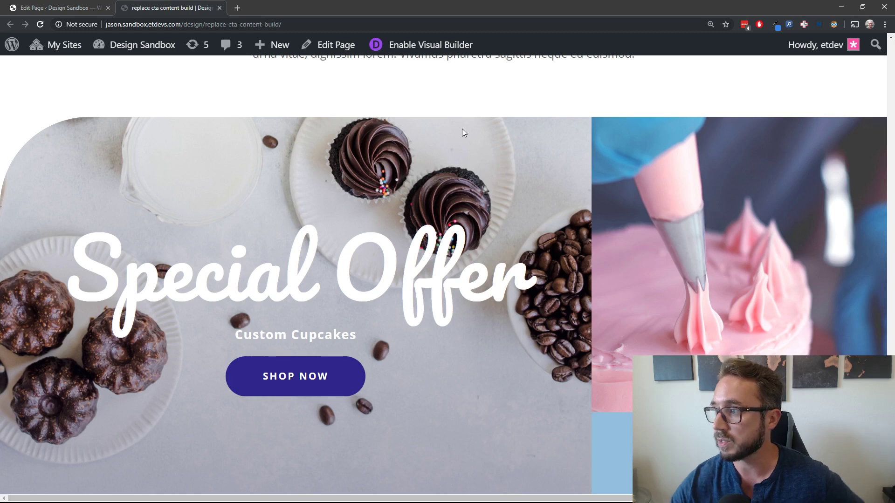
{"action": "scroll", "coordinate": [314, 277], "scroll_direction": "up", "scroll_amount": 2}
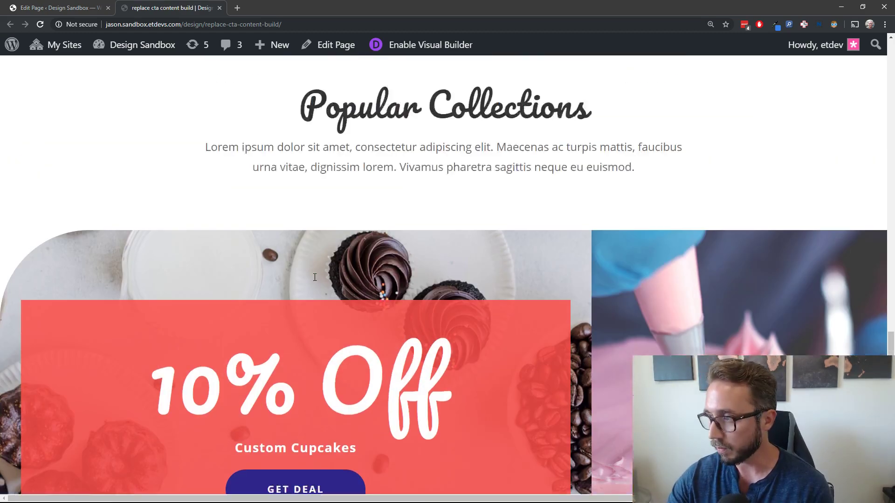
{"action": "scroll", "coordinate": [315, 278], "scroll_direction": "up", "scroll_amount": 10}
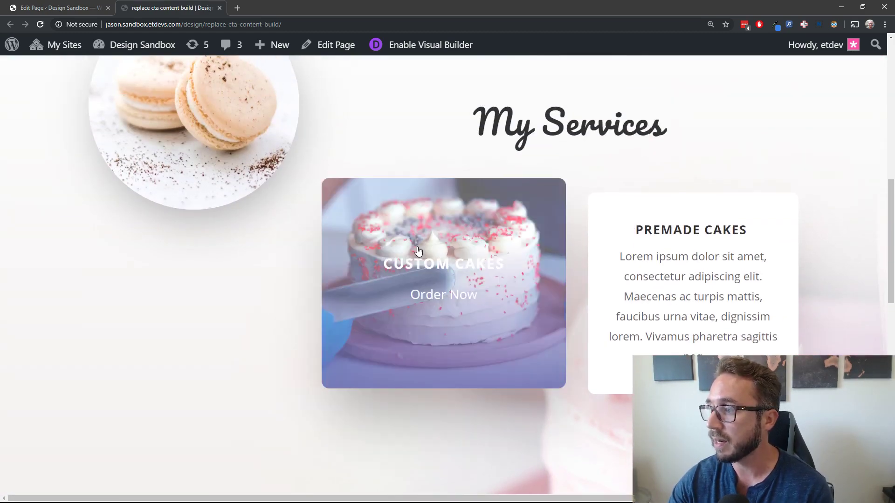
{"action": "scroll", "coordinate": [146, 331], "scroll_direction": "up", "scroll_amount": 10}
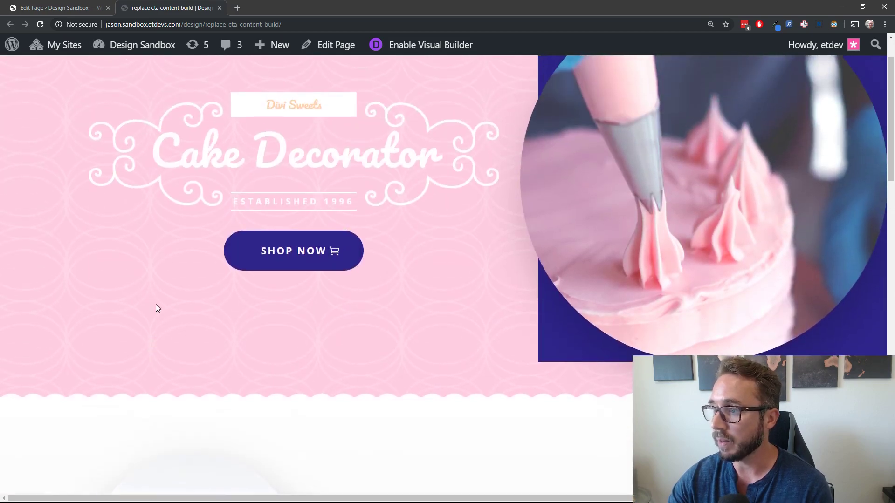
{"action": "scroll", "coordinate": [257, 308], "scroll_direction": "down", "scroll_amount": 7}
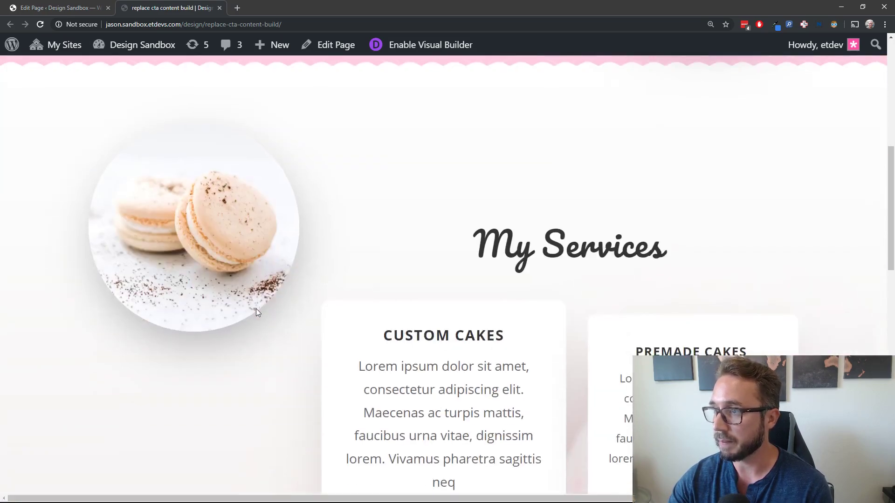
{"action": "scroll", "coordinate": [255, 309], "scroll_direction": "up", "scroll_amount": 7}
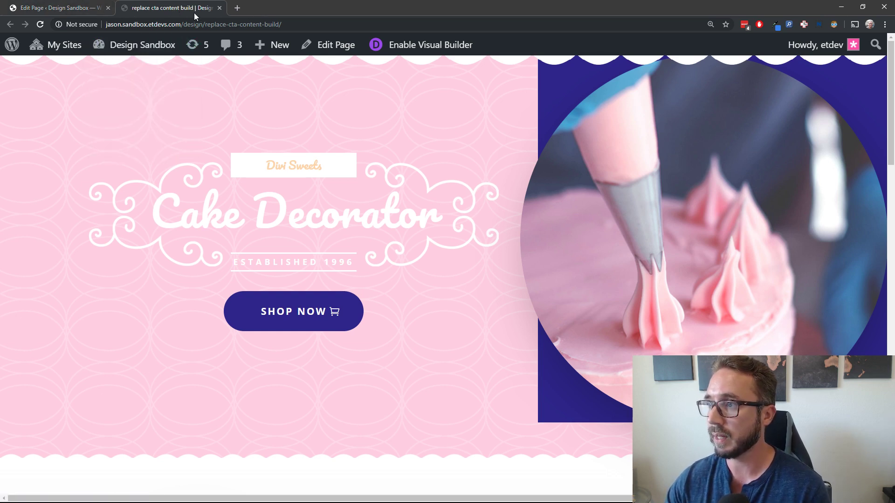
- Switch to the "change content on hover build" page and open it for building on the front end
{"action": "left_click", "coordinate": [75, 9]}
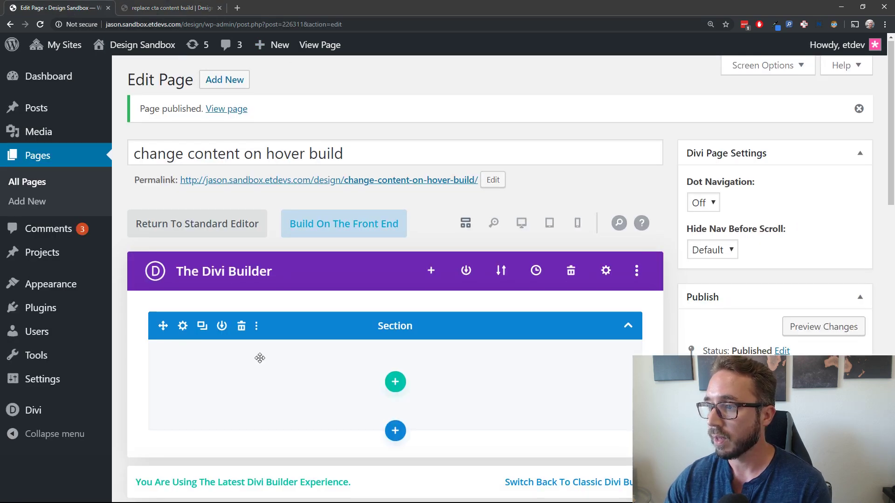
{"action": "scroll", "coordinate": [259, 359], "scroll_direction": "down", "scroll_amount": 3}
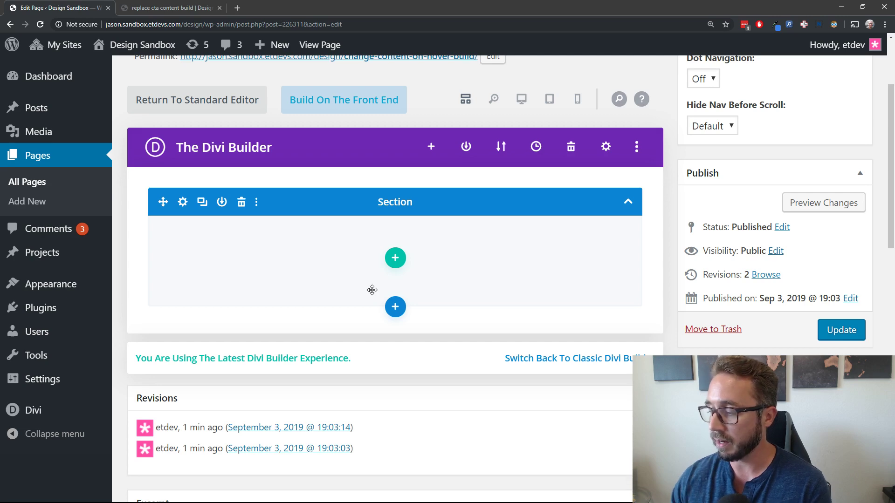
{"action": "scroll", "coordinate": [356, 289], "scroll_direction": "up", "scroll_amount": 1}
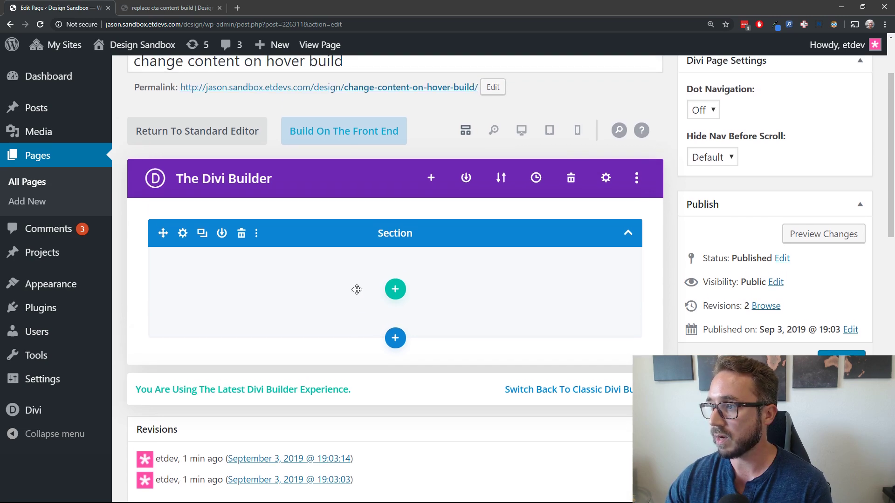
{"action": "left_click", "coordinate": [366, 130]}
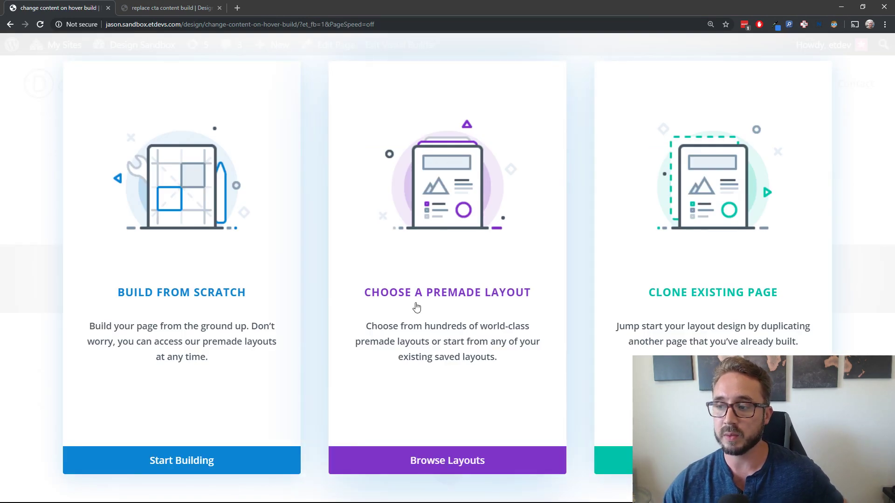
- Load the Cake Maker Landing Page premade layout onto the page and return the browser zoom to 100%
{"action": "left_click", "coordinate": [443, 199]}
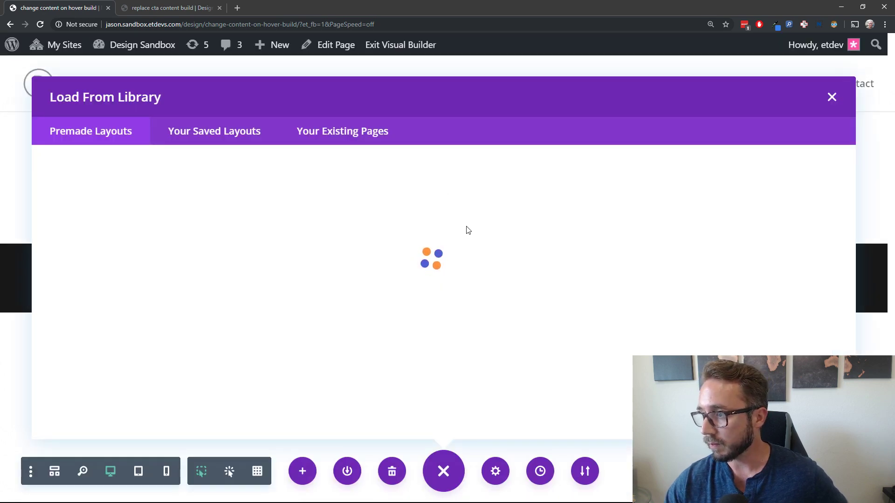
{"action": "scroll", "coordinate": [450, 267], "scroll_direction": "down", "scroll_amount": 5}
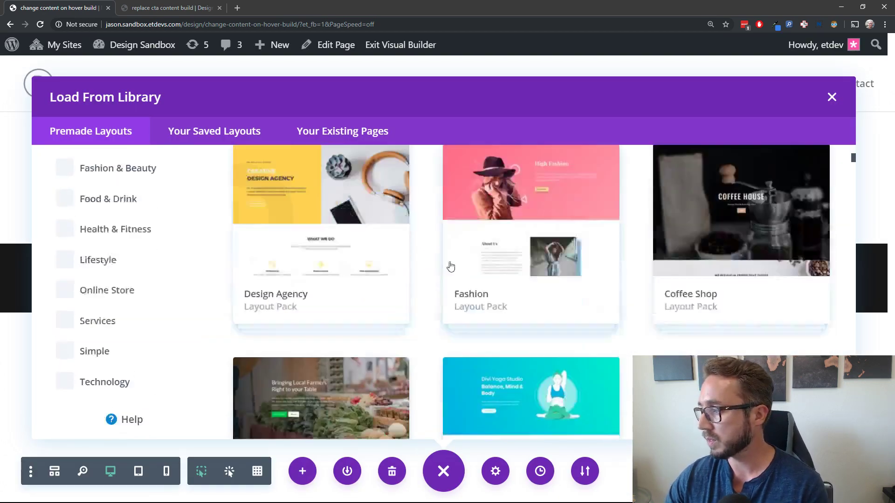
{"action": "scroll", "coordinate": [451, 266], "scroll_direction": "down", "scroll_amount": 20}
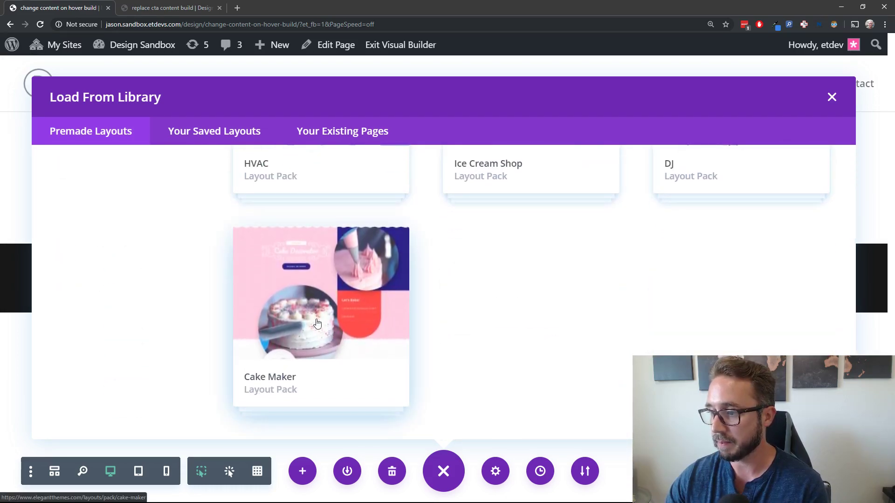
{"action": "left_click", "coordinate": [316, 323]}
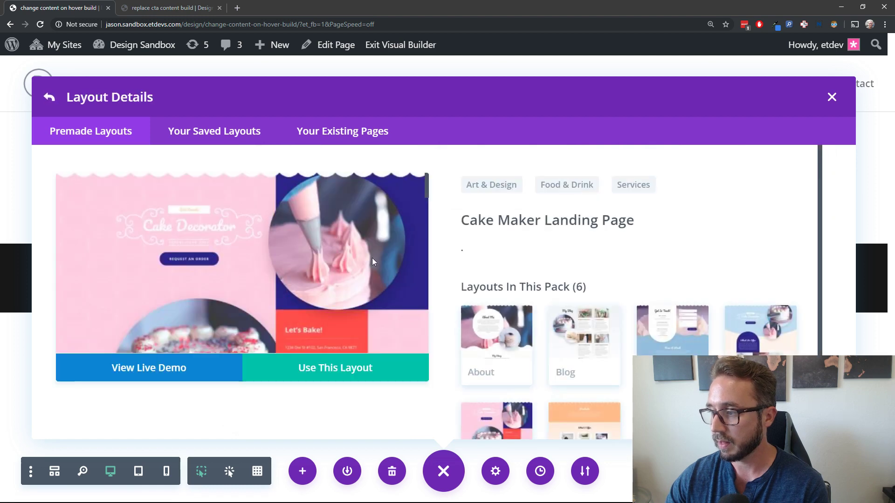
{"action": "scroll", "coordinate": [469, 226], "scroll_direction": "down", "scroll_amount": 2}
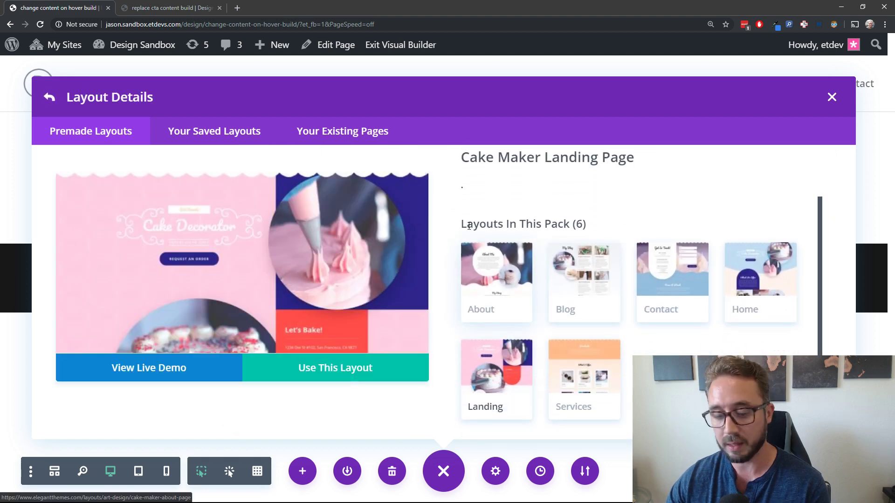
{"action": "key", "text": "ctrl+minus"}
{"action": "key", "text": "ctrl+minus"}
{"action": "key", "text": "ctrl+minus"}
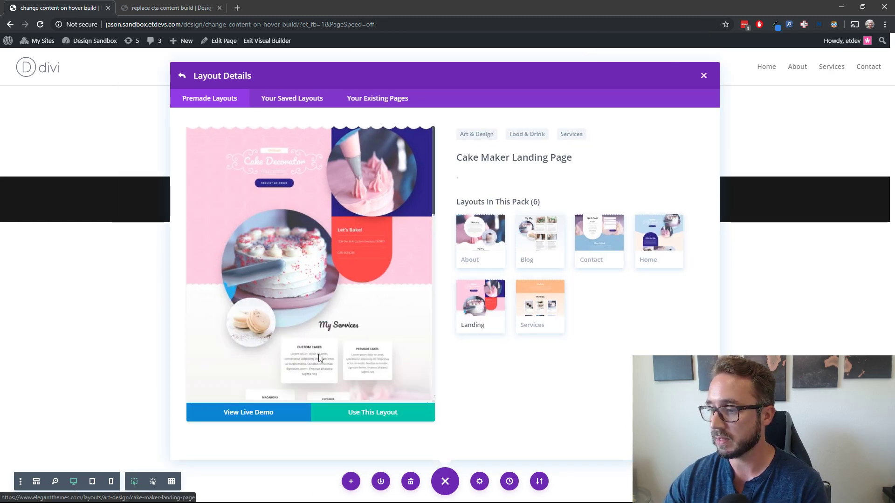
{"action": "left_click", "coordinate": [376, 414]}
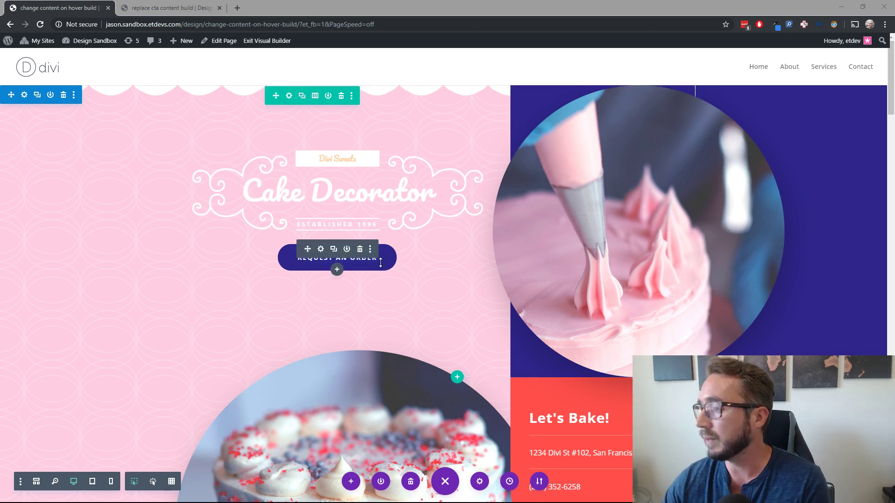
- Open the settings of the hero section's Request An Order button and enable separate desktop and hover values for its text
{"action": "scroll", "coordinate": [381, 267], "scroll_direction": "down", "scroll_amount": 1}
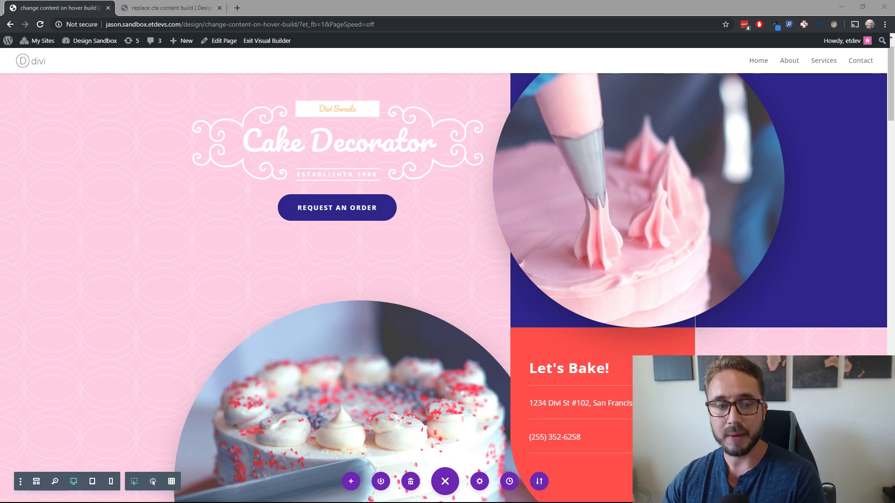
{"action": "mouse_move", "coordinate": [338, 214]}
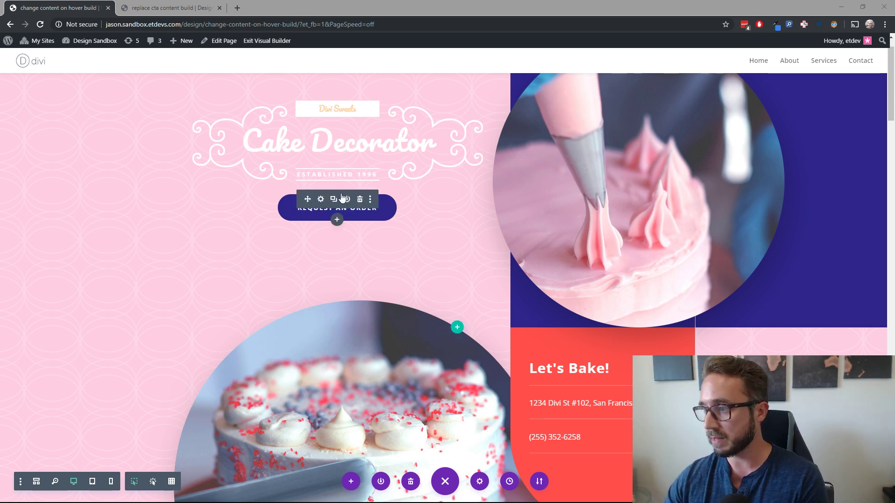
{"action": "left_click", "coordinate": [321, 200]}
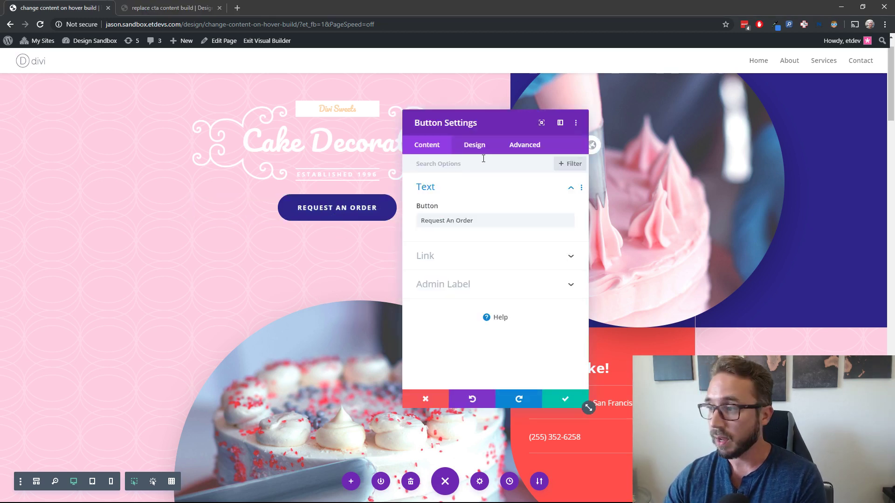
{"action": "mouse_move", "coordinate": [432, 208]}
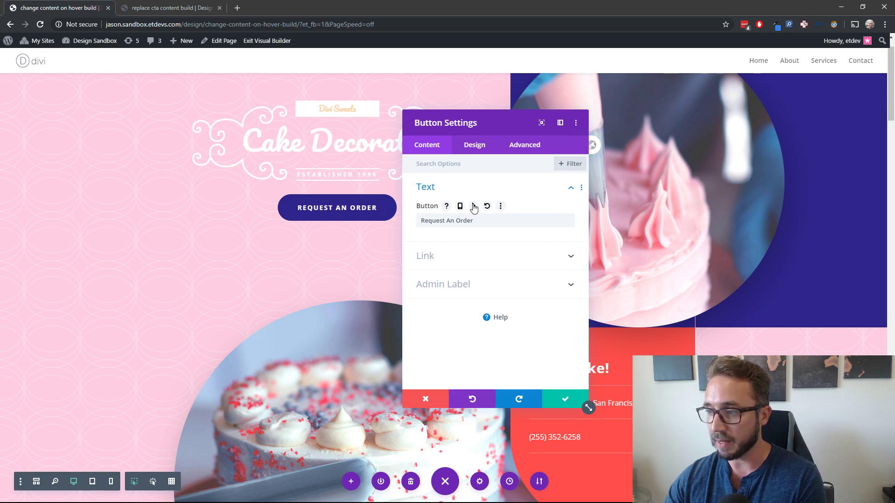
{"action": "left_click", "coordinate": [474, 207]}
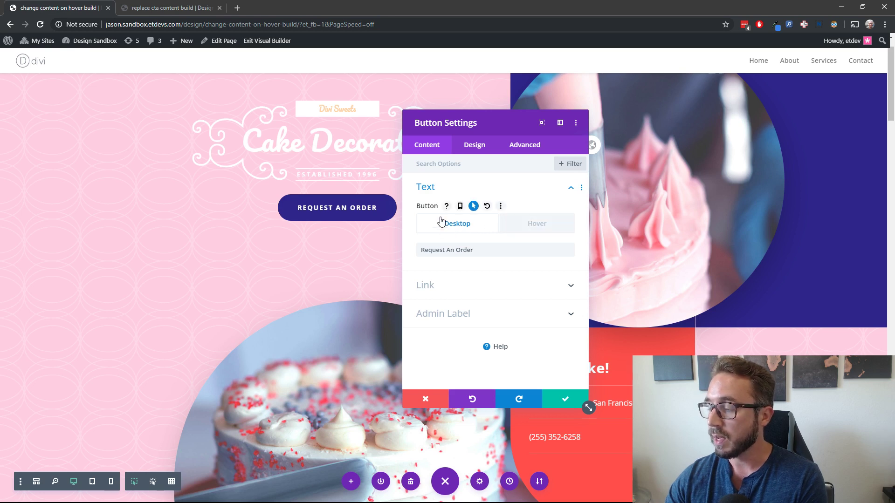
{"action": "left_click", "coordinate": [541, 228]}
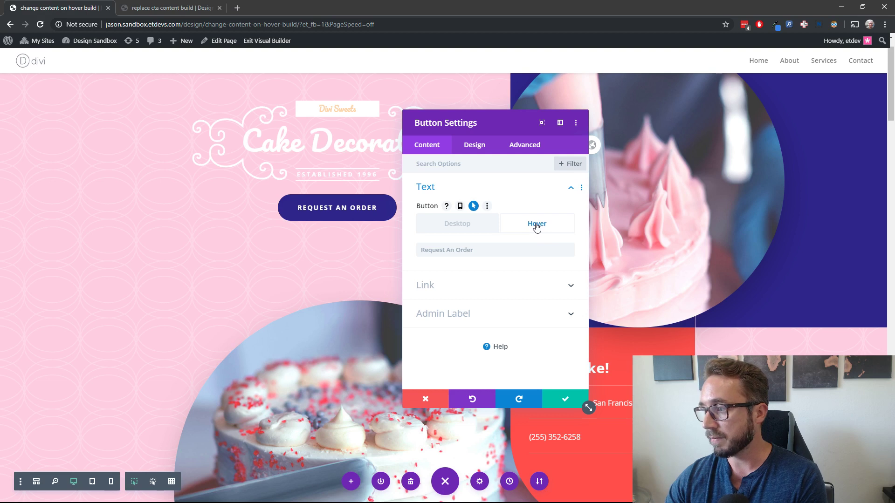
{"action": "left_click", "coordinate": [456, 231]}
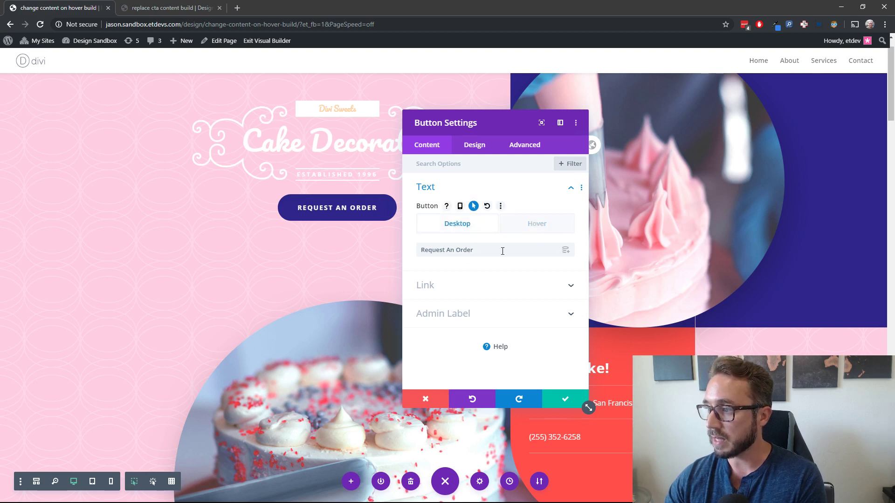
- Set the hero button's desktop text to "shop now" and its hover text to "let's go"
{"action": "left_click", "coordinate": [450, 249]}
{"action": "left_click_drag", "start_coordinate": [490, 249], "coordinate": [420, 249]}
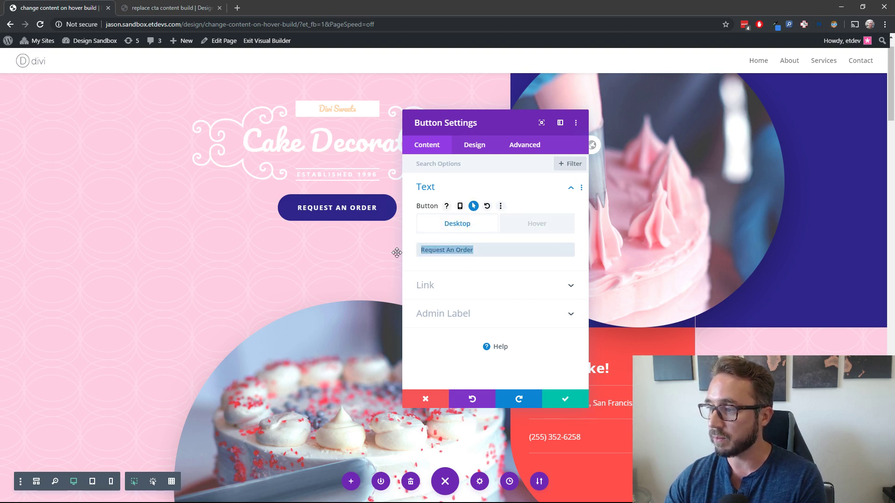
{"action": "type", "text": "shop now"}
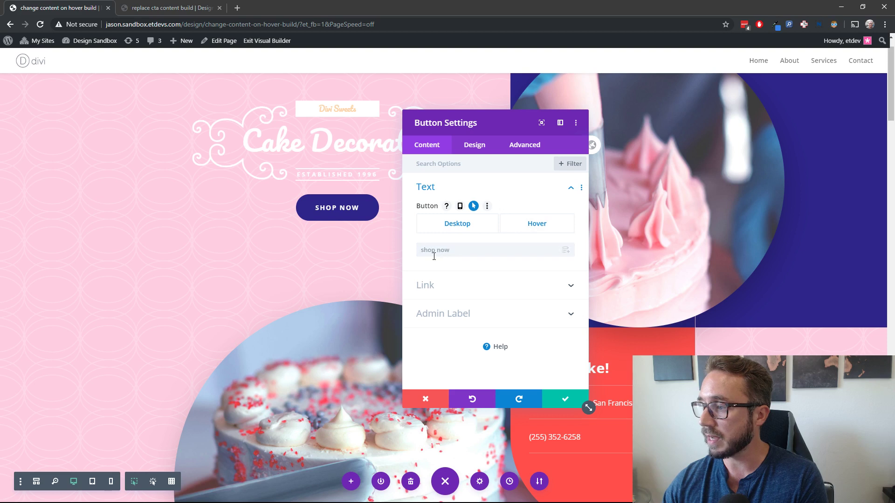
{"action": "left_click", "coordinate": [533, 228]}
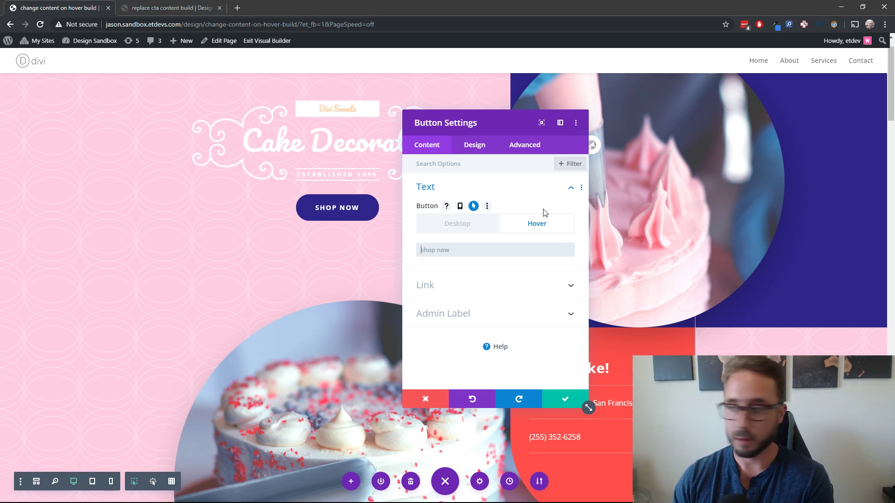
{"action": "type", "text": "let's go"}
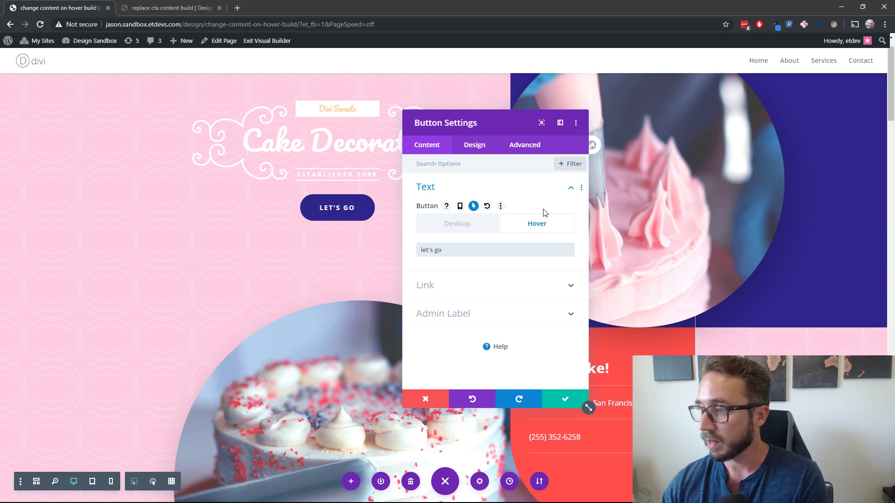
- Compare the hero button's width and label between its desktop and hover states
{"action": "left_click", "coordinate": [484, 227]}
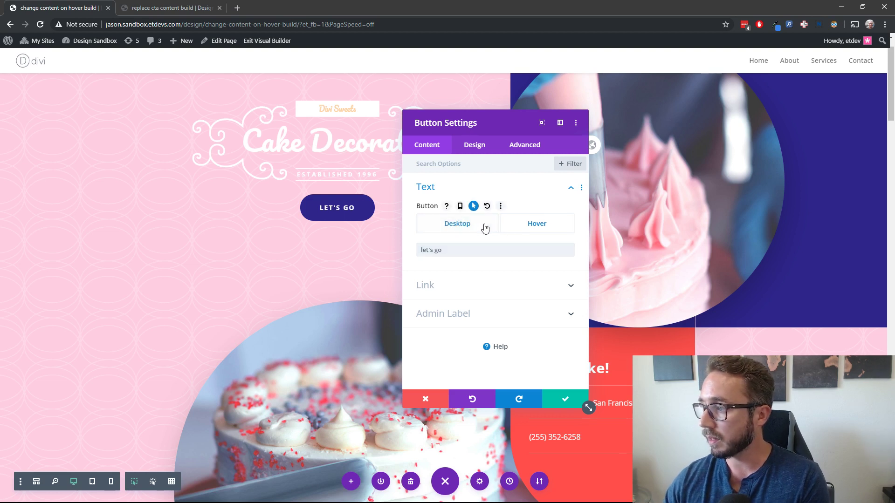
{"action": "left_click", "coordinate": [521, 226]}
{"action": "left_click", "coordinate": [468, 225]}
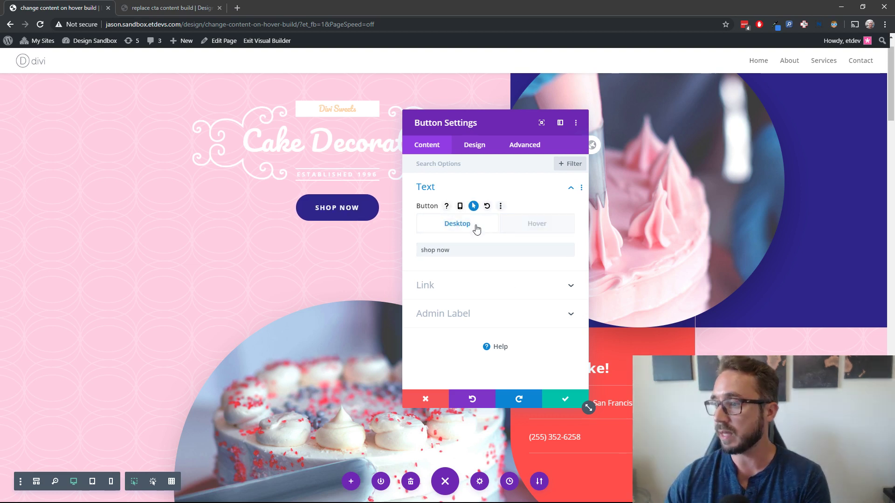
{"action": "left_click", "coordinate": [524, 223]}
{"action": "left_click", "coordinate": [477, 231]}
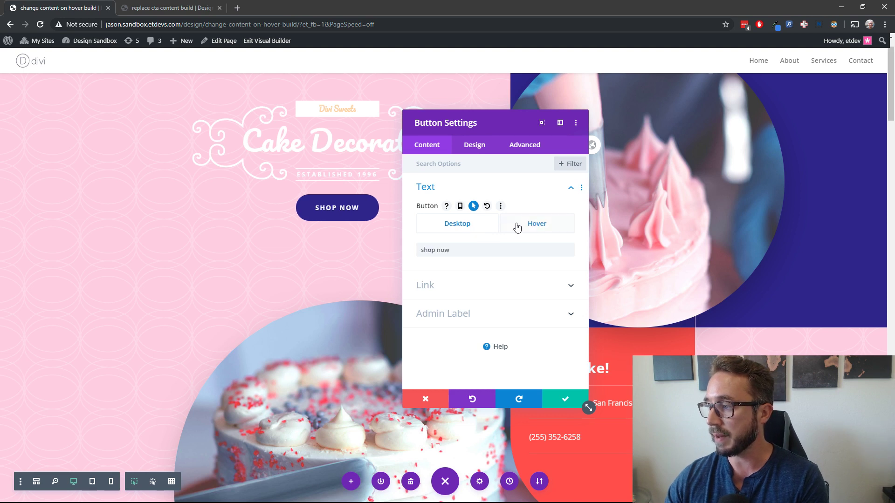
{"action": "left_click", "coordinate": [523, 226]}
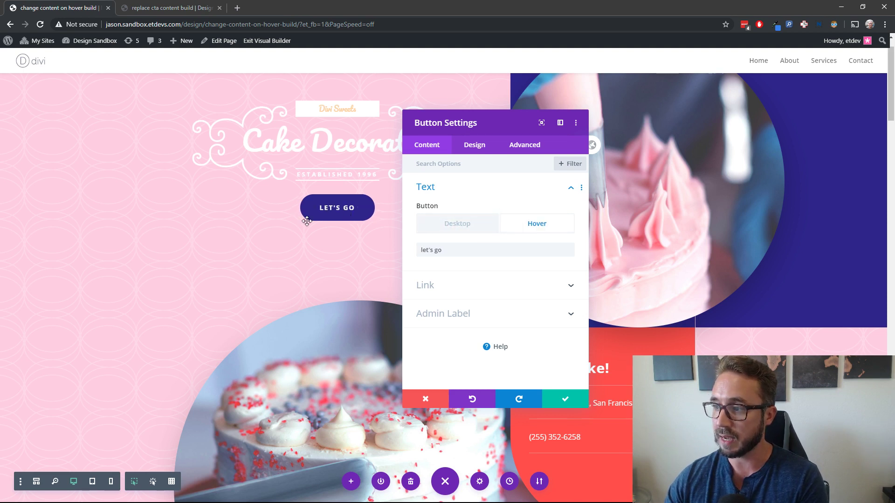
{"action": "left_click", "coordinate": [458, 225]}
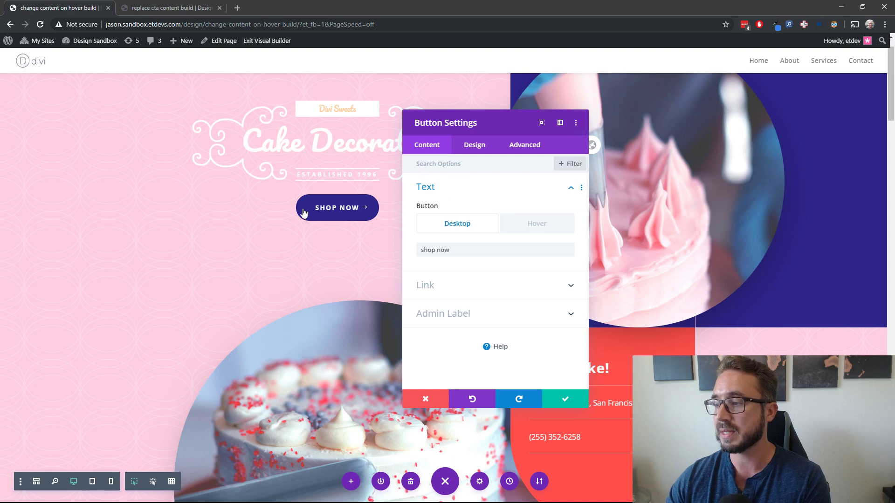
{"action": "left_click", "coordinate": [550, 232]}
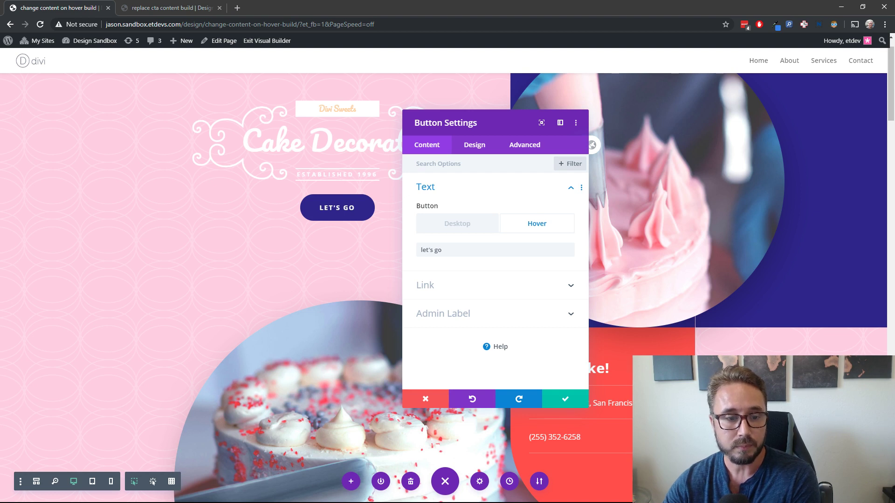
- Add the custom CSS "width: 200px;" to the button's main element and save the button settings
{"action": "left_click", "coordinate": [535, 147]}
{"action": "left_click", "coordinate": [510, 215]}
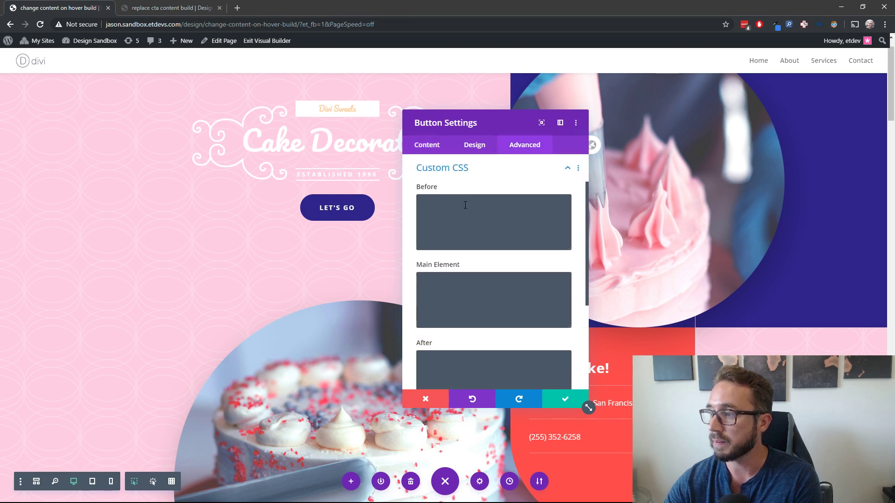
{"action": "left_click", "coordinate": [516, 277]}
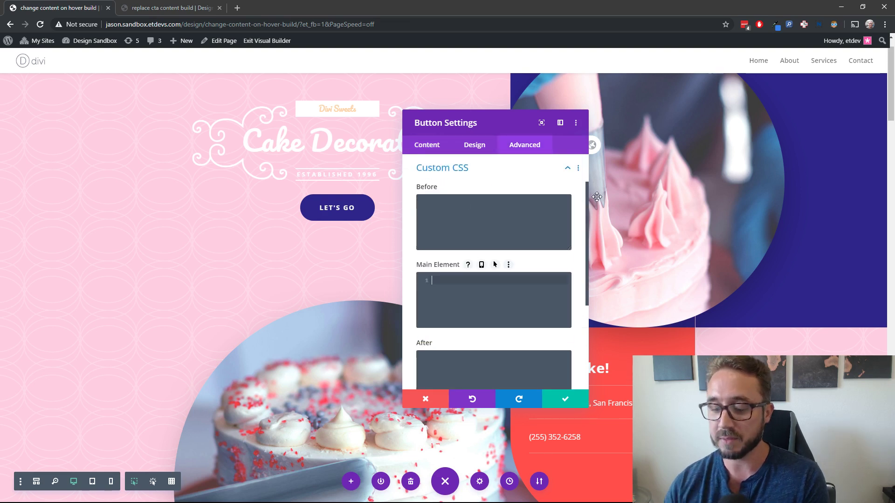
{"action": "type", "text": "width: 2"}
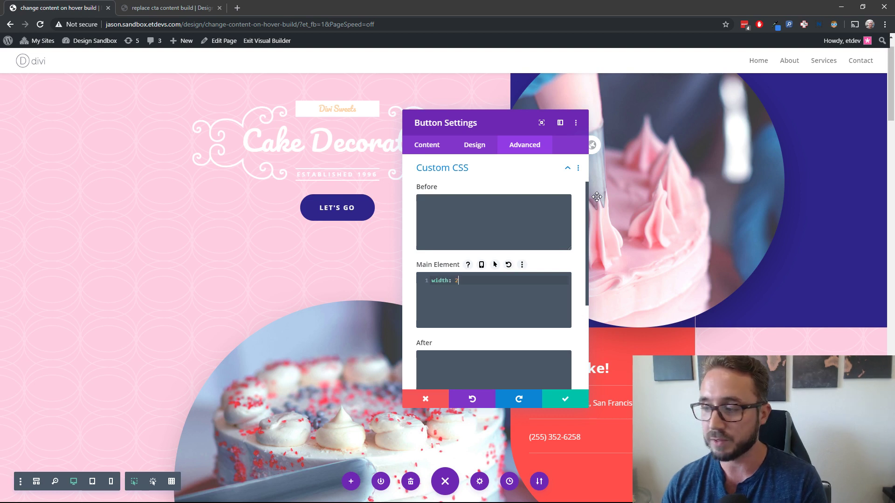
{"action": "type", "text": "00px;"}
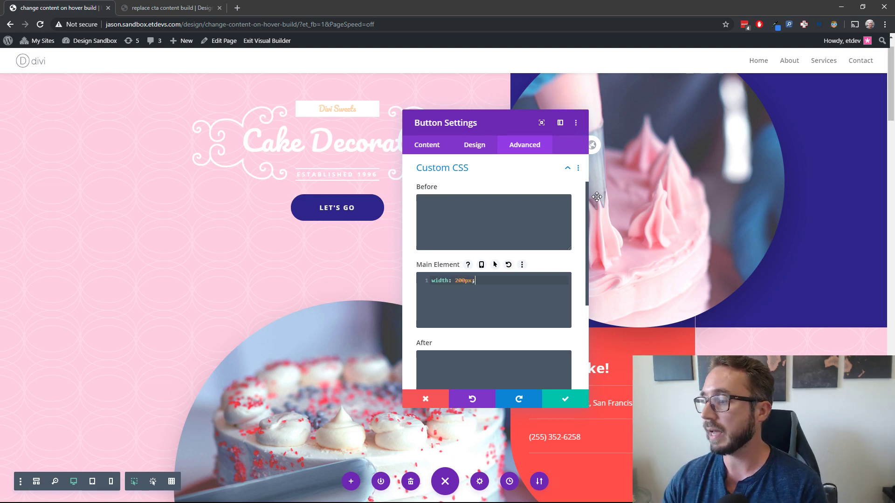
{"action": "left_click_drag", "start_coordinate": [514, 124], "coordinate": [600, 97]}
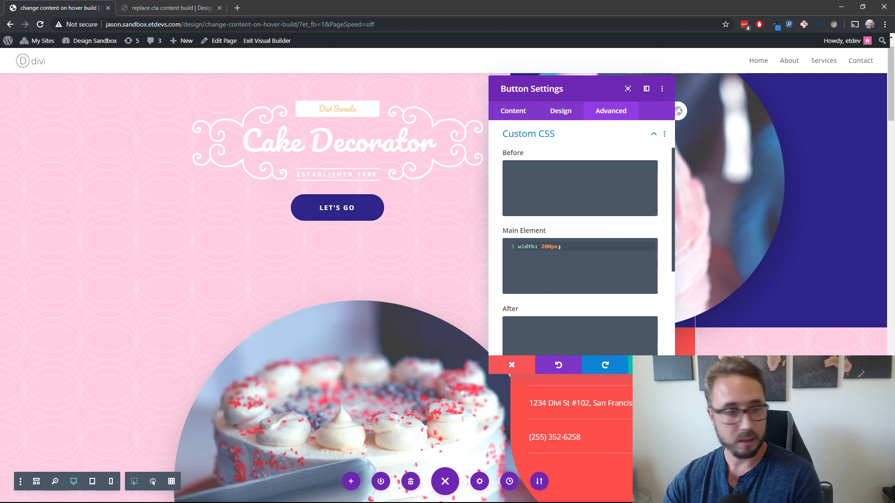
{"action": "left_click", "coordinate": [651, 365]}
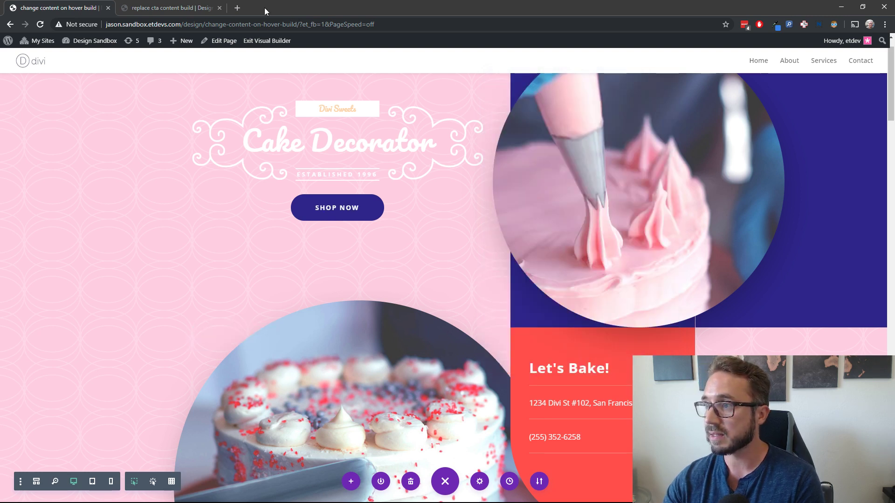
- Open the published page in a new browser tab and examine the hero button up close, then restore 100% zoom
{"action": "right_click", "coordinate": [264, 41]}
{"action": "left_click", "coordinate": [300, 45]}
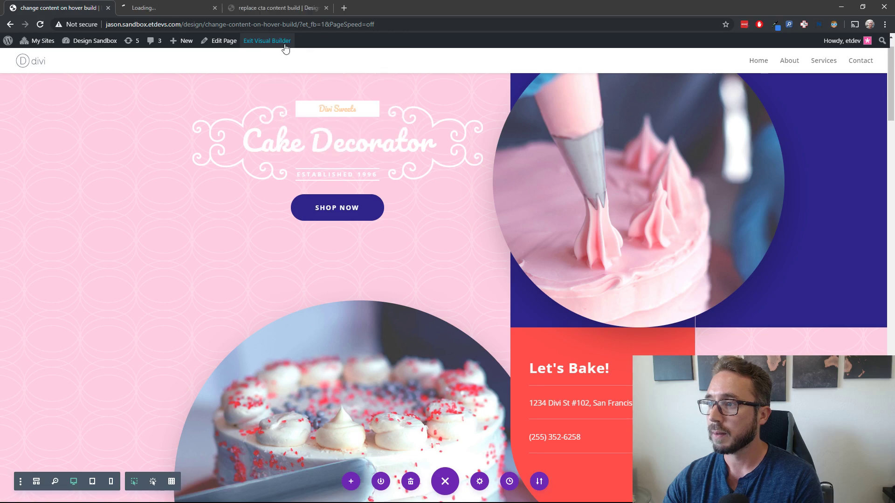
{"action": "left_click", "coordinate": [189, 10]}
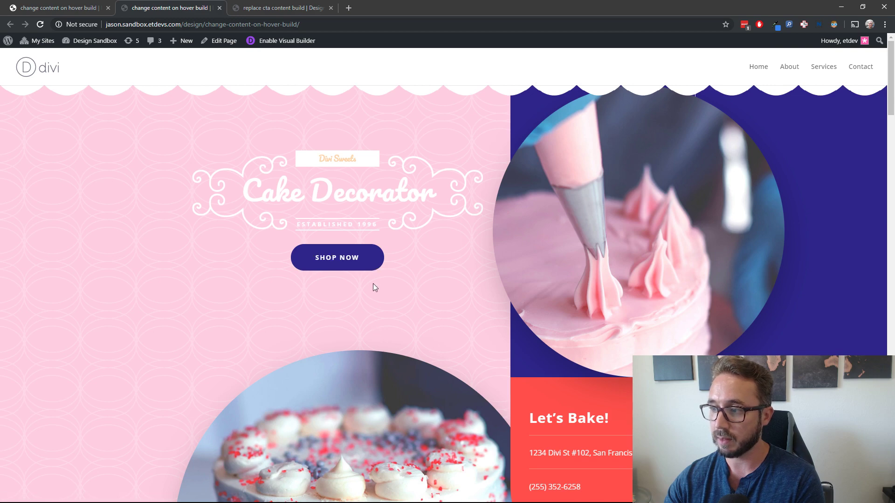
{"action": "key", "text": "ctrl+plus"}
{"action": "key", "text": "ctrl+plus"}
{"action": "key", "text": "ctrl+plus"}
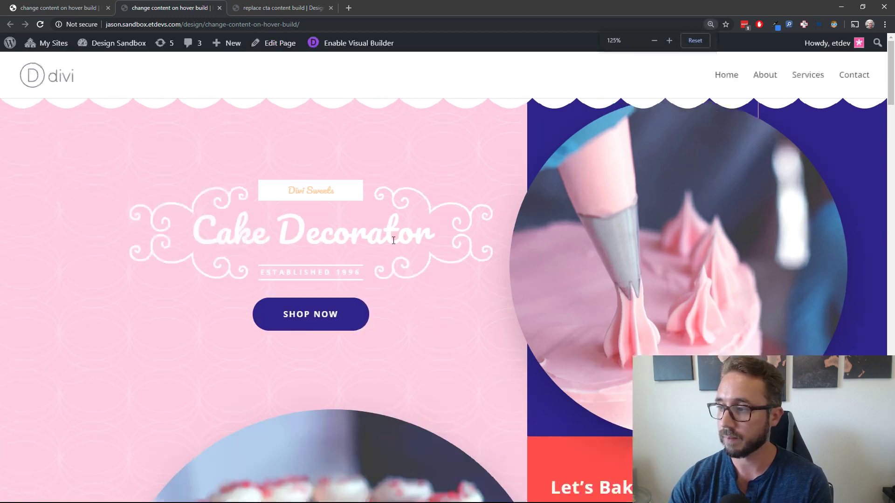
{"action": "scroll", "coordinate": [393, 241], "scroll_direction": "down", "scroll_amount": 3}
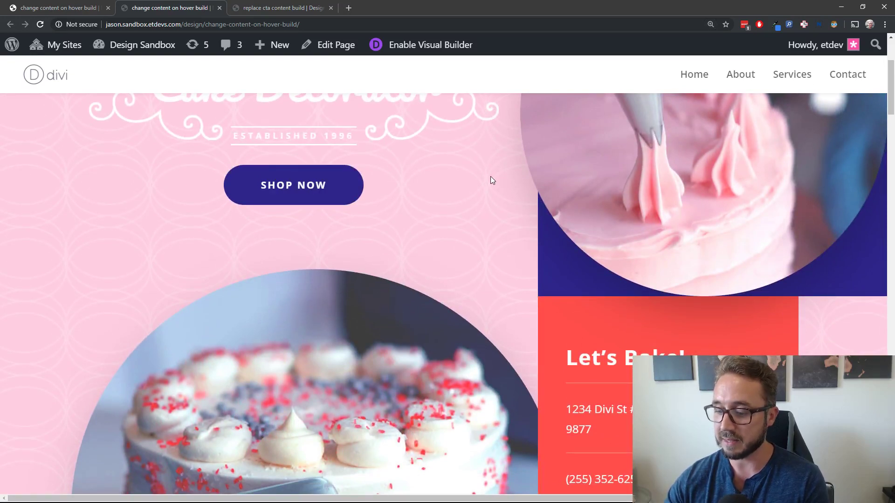
{"action": "key", "text": "ctrl+0"}
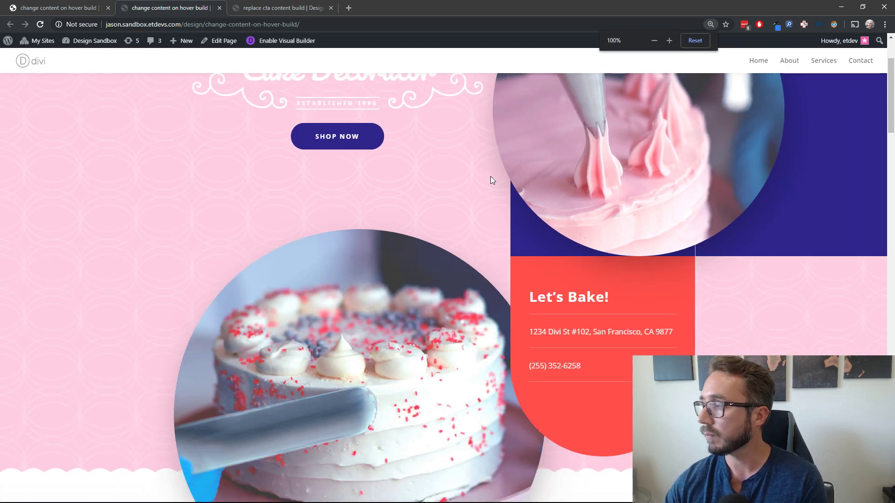
- Back in the visual builder, set the hero button's icon to show permanently instead of only on hover
{"action": "left_click", "coordinate": [65, 10]}
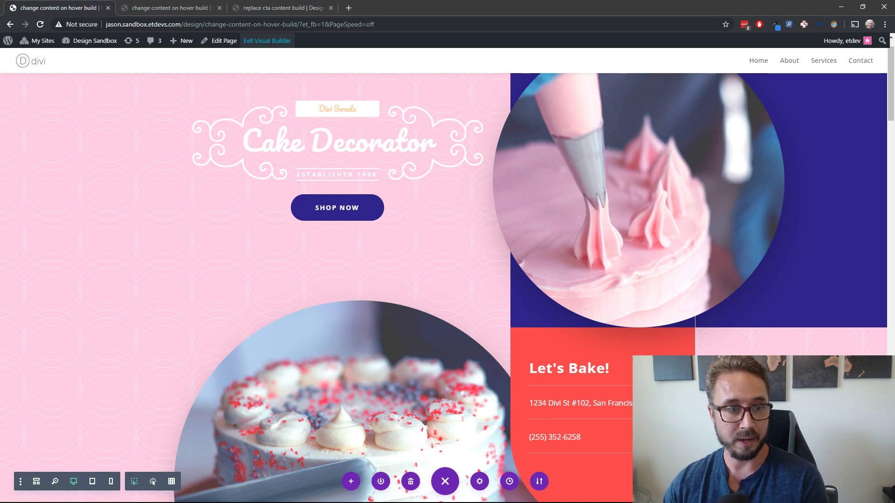
{"action": "mouse_move", "coordinate": [334, 213]}
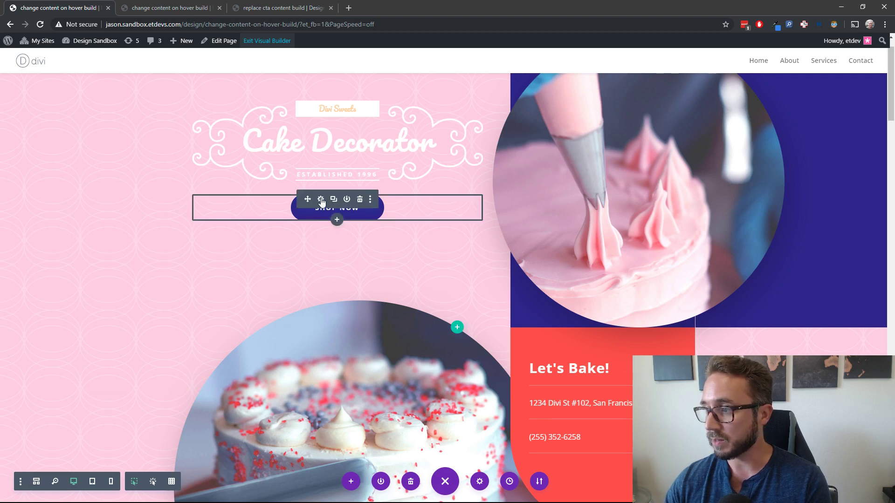
{"action": "left_click", "coordinate": [321, 200]}
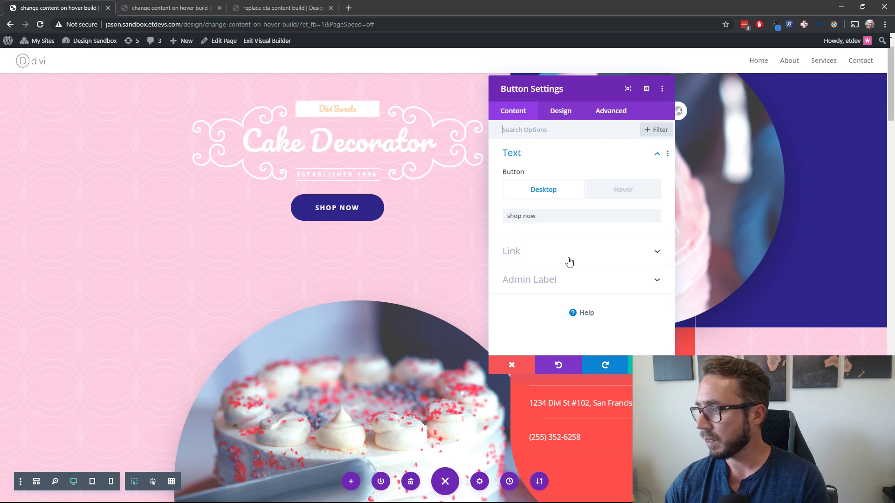
{"action": "left_click", "coordinate": [565, 116]}
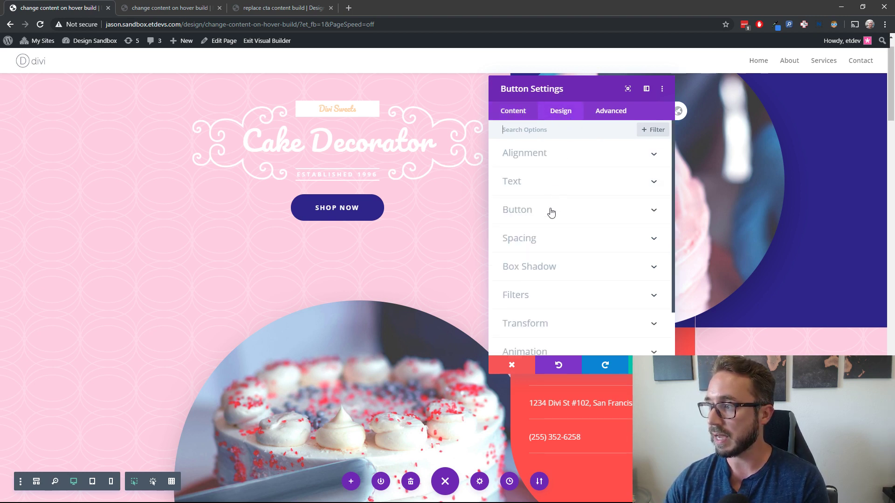
{"action": "left_click", "coordinate": [534, 212]}
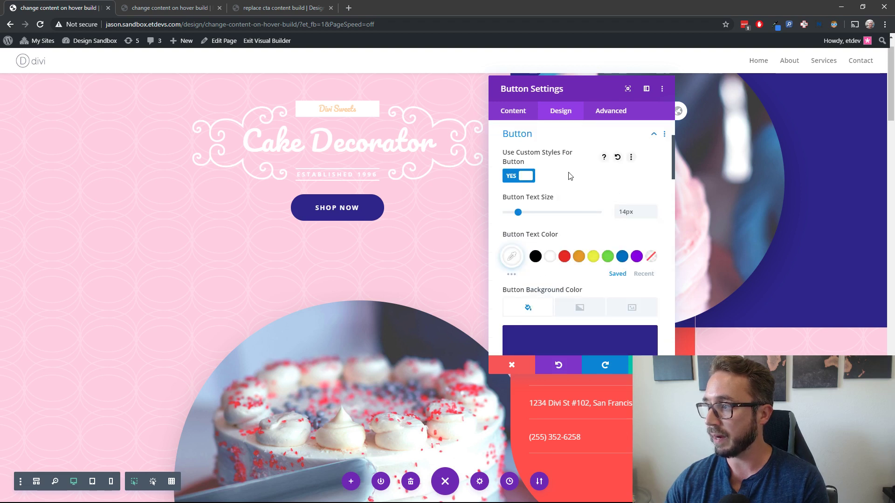
{"action": "scroll", "coordinate": [571, 175], "scroll_direction": "down", "scroll_amount": 2}
{"action": "scroll", "coordinate": [573, 176], "scroll_direction": "down", "scroll_amount": 7}
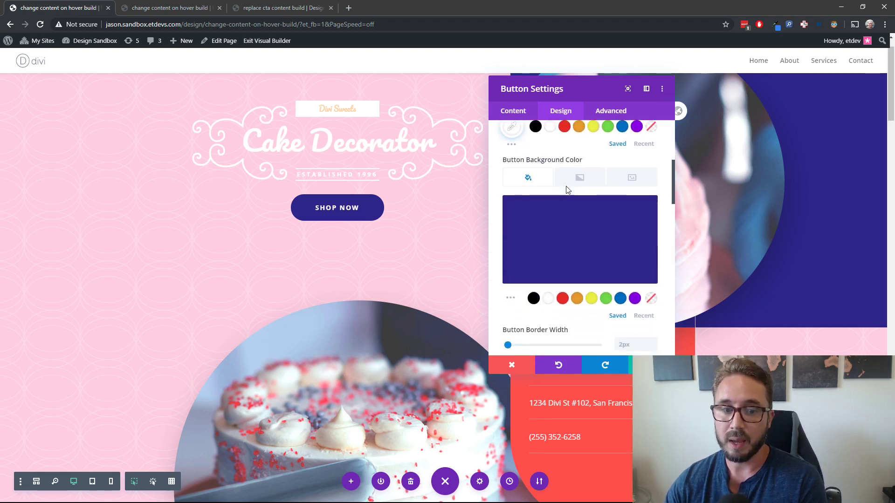
{"action": "scroll", "coordinate": [578, 180], "scroll_direction": "down", "scroll_amount": 5}
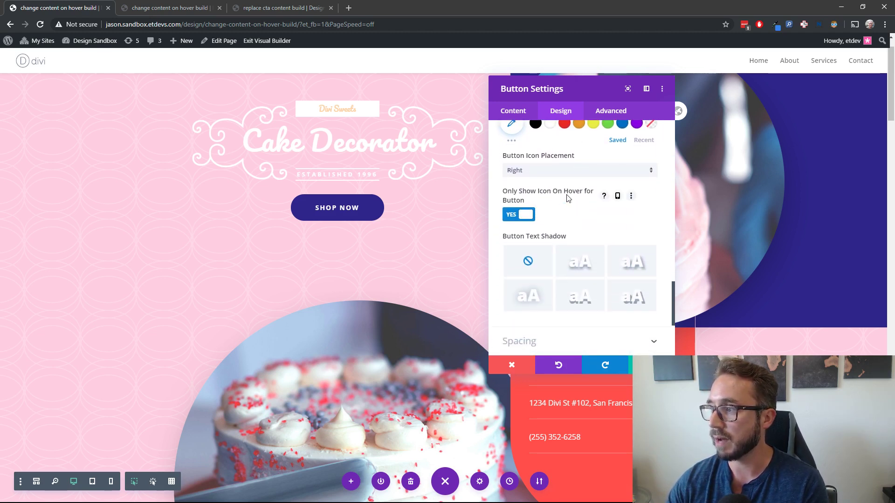
{"action": "left_click", "coordinate": [529, 216]}
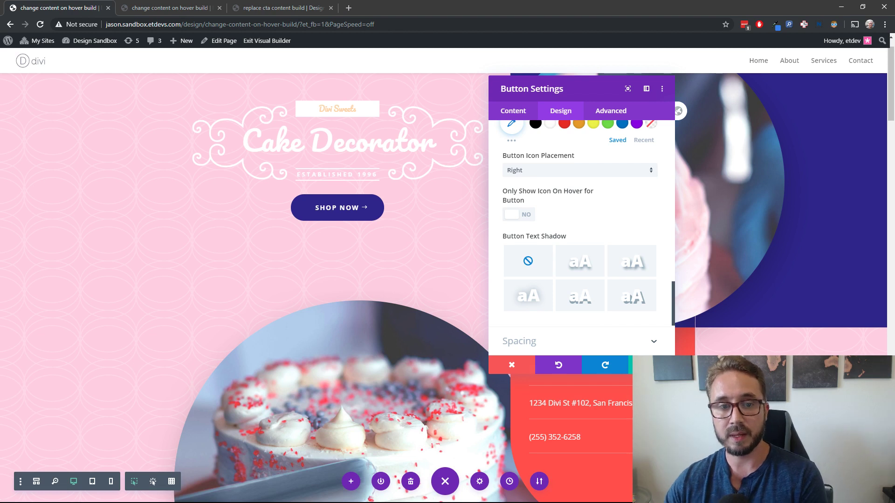
- Assign the CSS class "flip-button-icon" to the hero button and close its settings
{"action": "left_click", "coordinate": [607, 112]}
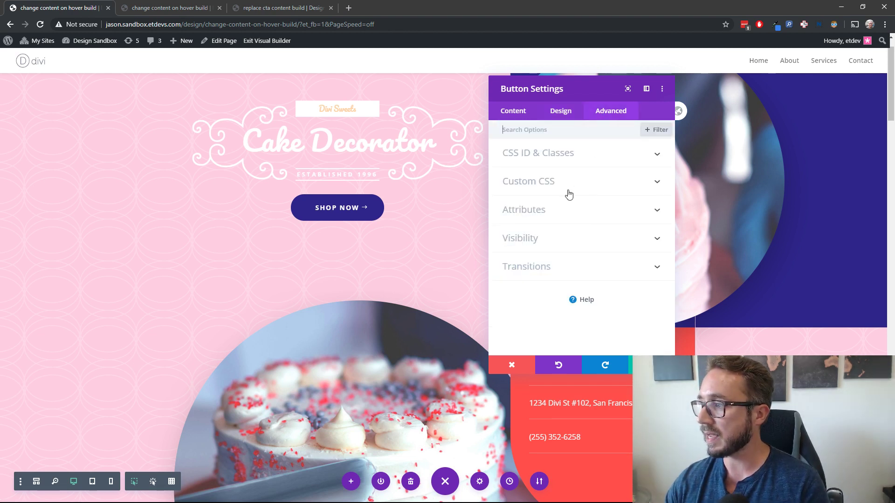
{"action": "left_click", "coordinate": [555, 158]}
{"action": "left_click", "coordinate": [555, 222]}
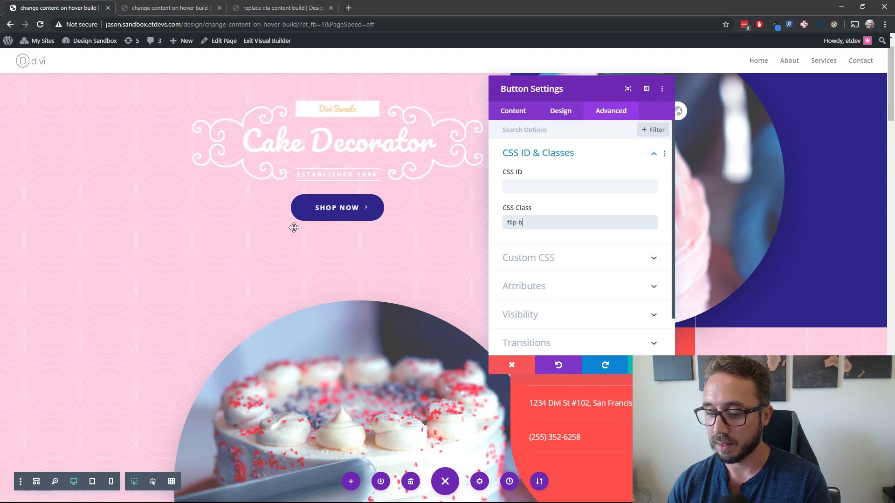
{"action": "type", "text": "flip-button-"}
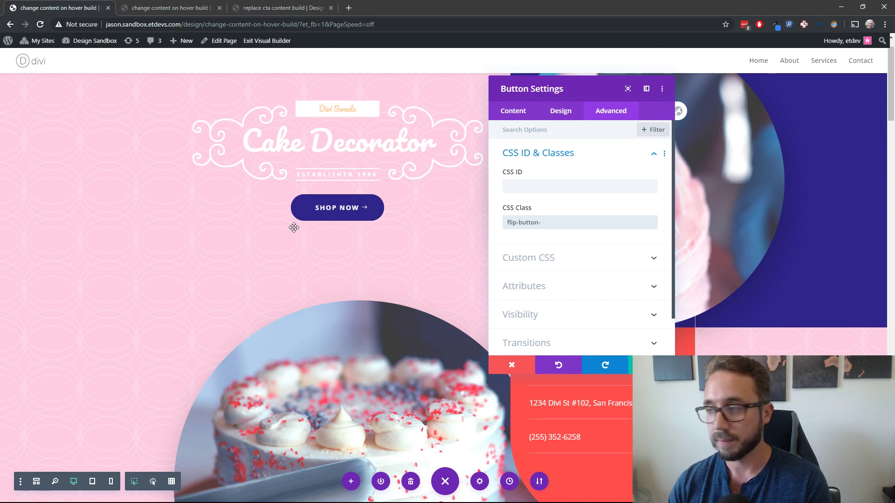
{"action": "type", "text": "icon"}
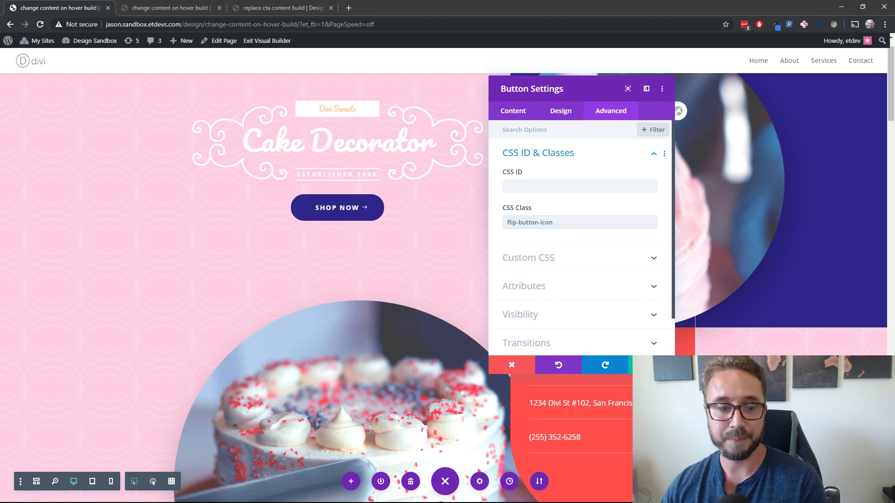
{"action": "left_click", "coordinate": [678, 111]}
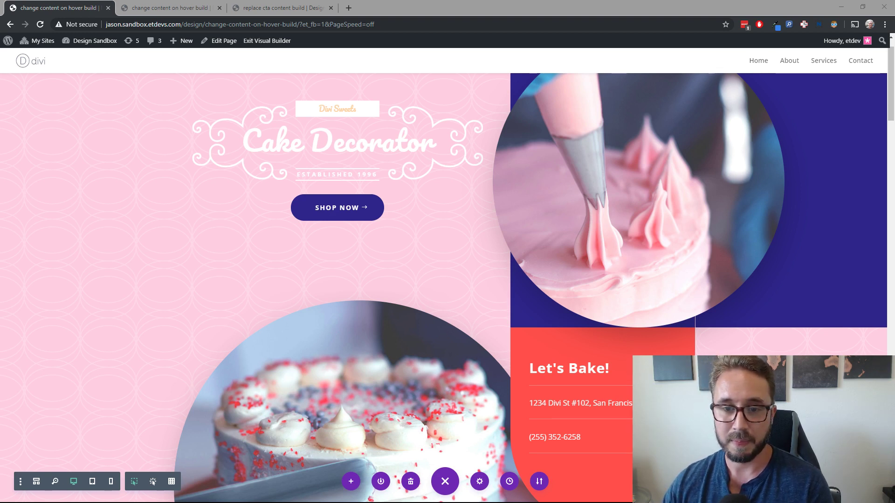
- Add custom CSS to the page settings: .flip-button-icon:after { transition: transform 500ms; } and .flip-button-icon:hover:after { transform: rotateX(360deg); }
{"action": "left_click", "coordinate": [480, 484]}
{"action": "left_click", "coordinate": [480, 485]}
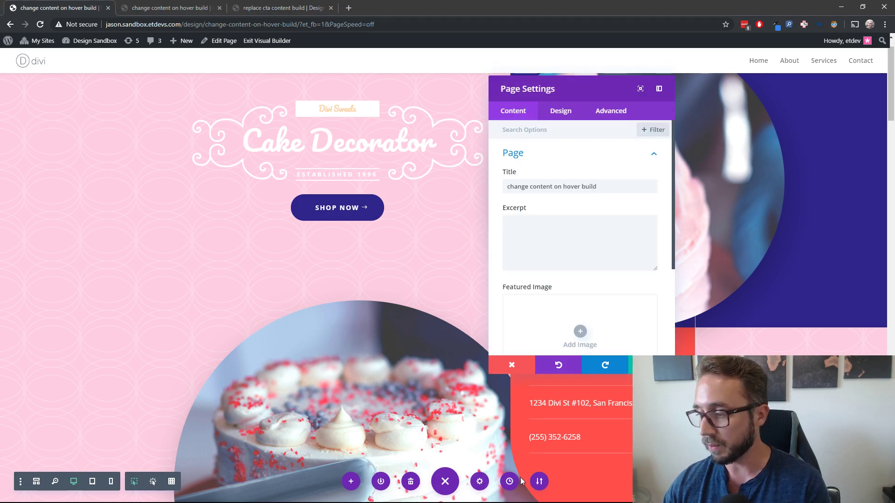
{"action": "left_click", "coordinate": [609, 111]}
{"action": "left_click", "coordinate": [555, 155]}
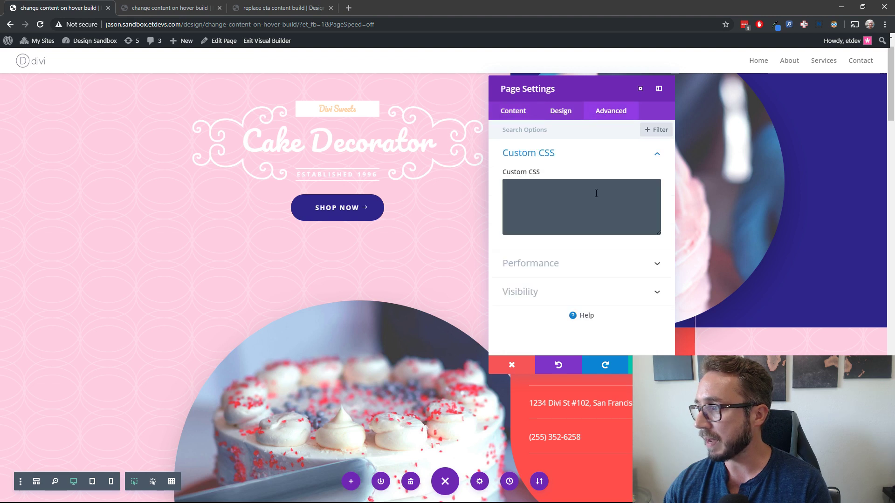
{"action": "left_click", "coordinate": [567, 207]}
{"action": "type", "text": ".flip-button-icon:after {   transition: transform 500ms; } .flip-button-icon:hover:after {   transform: rotateX(360deg); }"}
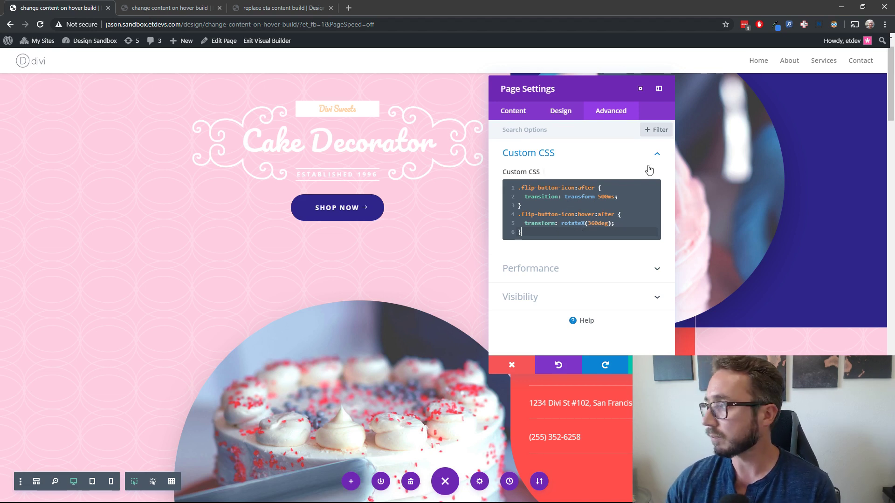
- Enlarge the page to 125% zoom, reposition the page settings window beside the hero button, and examine the transition declaration
{"action": "left_click", "coordinate": [884, 25]}
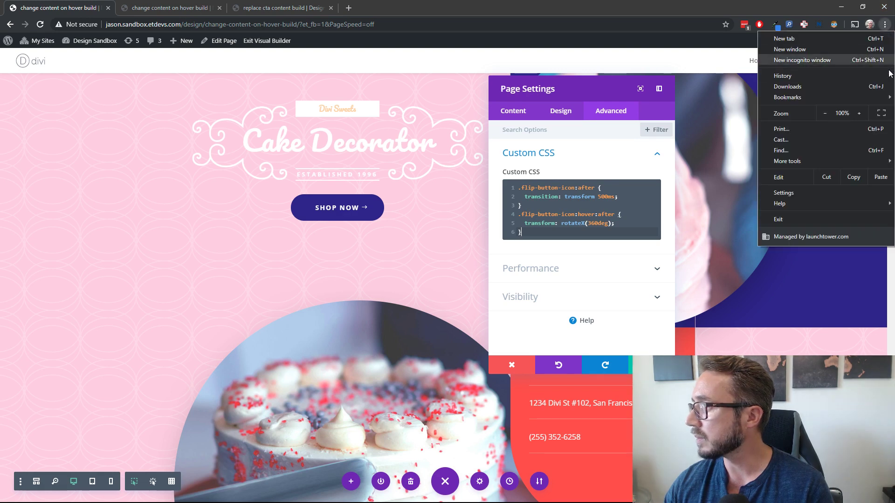
{"action": "left_click", "coordinate": [859, 113]}
{"action": "left_click", "coordinate": [859, 114]}
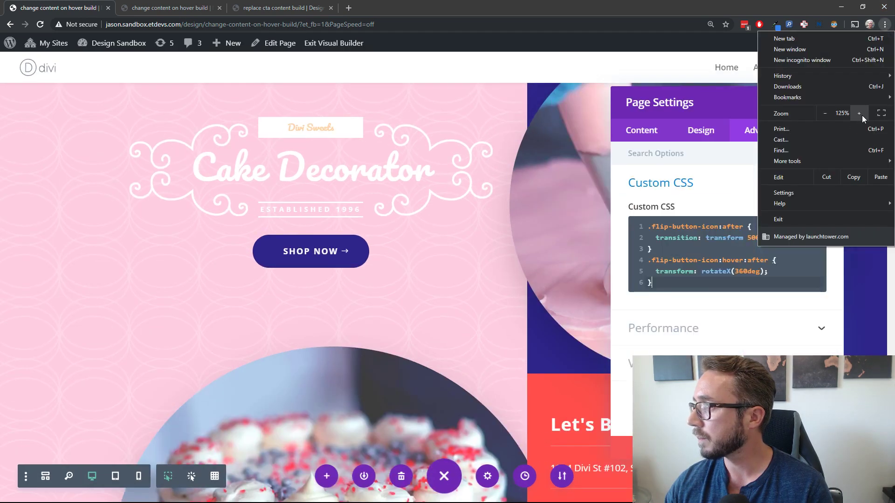
{"action": "left_click", "coordinate": [716, 96]}
{"action": "left_click_drag", "start_coordinate": [734, 97], "coordinate": [542, 90]}
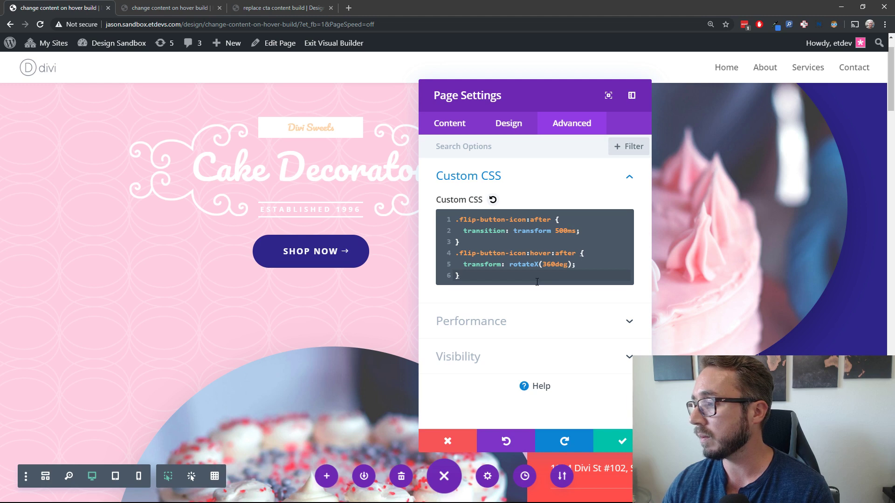
{"action": "left_click_drag", "start_coordinate": [585, 231], "coordinate": [455, 234]}
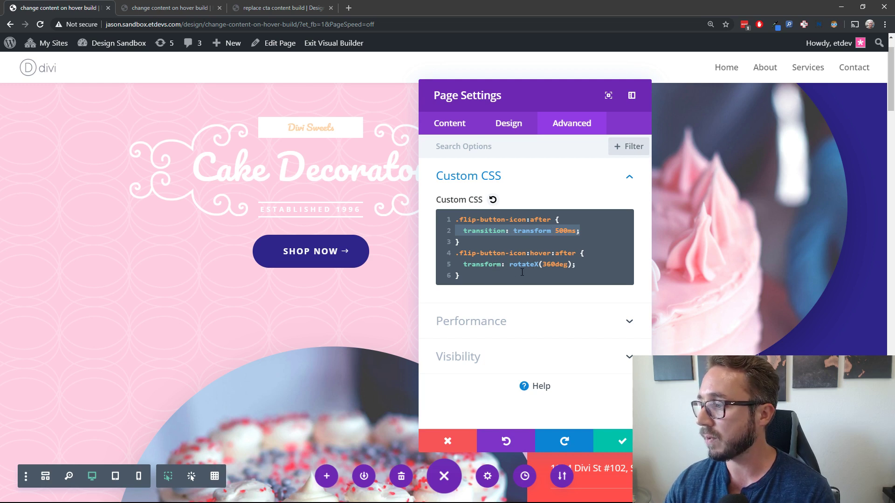
- Set the transform in the .flip-button-icon:hover:after rule to rotateY(360deg)
{"action": "left_click", "coordinate": [539, 264]}
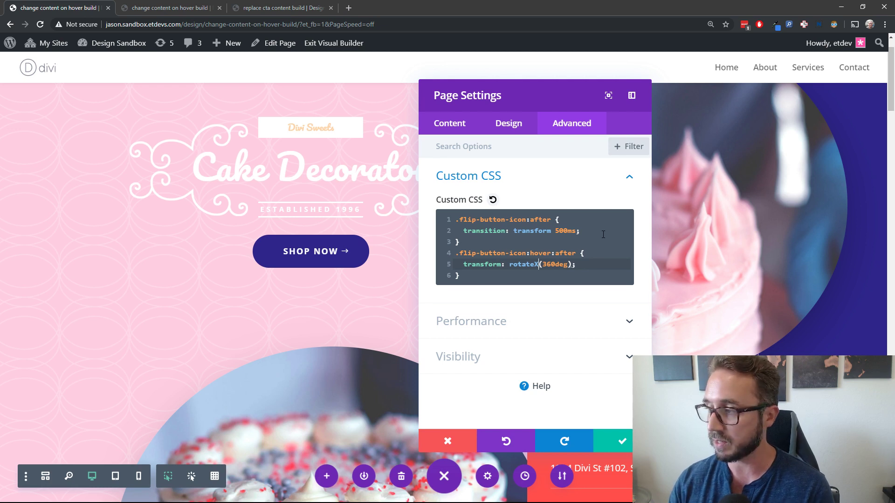
{"action": "key", "text": "BackSpace"}
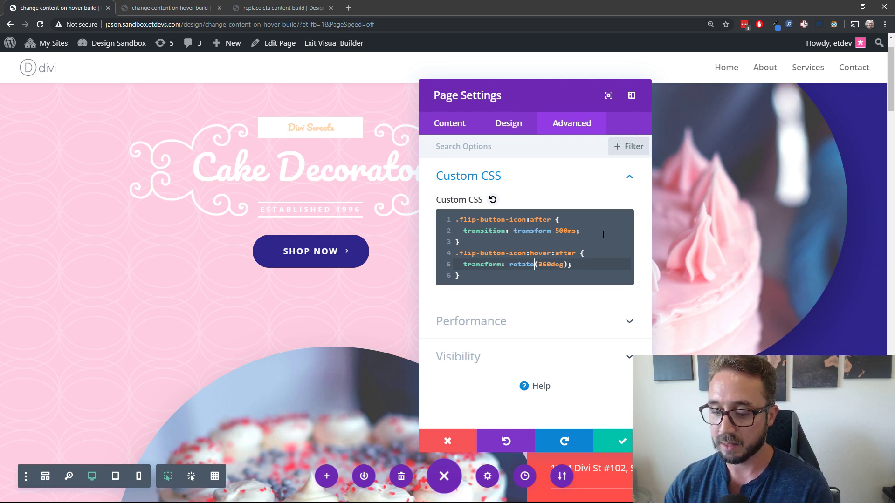
{"action": "type", "text": "Y"}
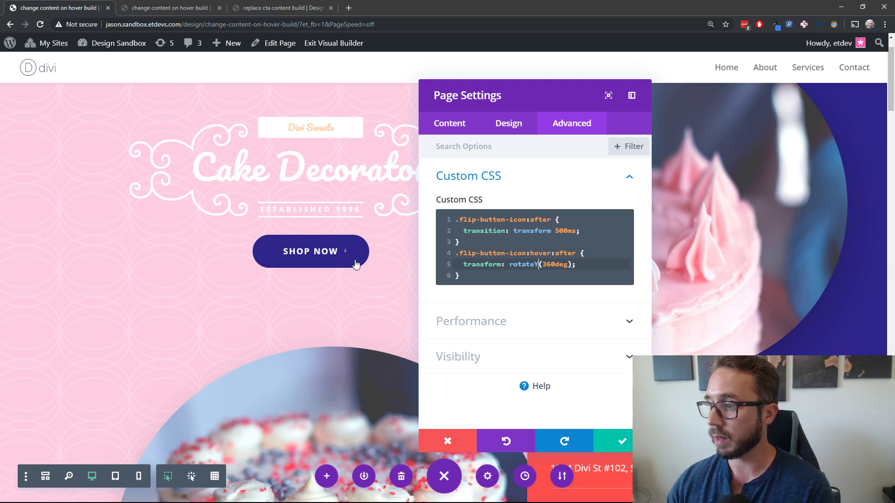
- Insert an empty line after the transform declaration in the hover rule and save the page settings
{"action": "key", "text": "End"}
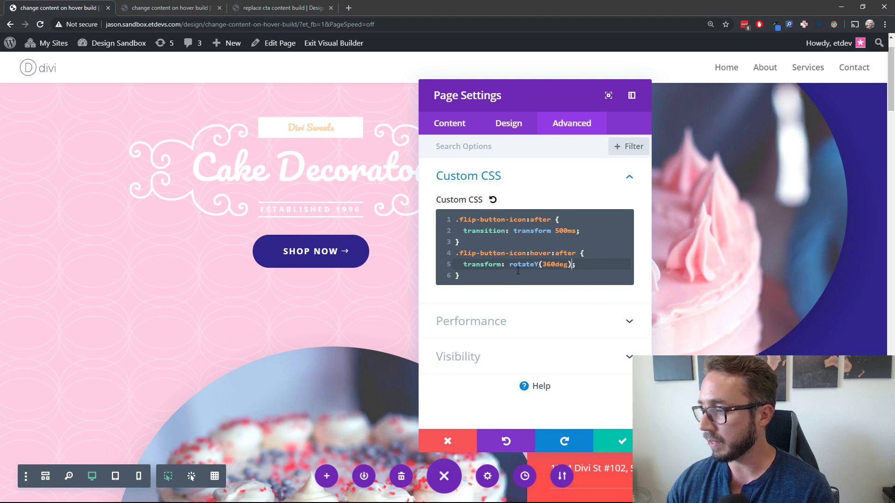
{"action": "left_click_drag", "start_coordinate": [518, 274], "coordinate": [517, 268]}
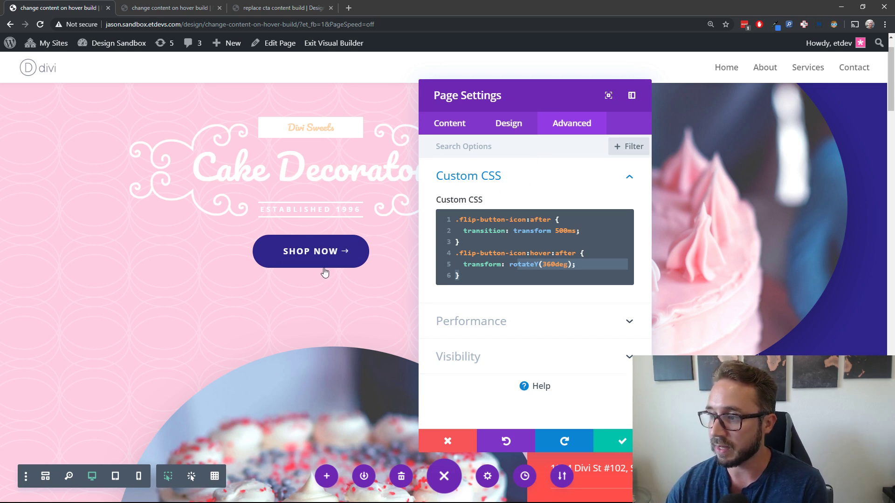
{"action": "left_click", "coordinate": [459, 276]}
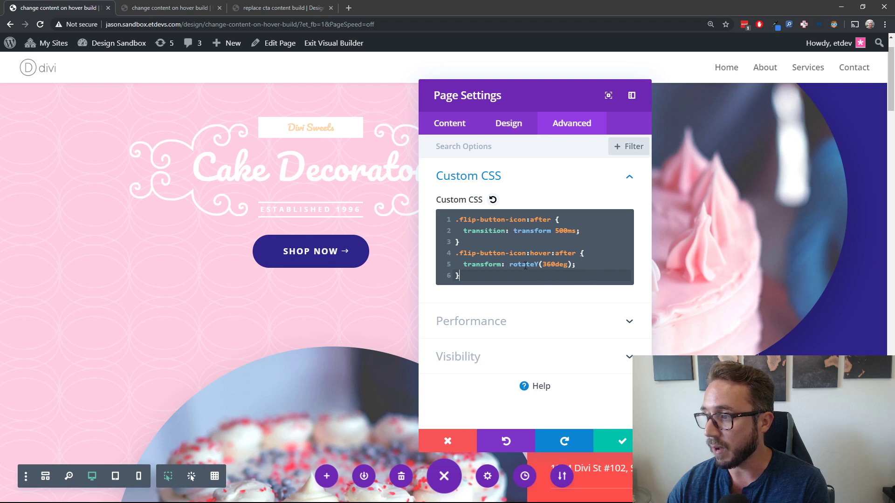
{"action": "left_click", "coordinate": [588, 265]}
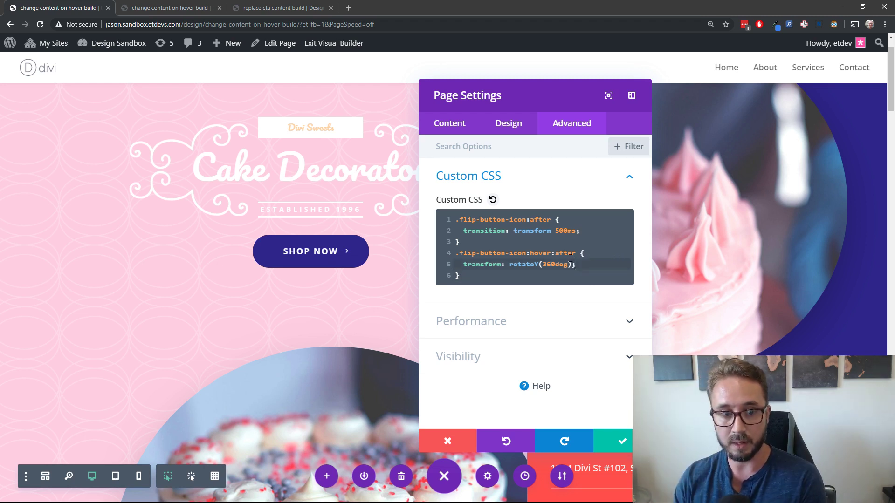
{"action": "key", "text": "Return"}
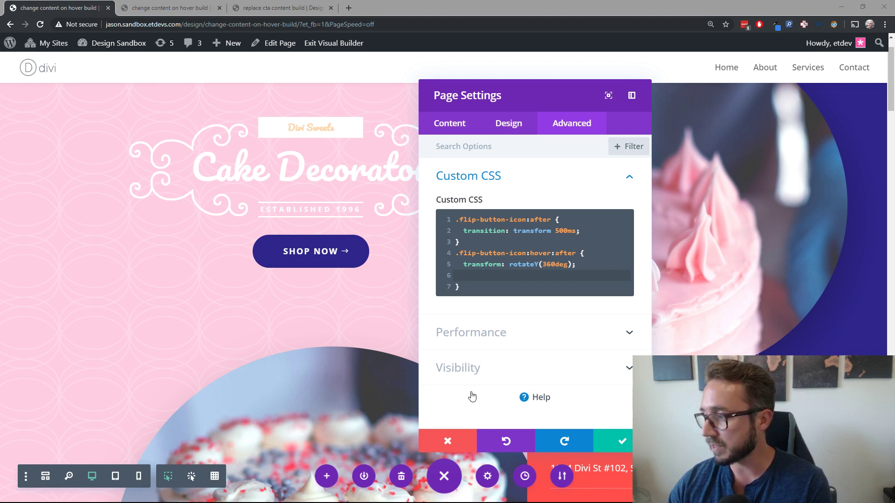
{"action": "left_click", "coordinate": [624, 439]}
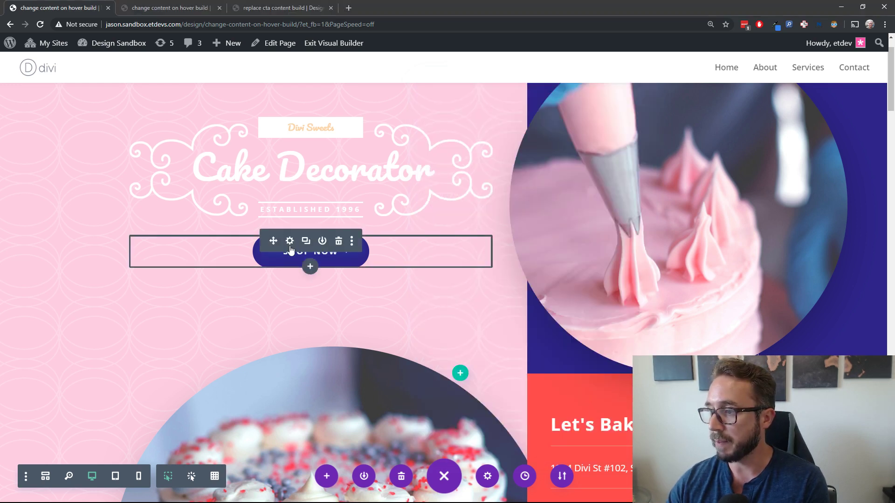
- Change the hero button's icon to the shopping cart in its button design settings
{"action": "left_click", "coordinate": [289, 240]}
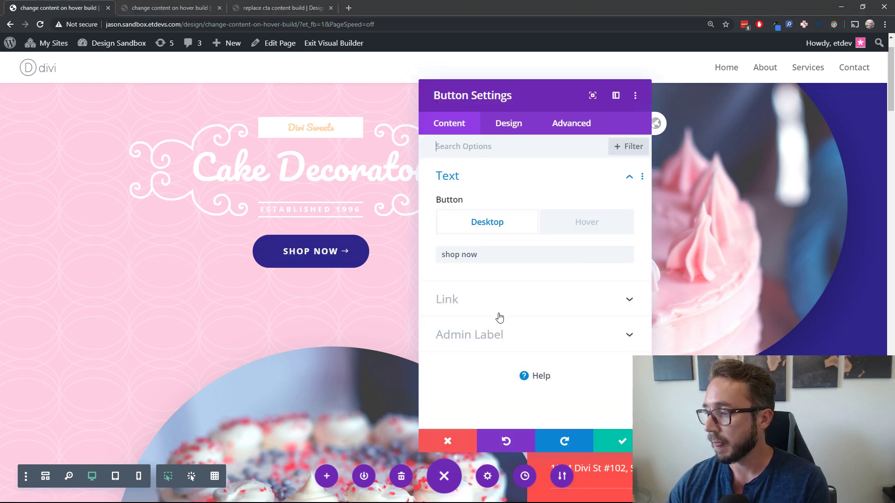
{"action": "left_click", "coordinate": [512, 125]}
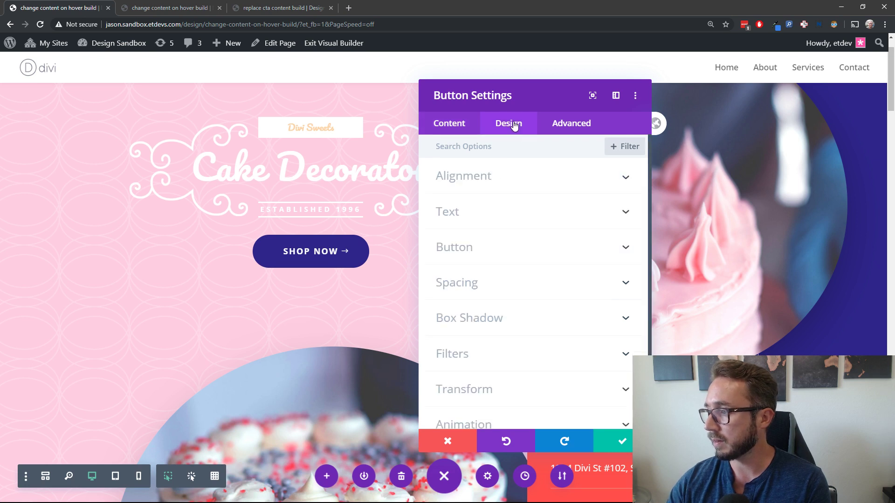
{"action": "left_click", "coordinate": [500, 255]}
{"action": "scroll", "coordinate": [519, 294], "scroll_direction": "down", "scroll_amount": 3}
{"action": "scroll", "coordinate": [520, 291], "scroll_direction": "up", "scroll_amount": 3}
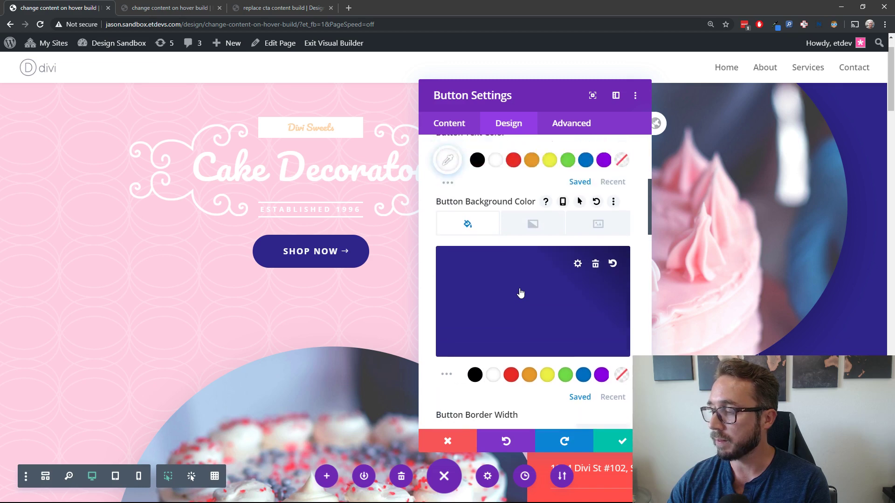
{"action": "scroll", "coordinate": [520, 291], "scroll_direction": "down", "scroll_amount": 5}
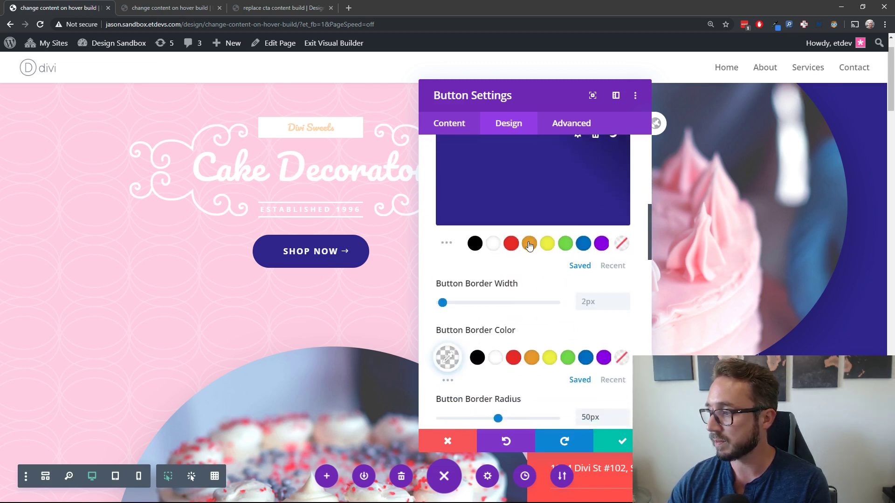
{"action": "scroll", "coordinate": [529, 246], "scroll_direction": "down", "scroll_amount": 6}
{"action": "scroll", "coordinate": [529, 251], "scroll_direction": "up", "scroll_amount": 3}
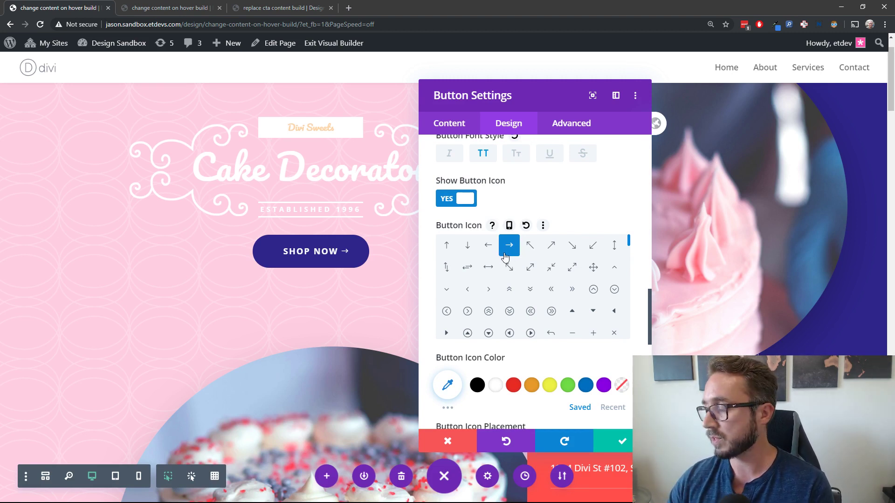
{"action": "scroll", "coordinate": [521, 285], "scroll_direction": "down", "scroll_amount": 5}
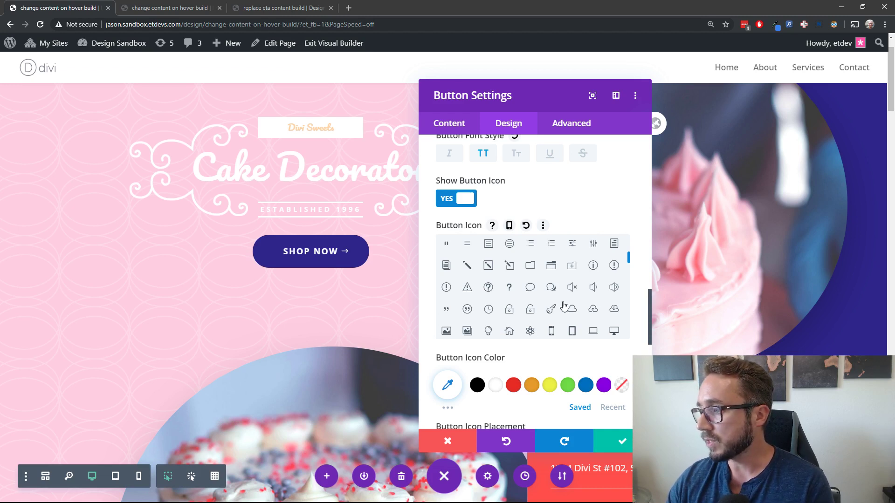
{"action": "scroll", "coordinate": [559, 298], "scroll_direction": "down", "scroll_amount": 3}
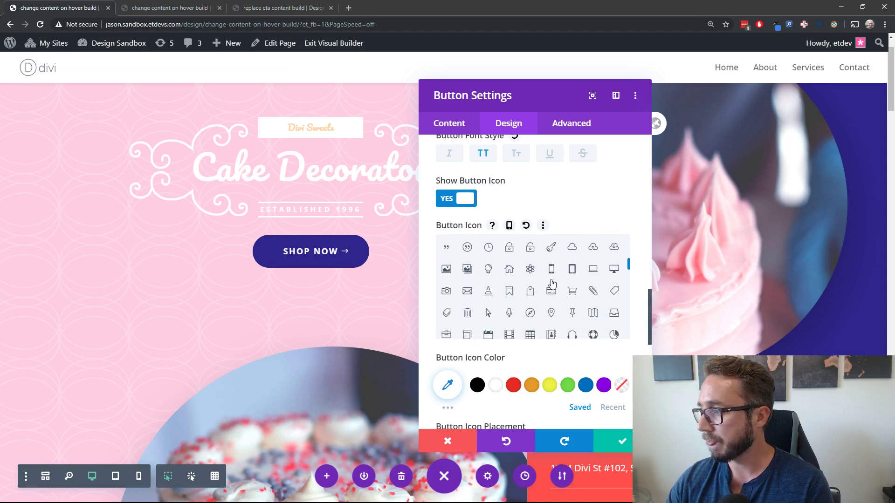
{"action": "left_click", "coordinate": [569, 293]}
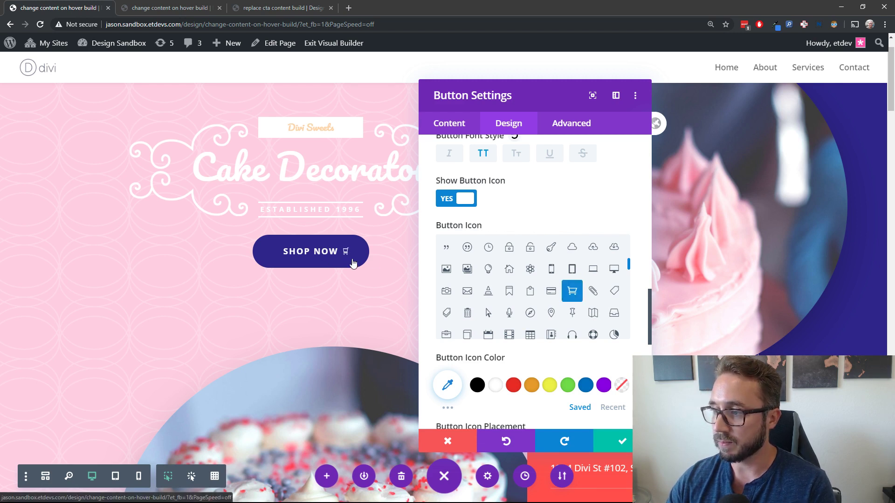
{"action": "scroll", "coordinate": [519, 312], "scroll_direction": "up", "scroll_amount": 5}
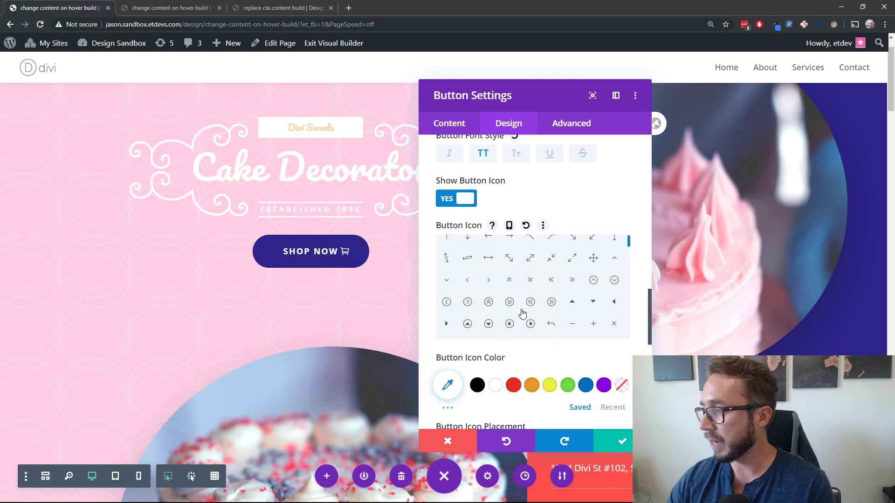
{"action": "scroll", "coordinate": [513, 317], "scroll_direction": "down", "scroll_amount": 5}
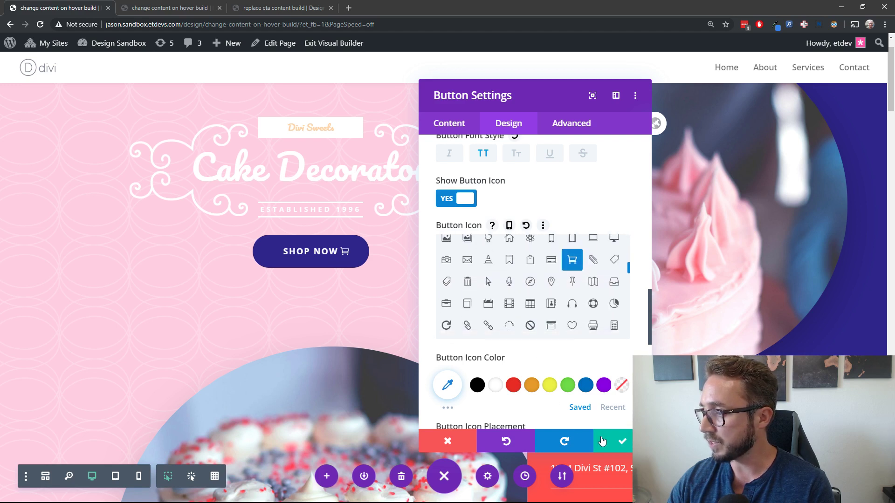
- Check the hero button's own custom CSS fields and save the button settings
{"action": "left_click", "coordinate": [573, 126]}
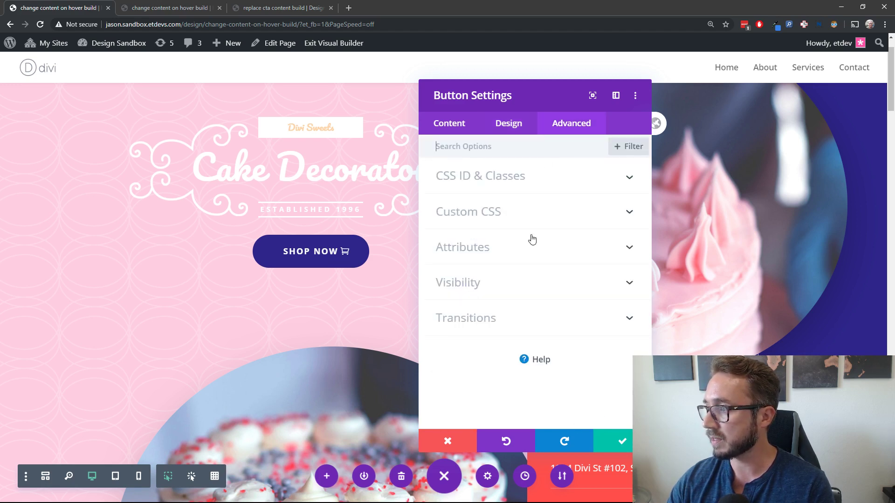
{"action": "left_click", "coordinate": [539, 213]}
{"action": "scroll", "coordinate": [525, 303], "scroll_direction": "down", "scroll_amount": 4}
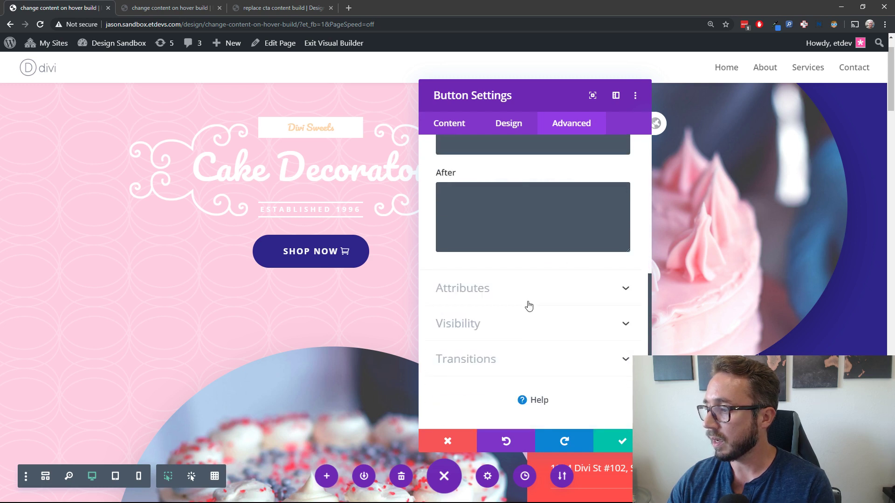
{"action": "left_click", "coordinate": [622, 441]}
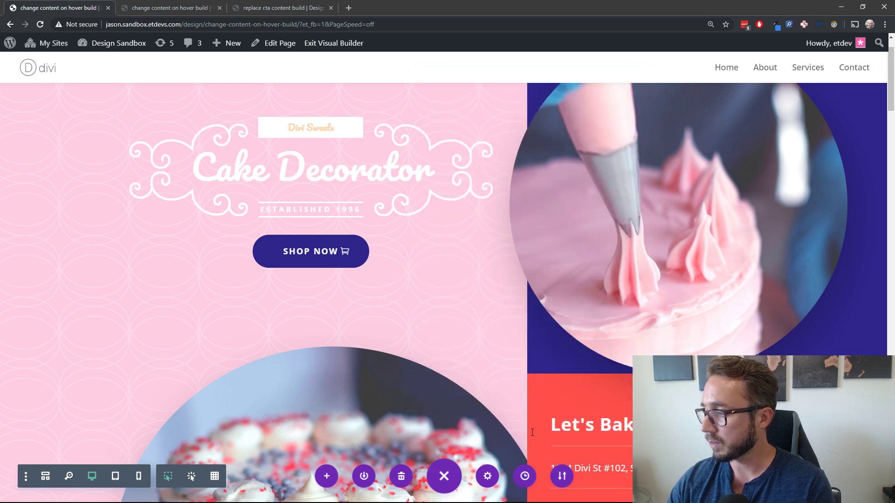
- Add the declaration content: "\23"; to the .flip-button-icon:hover:after rule in the page's custom CSS
{"action": "left_click", "coordinate": [487, 475]}
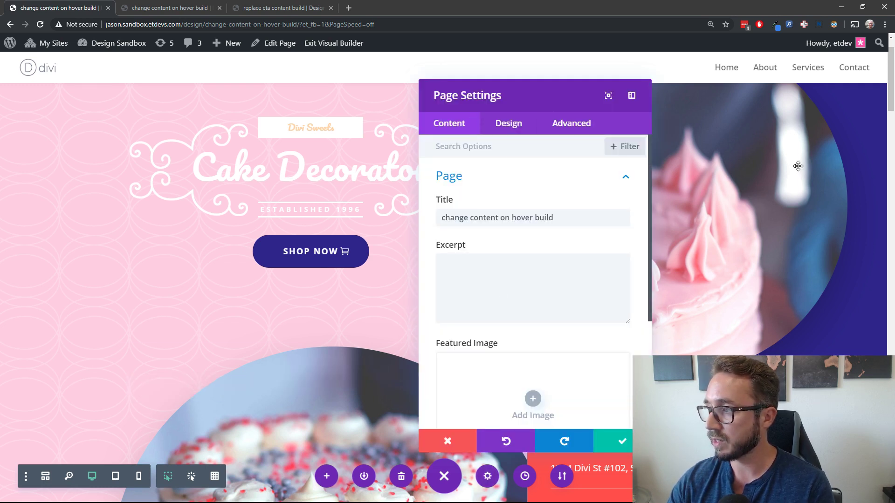
{"action": "left_click", "coordinate": [583, 130]}
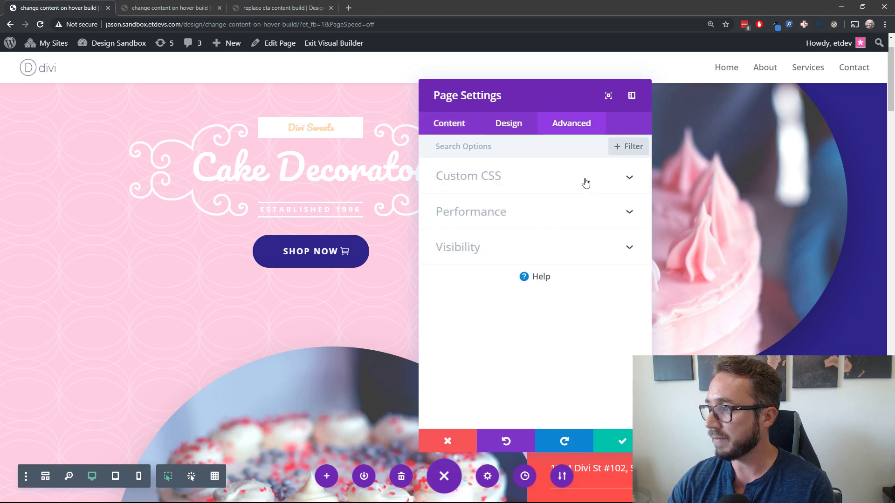
{"action": "left_click", "coordinate": [556, 180]}
{"action": "left_click", "coordinate": [552, 274]}
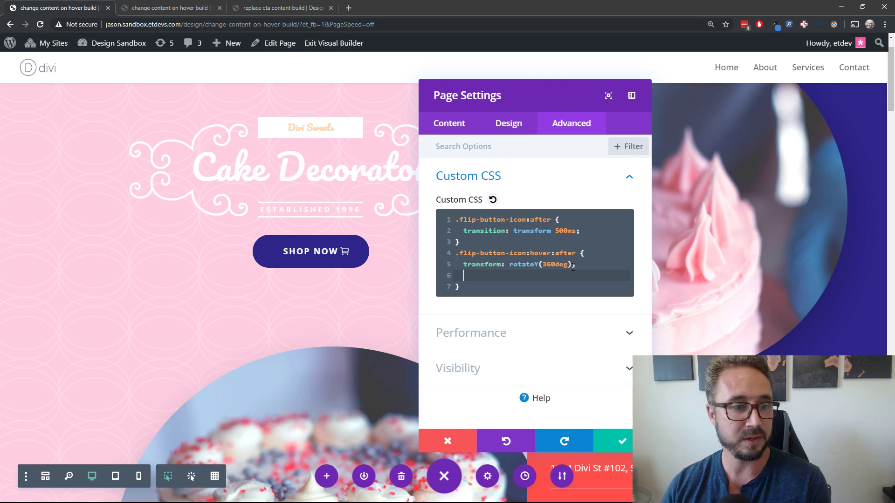
{"action": "type", "text": "content: "}
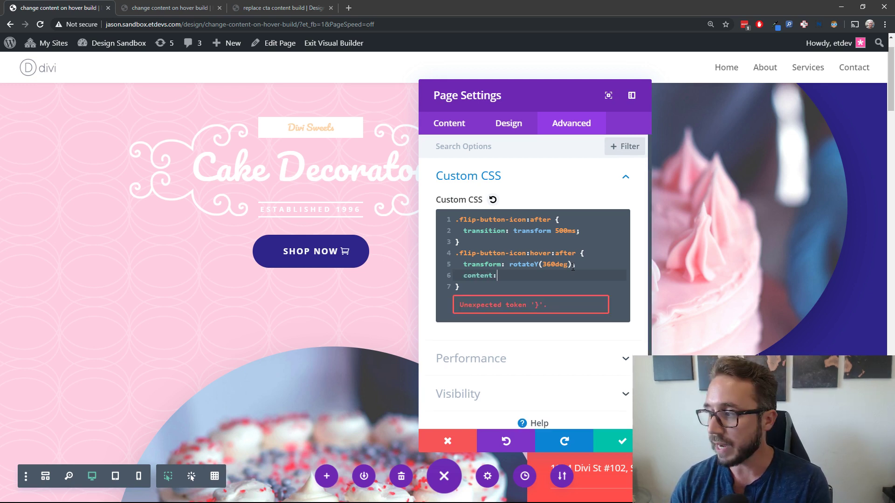
{"action": "type", "text": "\""}
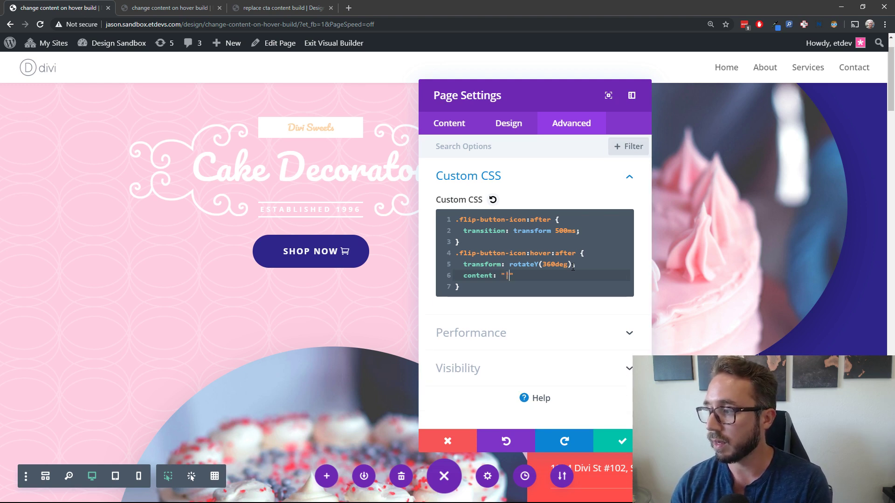
{"action": "key", "text": "BackSpace"}
{"action": "type", "text": "\\"}
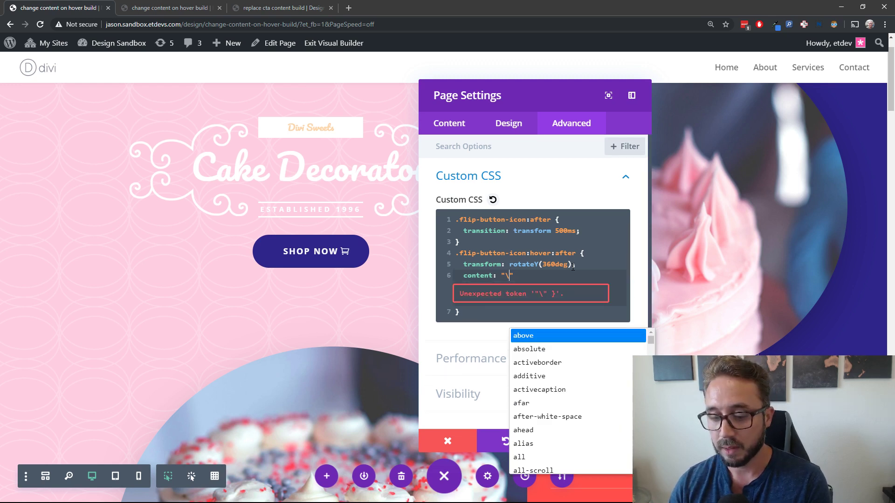
{"action": "type", "text": "23"}
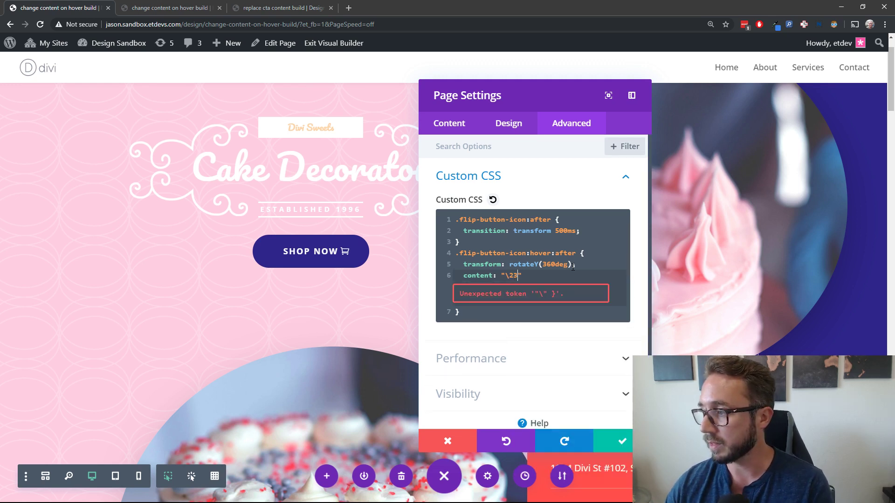
{"action": "left_click", "coordinate": [515, 275]}
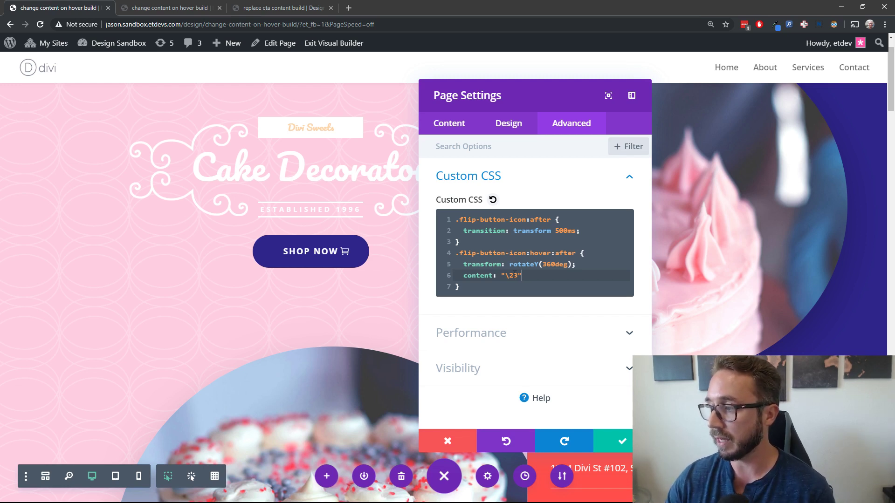
{"action": "left_click", "coordinate": [537, 275]}
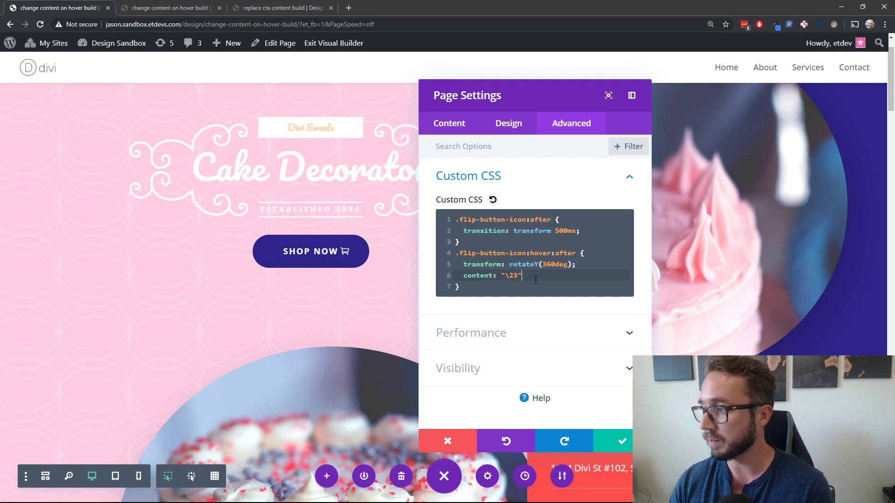
{"action": "type", "text": ";"}
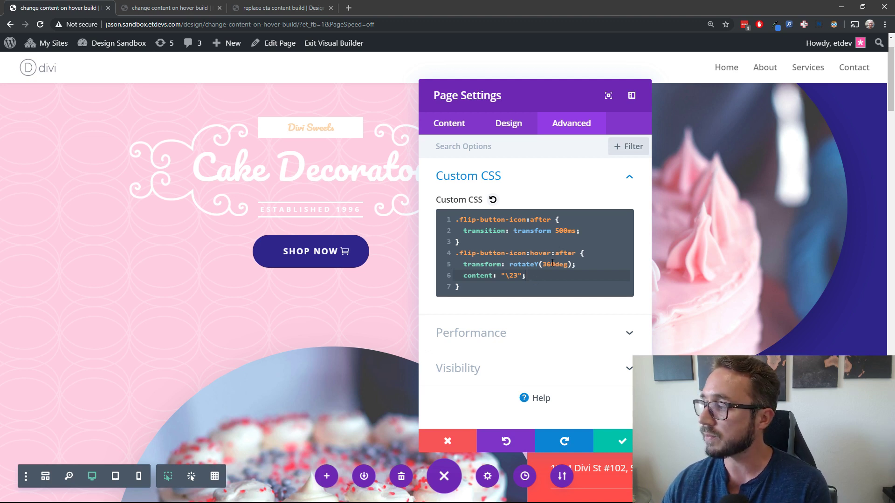
- Set the rotateY transform in the hover rule to 180deg and save the page settings
{"action": "left_click", "coordinate": [551, 264]}
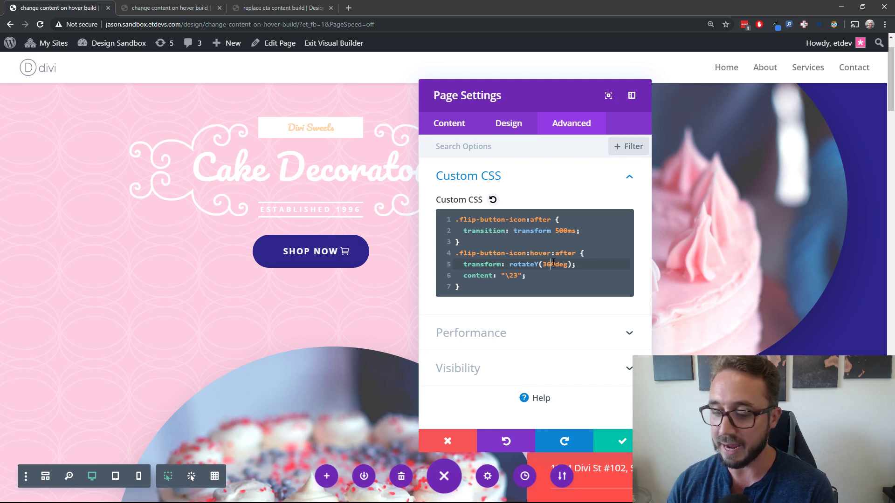
{"action": "key", "text": "BackSpace"}
{"action": "key", "text": "BackSpace"}
{"action": "type", "text": "18"}
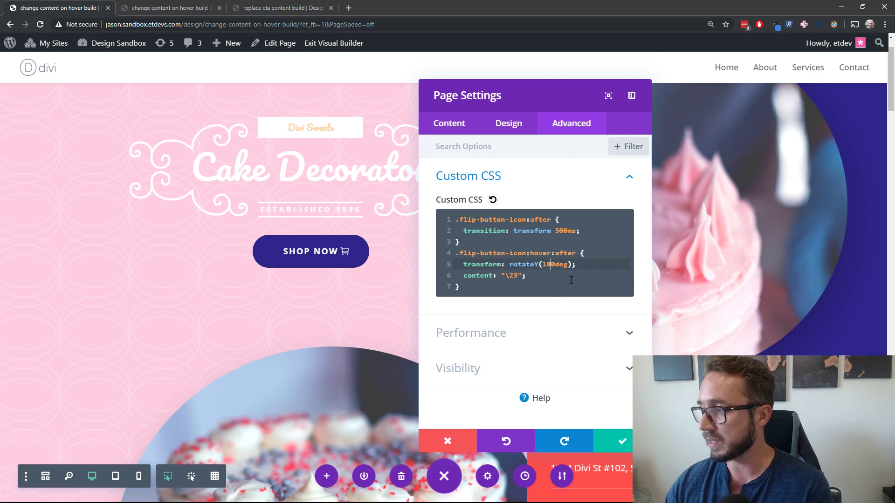
{"action": "left_click", "coordinate": [608, 442]}
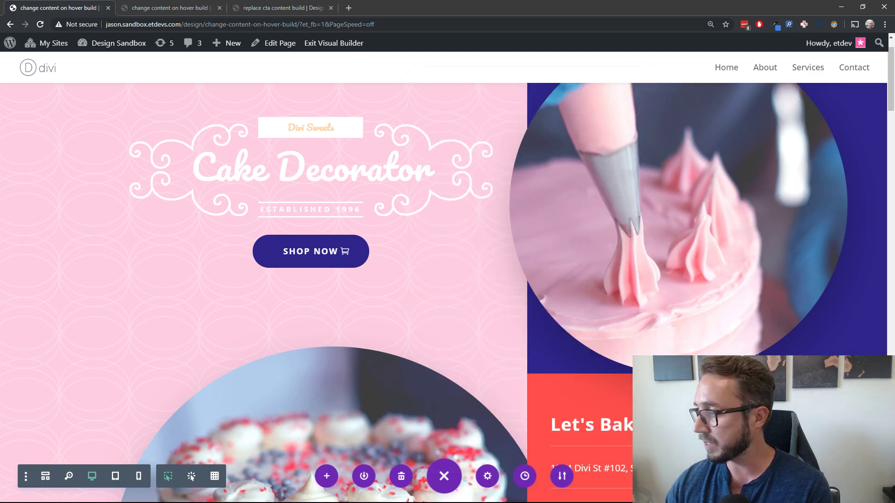
- Reload the live page, check the Shop Now button's icon flip on hover, and return to the builder page
{"action": "left_click", "coordinate": [170, 8]}
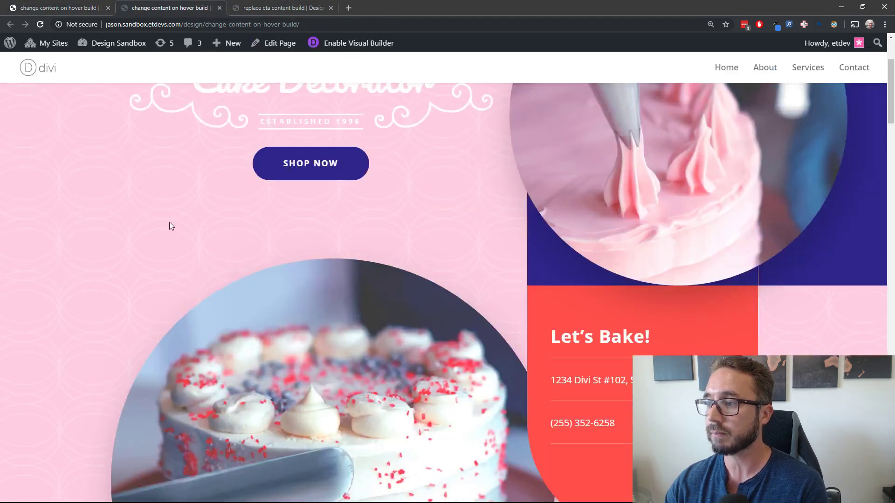
{"action": "key", "text": "F5"}
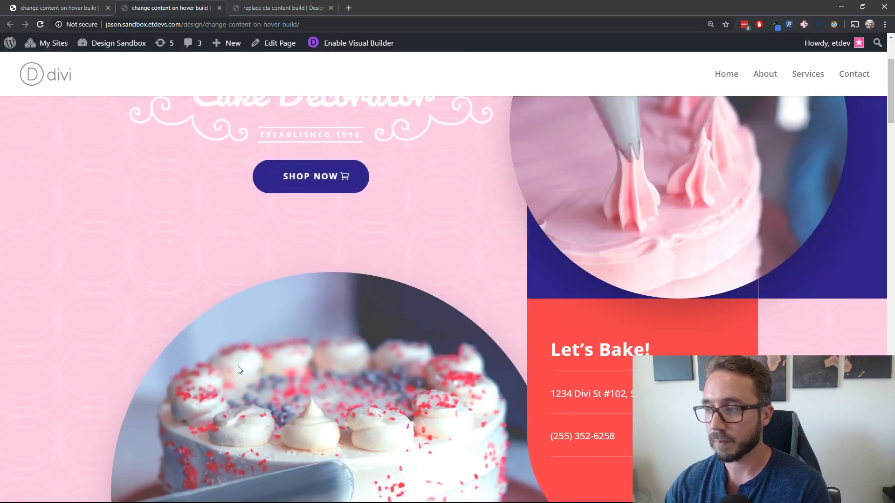
{"action": "scroll", "coordinate": [238, 365], "scroll_direction": "up", "scroll_amount": 3}
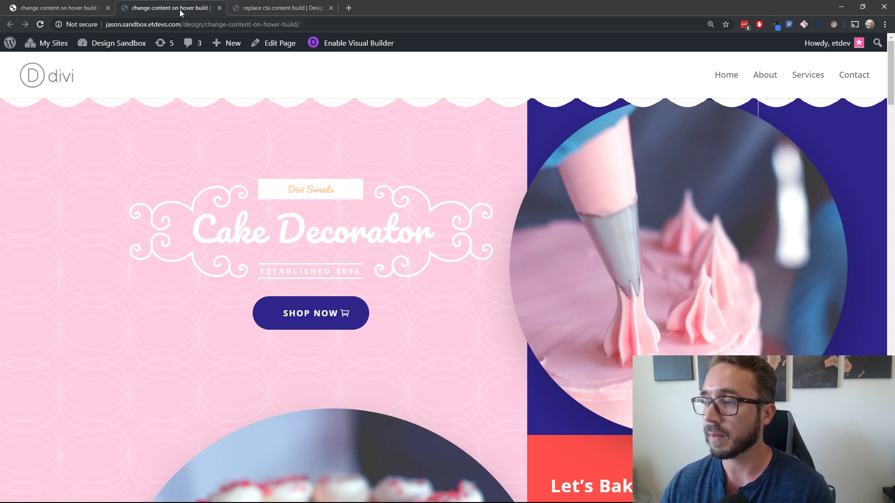
{"action": "left_click", "coordinate": [74, 8]}
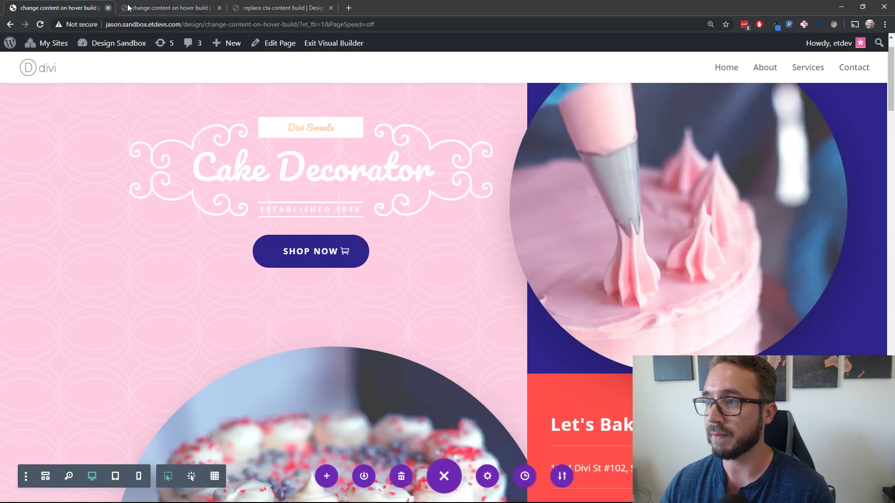
{"action": "left_click", "coordinate": [171, 9]}
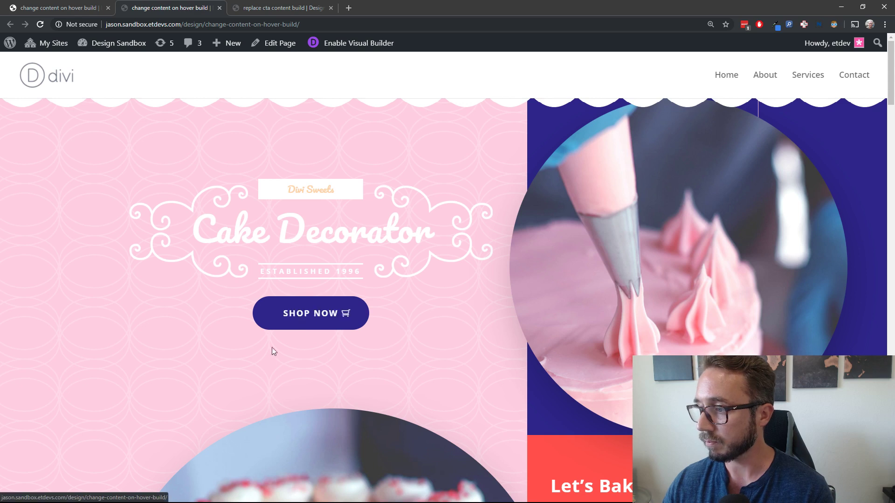
{"action": "left_click", "coordinate": [58, 7]}
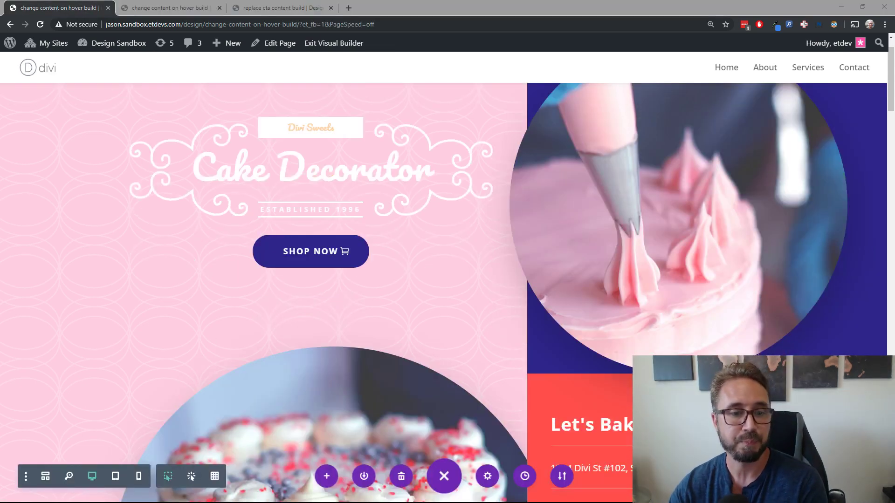
- Examine the My Services blurbs and the settings of the row holding Custom Cakes, closing them without changes
{"action": "scroll", "coordinate": [243, 289], "scroll_direction": "down", "scroll_amount": 4}
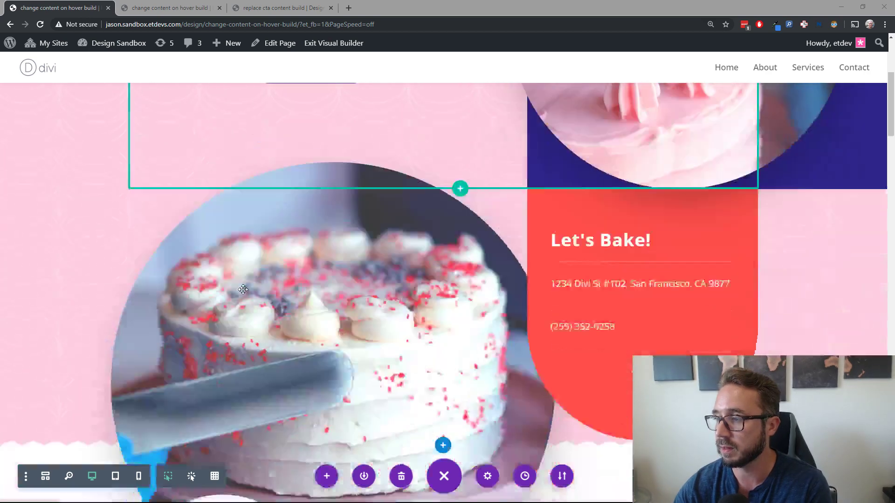
{"action": "scroll", "coordinate": [243, 290], "scroll_direction": "up", "scroll_amount": 3}
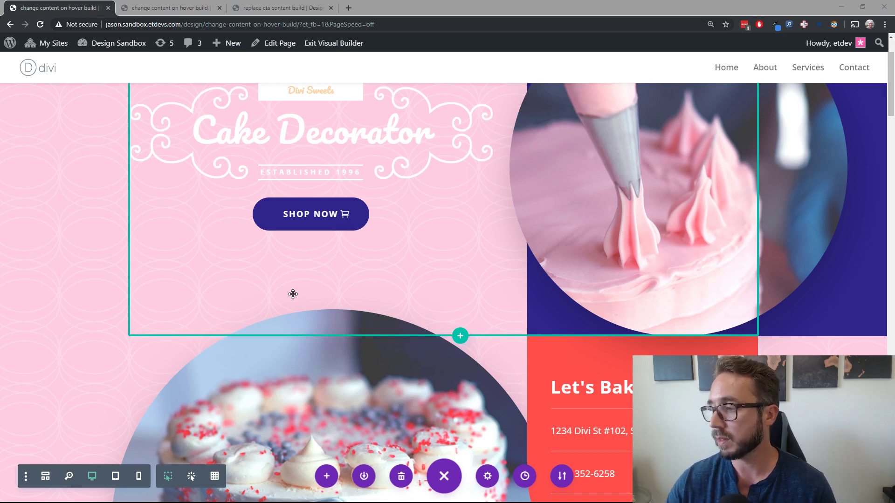
{"action": "scroll", "coordinate": [293, 293], "scroll_direction": "down", "scroll_amount": 10}
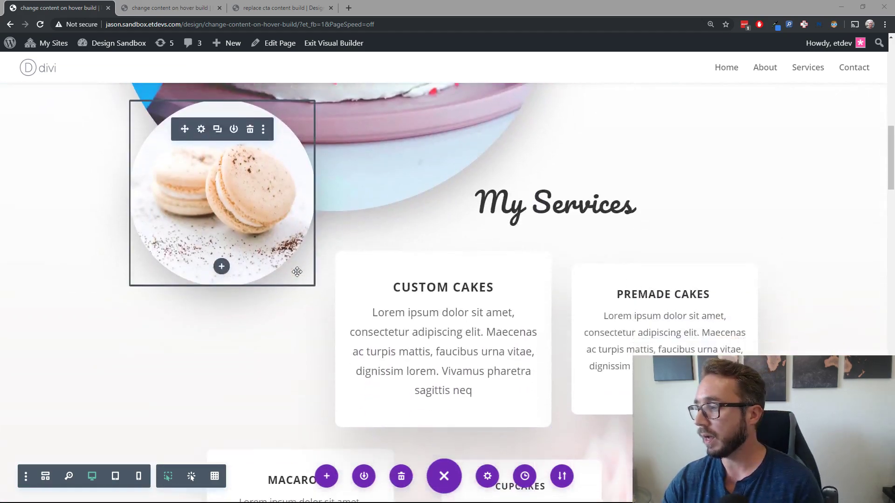
{"action": "scroll", "coordinate": [296, 271], "scroll_direction": "down", "scroll_amount": 1}
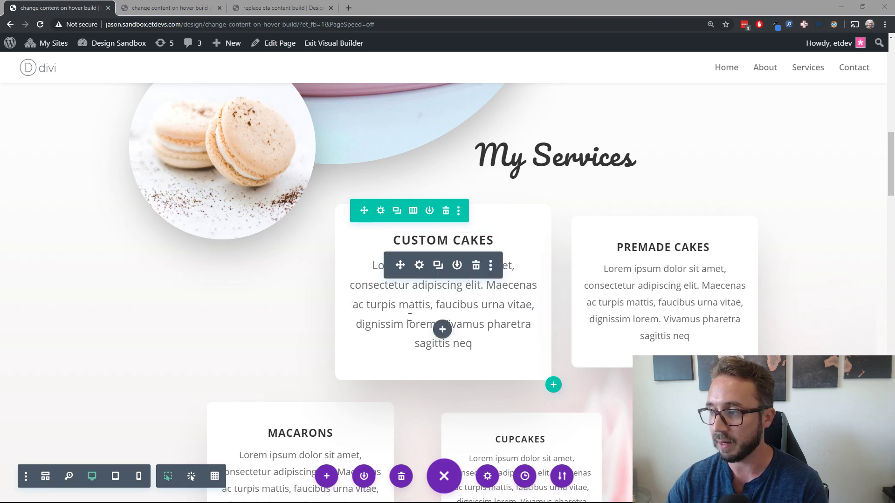
{"action": "left_click", "coordinate": [166, 329]}
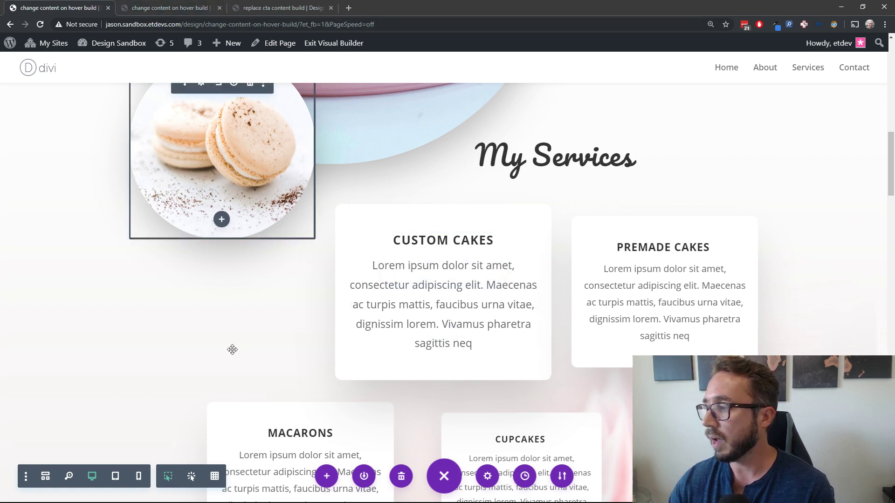
{"action": "scroll", "coordinate": [233, 341], "scroll_direction": "down", "scroll_amount": 2}
{"action": "scroll", "coordinate": [231, 336], "scroll_direction": "up", "scroll_amount": 1}
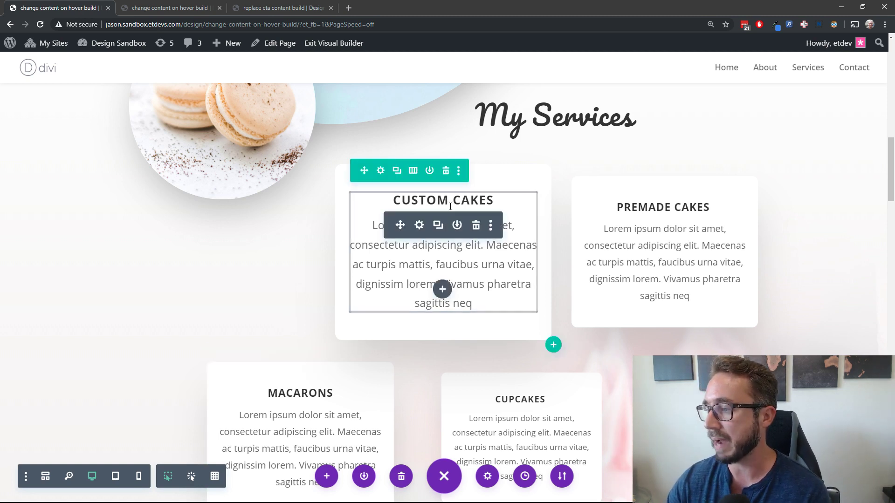
{"action": "left_click", "coordinate": [379, 171]}
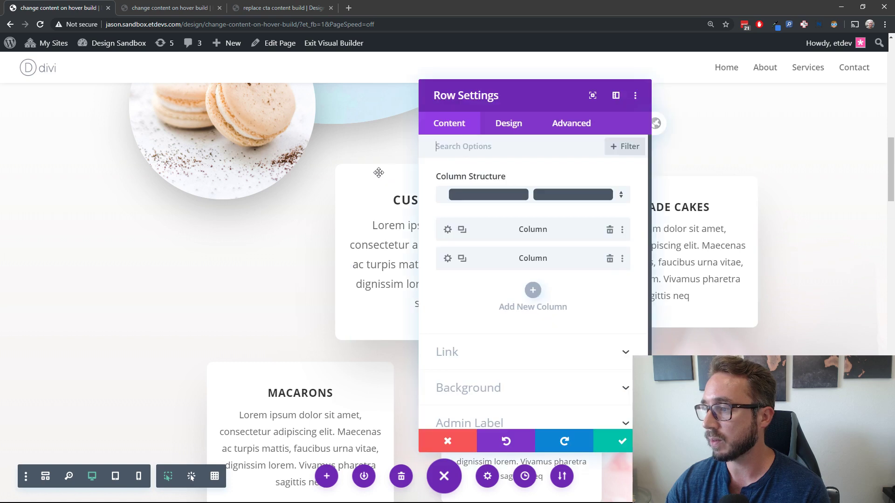
{"action": "left_click", "coordinate": [462, 441]}
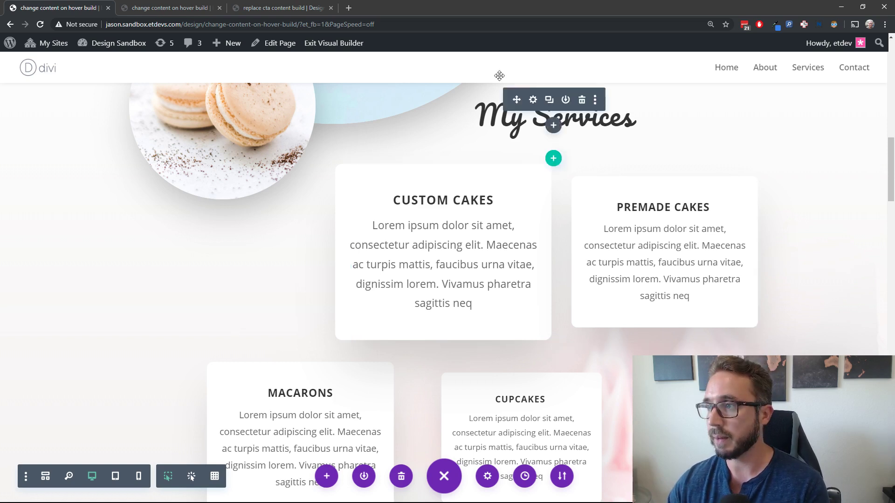
- Examine the Custom Cakes blurb's hover effect on the replace cta content build page and return to the builder page
{"action": "left_click", "coordinate": [293, 9]}
{"action": "scroll", "coordinate": [392, 301], "scroll_direction": "down", "scroll_amount": 2}
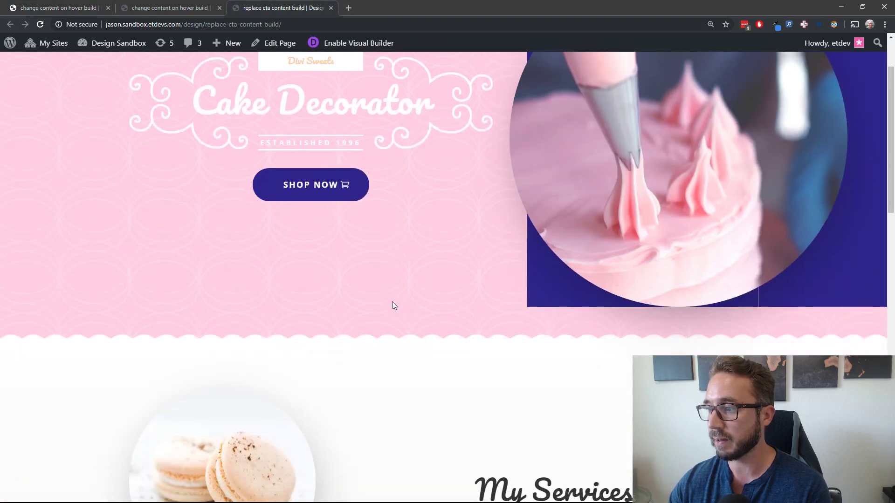
{"action": "scroll", "coordinate": [311, 103], "scroll_direction": "down", "scroll_amount": 8}
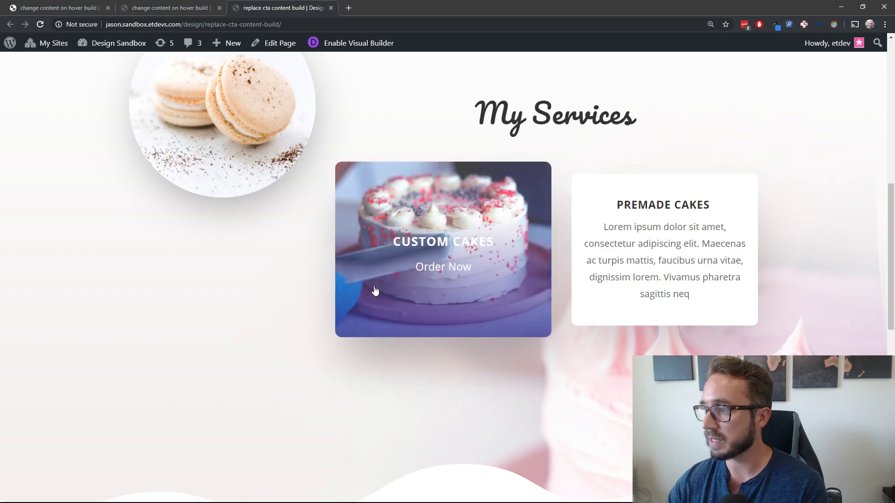
{"action": "mouse_move", "coordinate": [347, 301]}
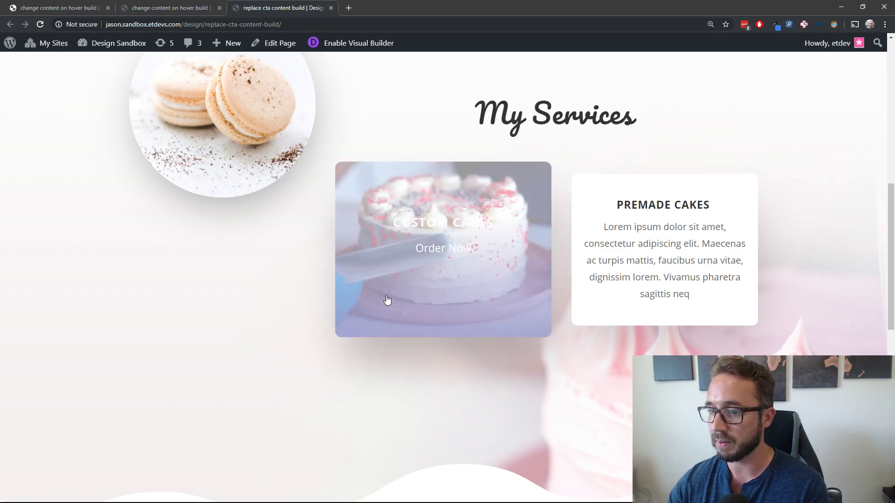
{"action": "left_click", "coordinate": [165, 10]}
{"action": "scroll", "coordinate": [217, 217], "scroll_direction": "down", "scroll_amount": 8}
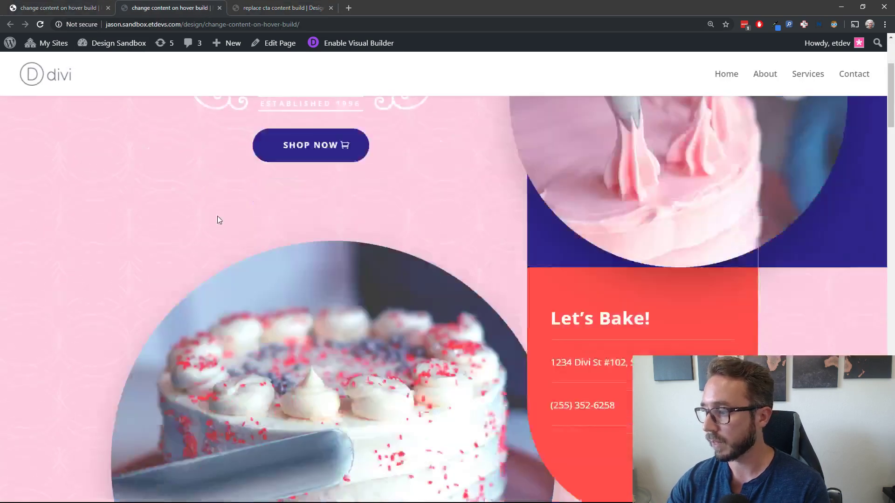
{"action": "scroll", "coordinate": [218, 216], "scroll_direction": "up", "scroll_amount": 3}
{"action": "left_click", "coordinate": [76, 11]}
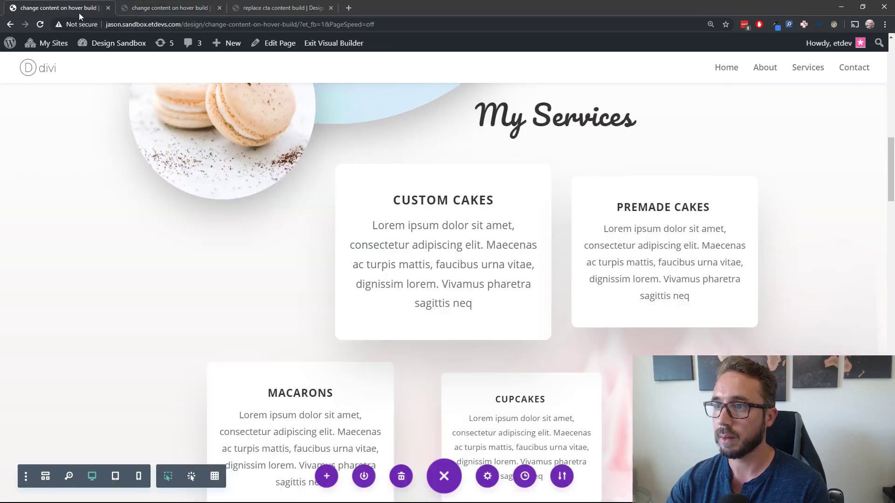
- Open the background options of the column holding the Custom Cakes blurb, moving the settings window away from the blurb
{"action": "scroll", "coordinate": [298, 419], "scroll_direction": "down", "scroll_amount": 2}
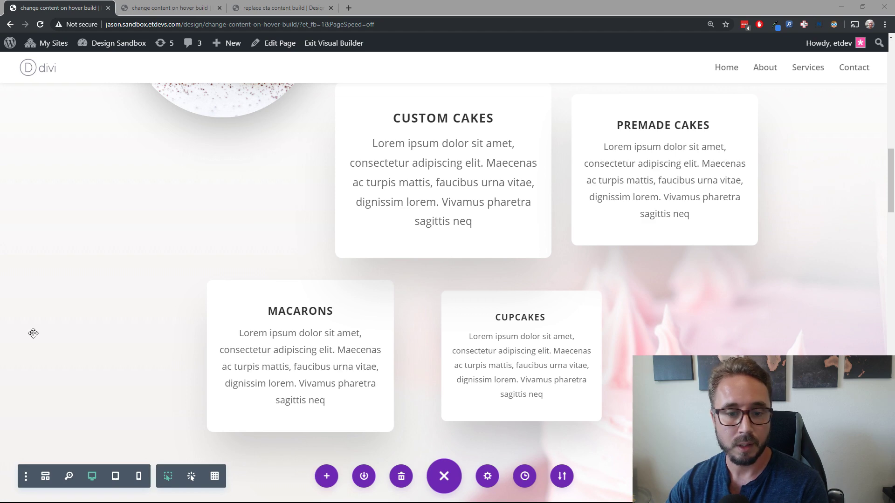
{"action": "scroll", "coordinate": [466, 261], "scroll_direction": "up", "scroll_amount": 2}
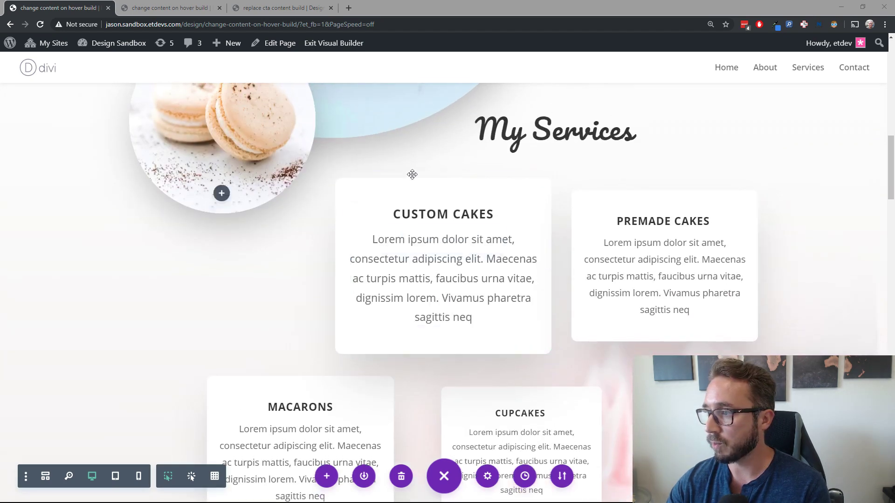
{"action": "left_click", "coordinate": [380, 187]}
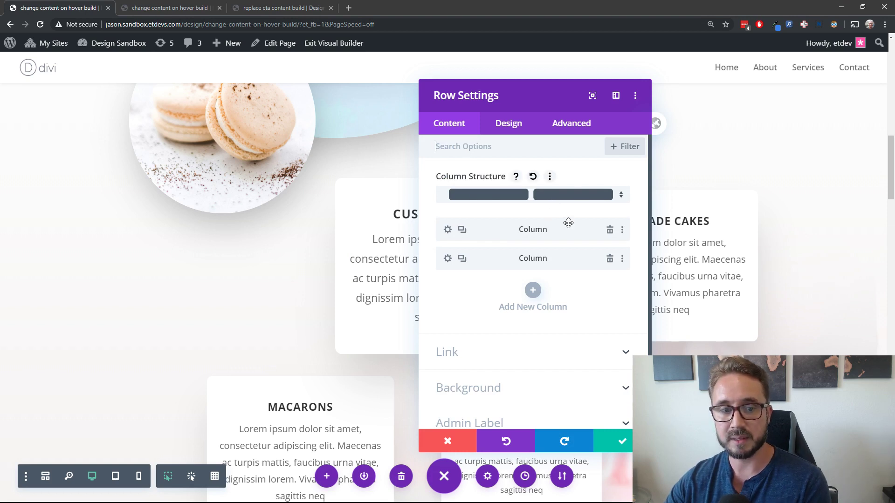
{"action": "left_click", "coordinate": [447, 230]}
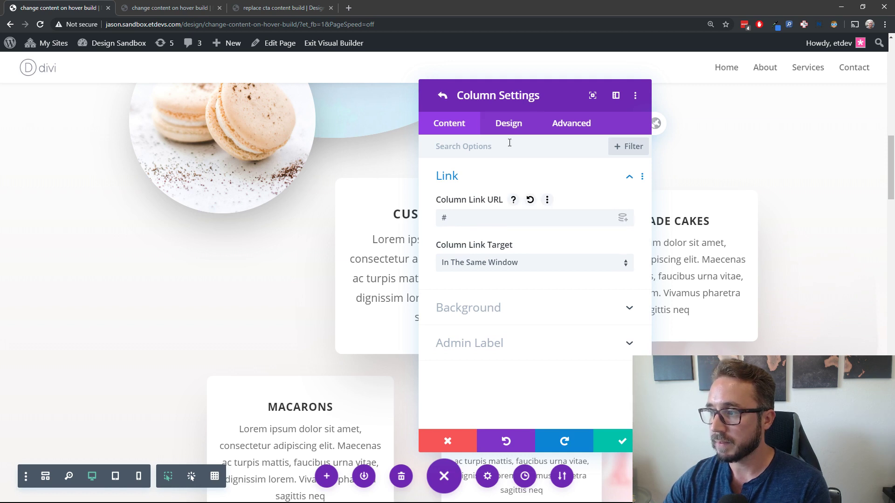
{"action": "left_click_drag", "start_coordinate": [575, 97], "coordinate": [760, 96]}
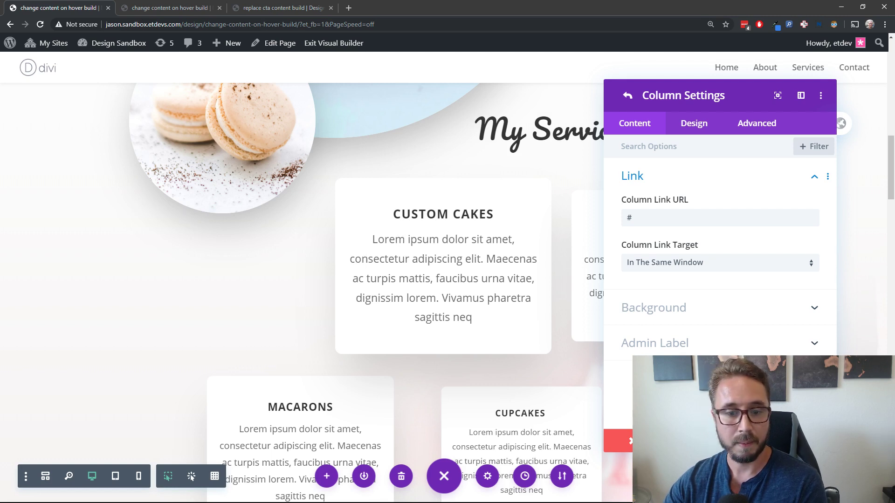
{"action": "left_click", "coordinate": [731, 309]}
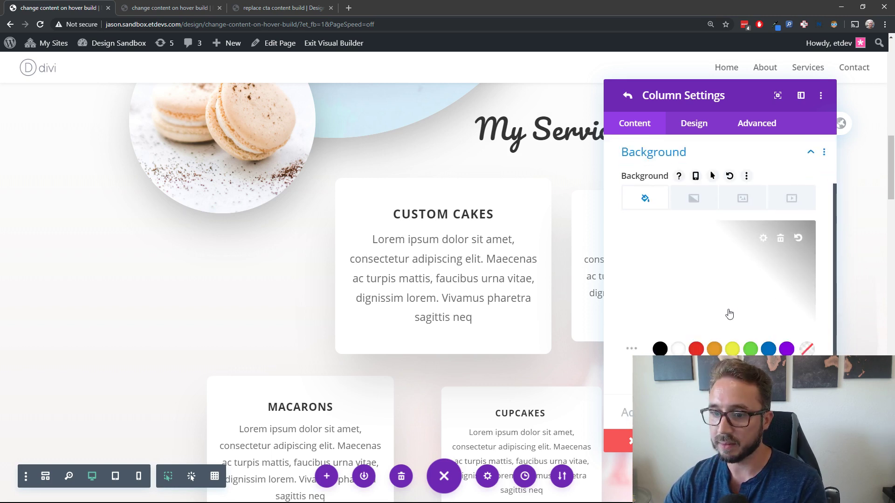
- Reduce the page zoom to 100% and move the column settings window clear of the Custom Cakes blurb
{"action": "left_click", "coordinate": [885, 24]}
{"action": "left_click", "coordinate": [828, 114]}
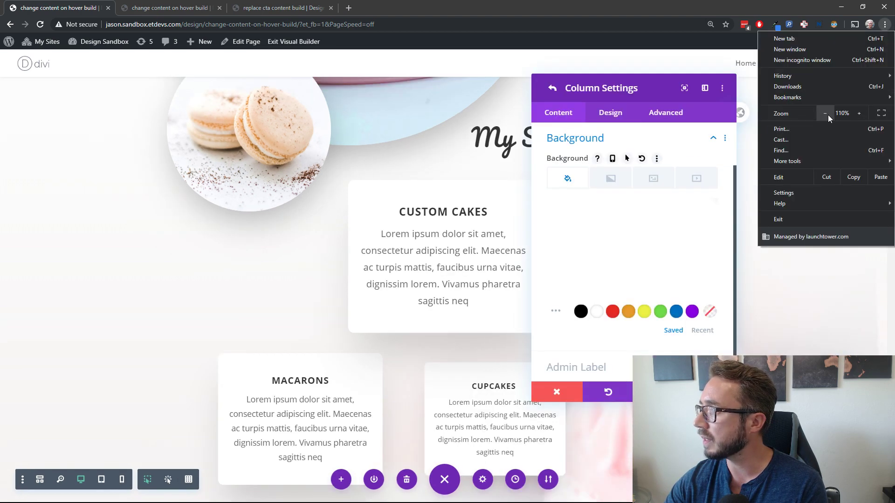
{"action": "left_click", "coordinate": [827, 115]}
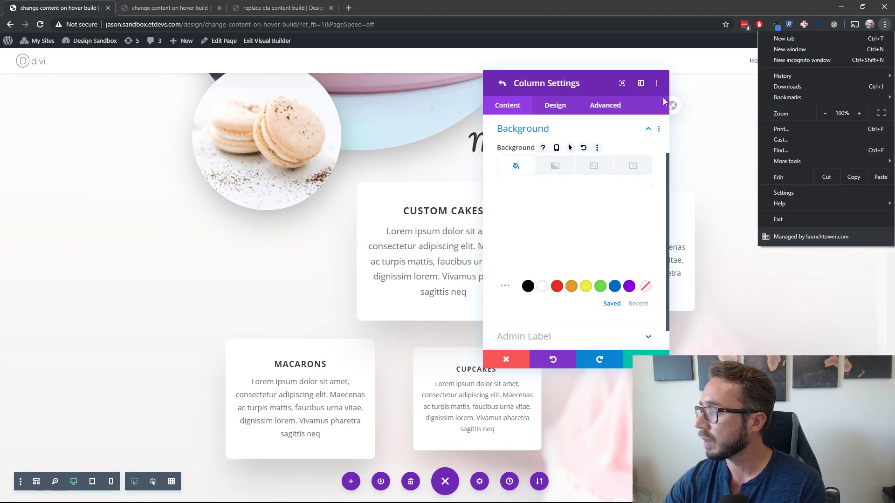
{"action": "left_click", "coordinate": [586, 82]}
{"action": "left_click_drag", "start_coordinate": [585, 82], "coordinate": [721, 84]}
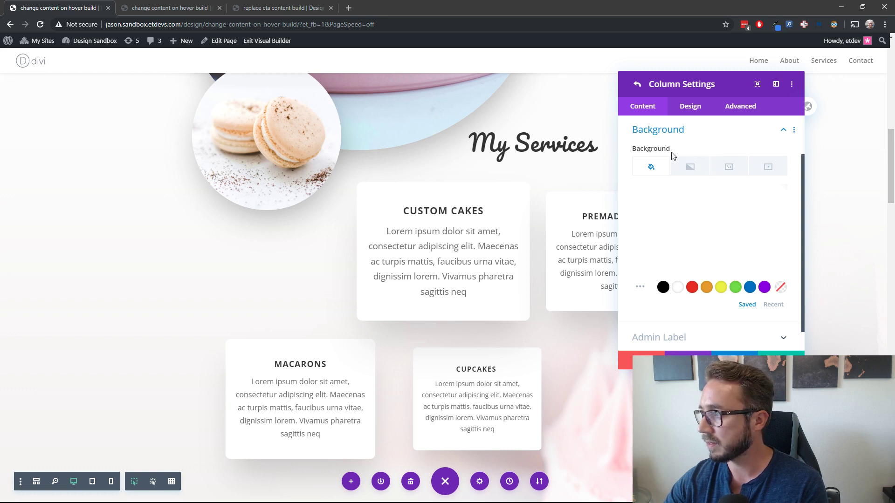
- Enable hover options for the column background and set cake-05.jpg from the media library as its hover image
{"action": "left_click", "coordinate": [705, 149]}
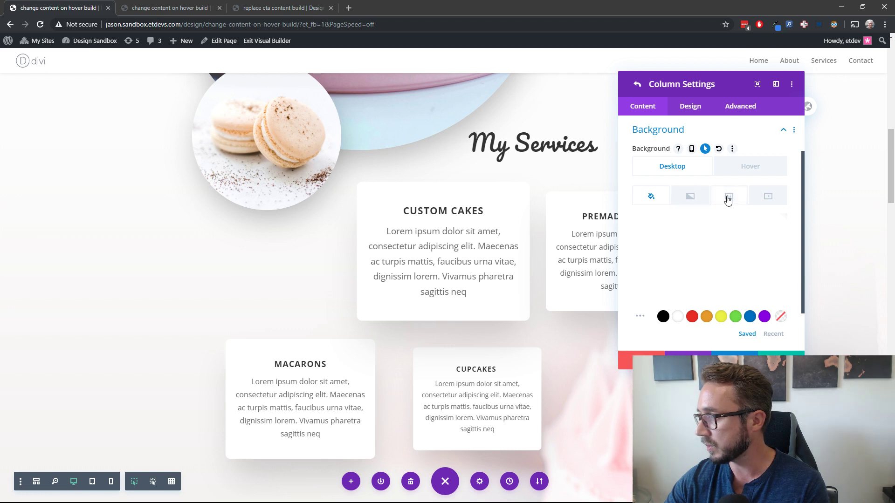
{"action": "left_click", "coordinate": [744, 169]}
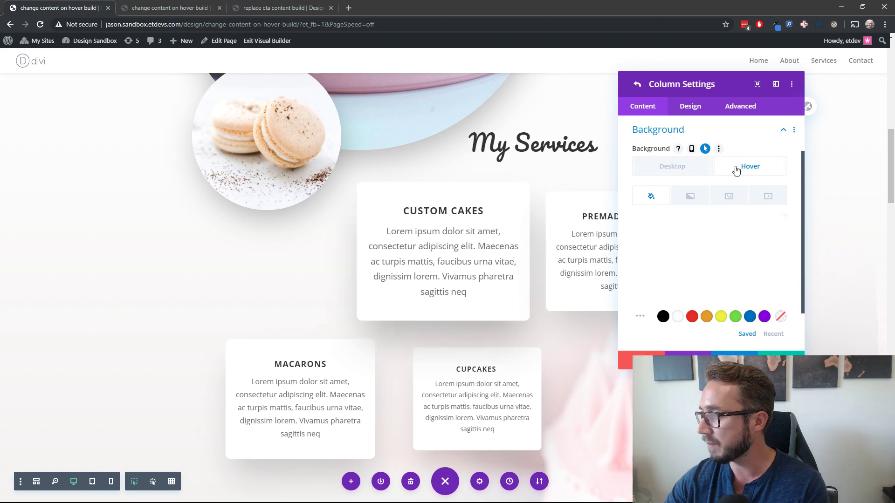
{"action": "left_click", "coordinate": [729, 197]}
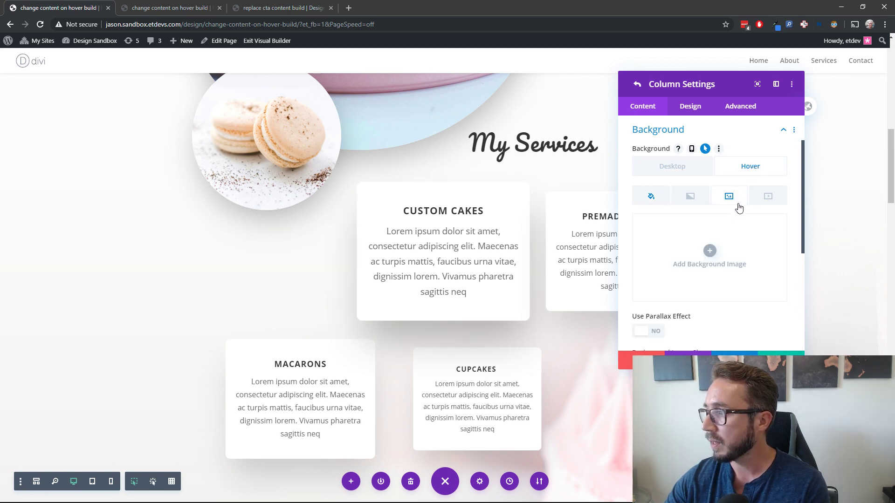
{"action": "left_click", "coordinate": [710, 252]}
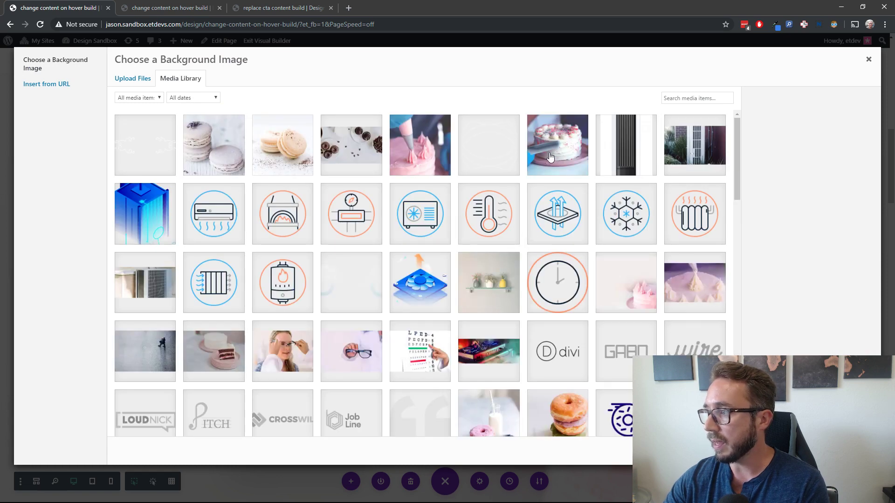
{"action": "left_click", "coordinate": [550, 157]}
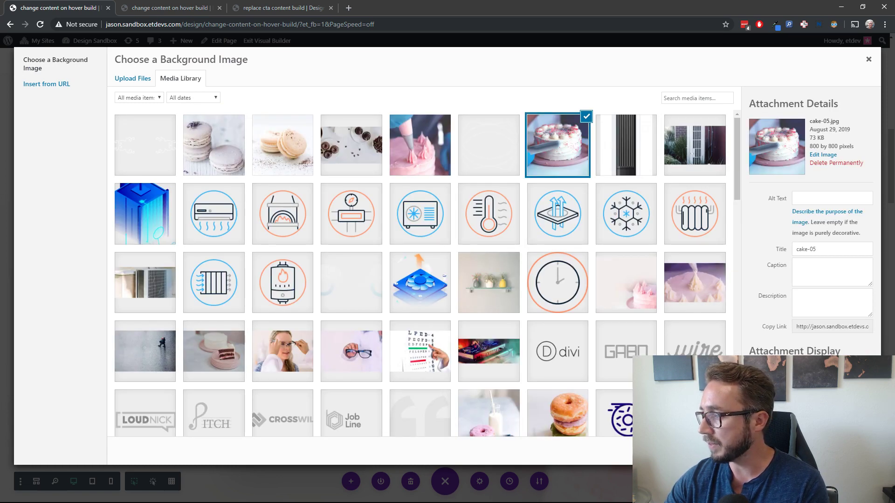
{"action": "left_click", "coordinate": [839, 482]}
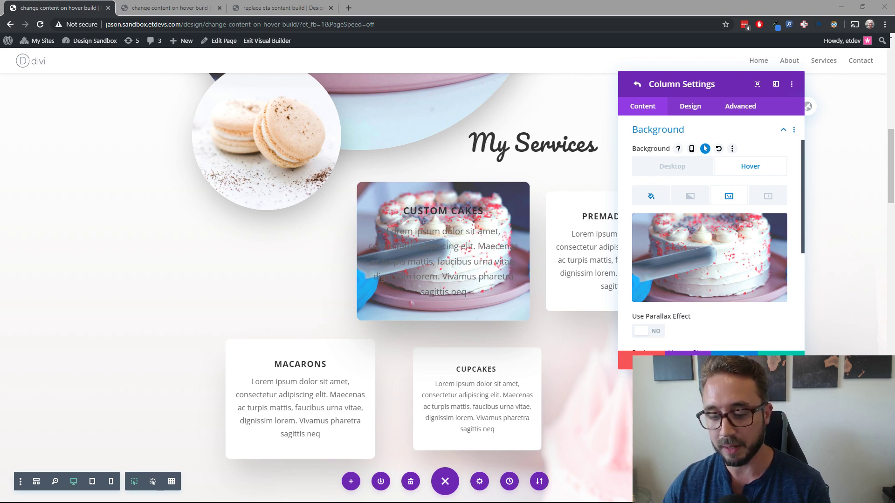
- Add a gradient to the column's hover background with rgba(255,255,255,0) as its first color
{"action": "left_click", "coordinate": [690, 196]}
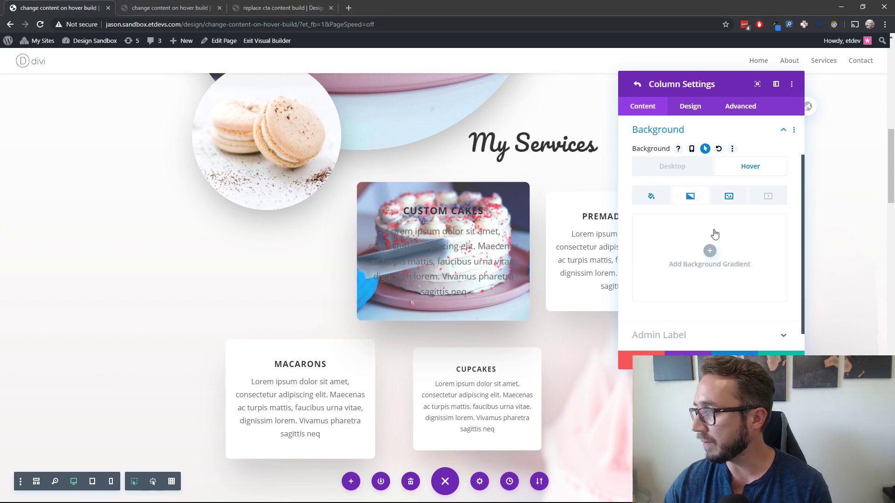
{"action": "left_click", "coordinate": [709, 251]}
{"action": "left_click", "coordinate": [670, 319]}
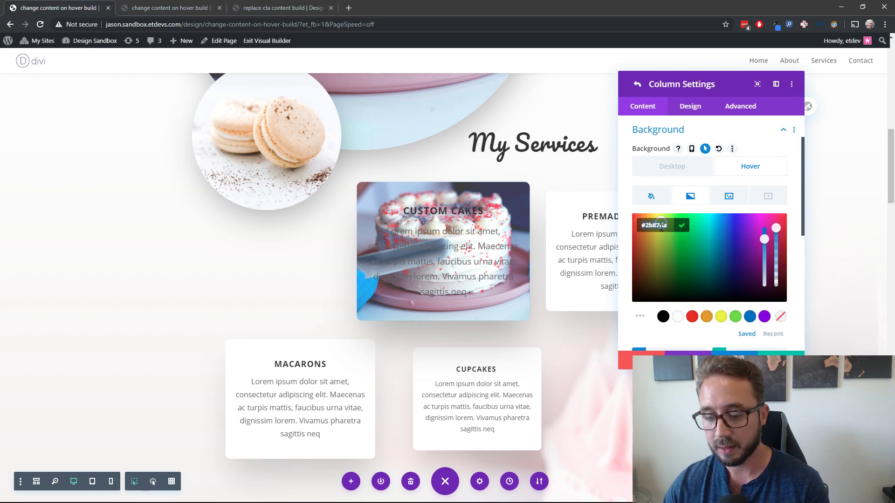
{"action": "type", "text": "rgba(255,255,255,0)"}
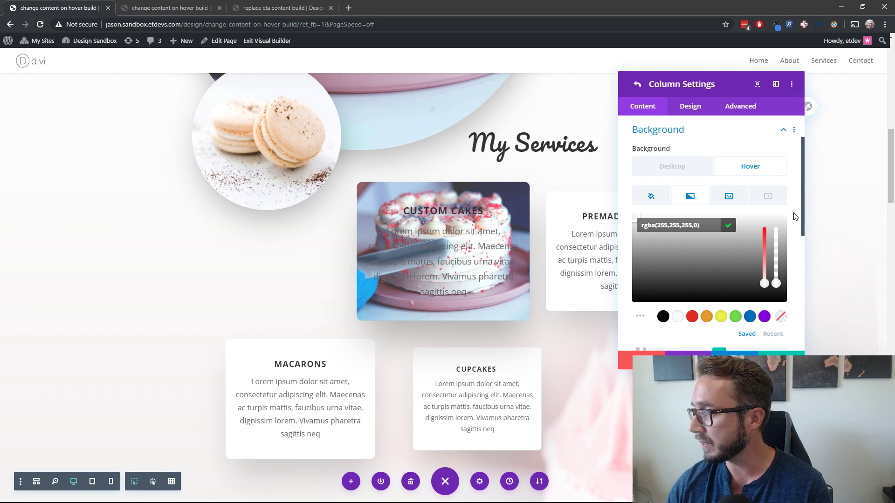
- Change the hover gradient's first color to rgba(46,41,142,0)
{"action": "scroll", "coordinate": [718, 294], "scroll_direction": "down", "scroll_amount": 3}
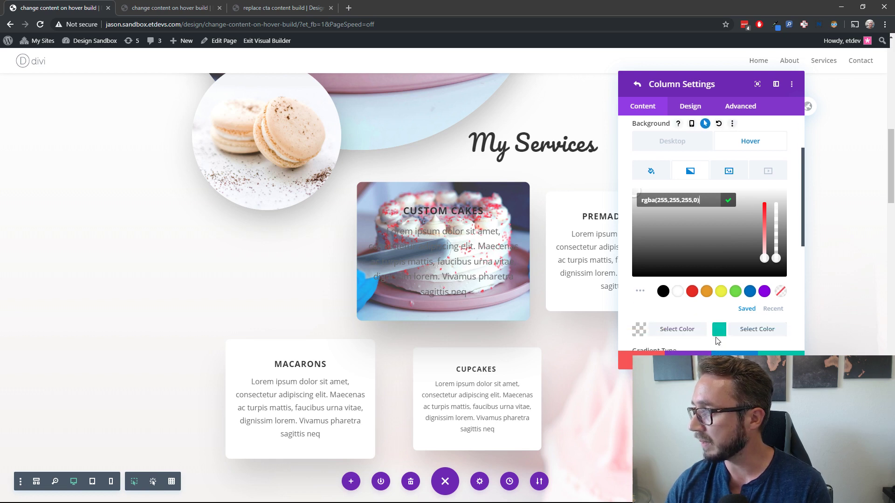
{"action": "left_click", "coordinate": [660, 297]}
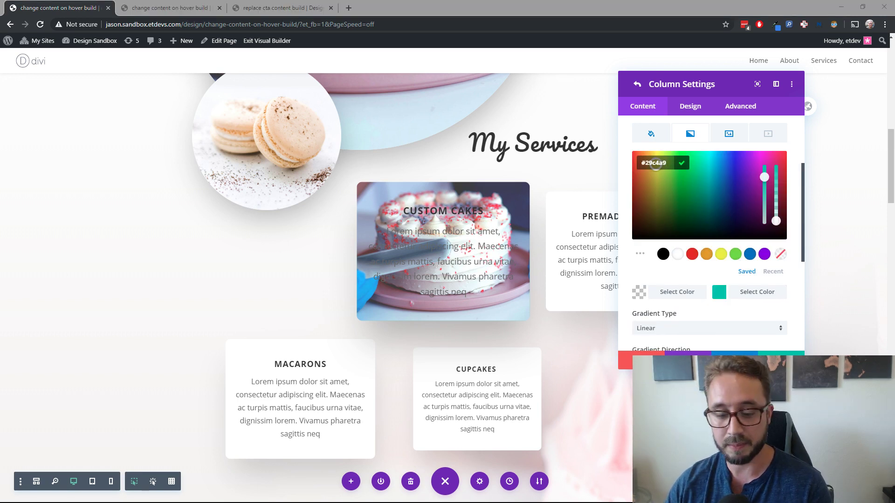
{"action": "left_click", "coordinate": [751, 291]}
{"action": "left_click", "coordinate": [658, 215]}
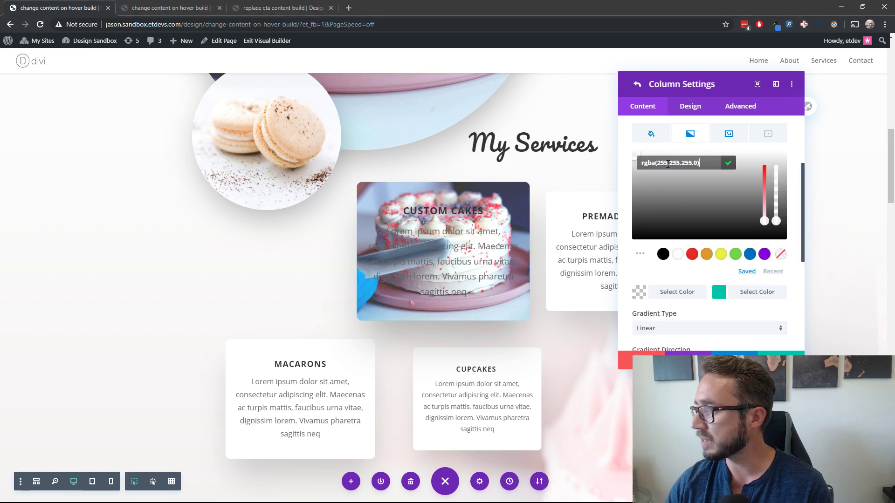
{"action": "key", "text": "ctrl+a"}
{"action": "type", "text": "rgba(46,41,142,0.75)"}
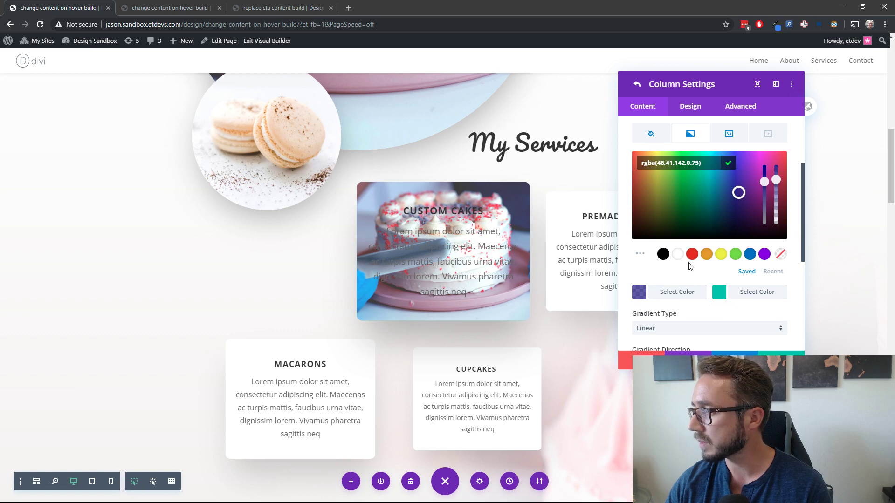
{"action": "left_click_drag", "start_coordinate": [776, 181], "coordinate": [776, 222]}
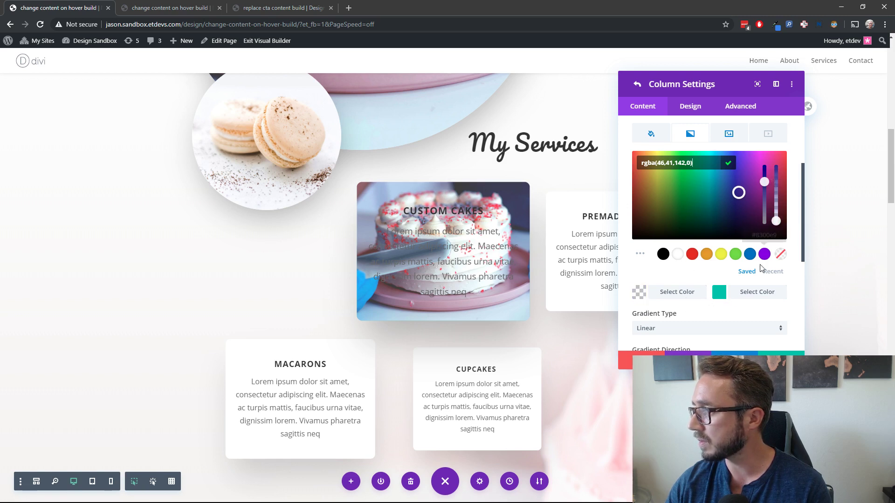
- Set the hover gradient's second color to rgba(46,41,142,0.75)
{"action": "left_click", "coordinate": [753, 293]}
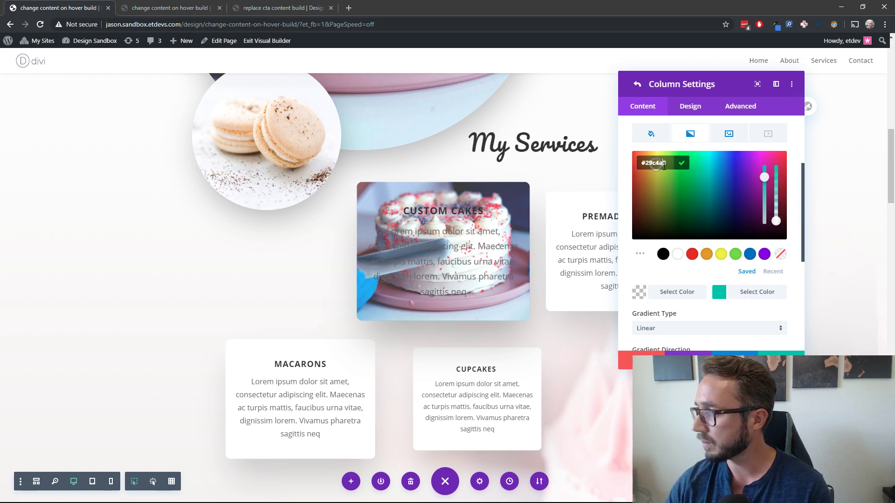
{"action": "type", "text": "rgba(46,41,142,1)"}
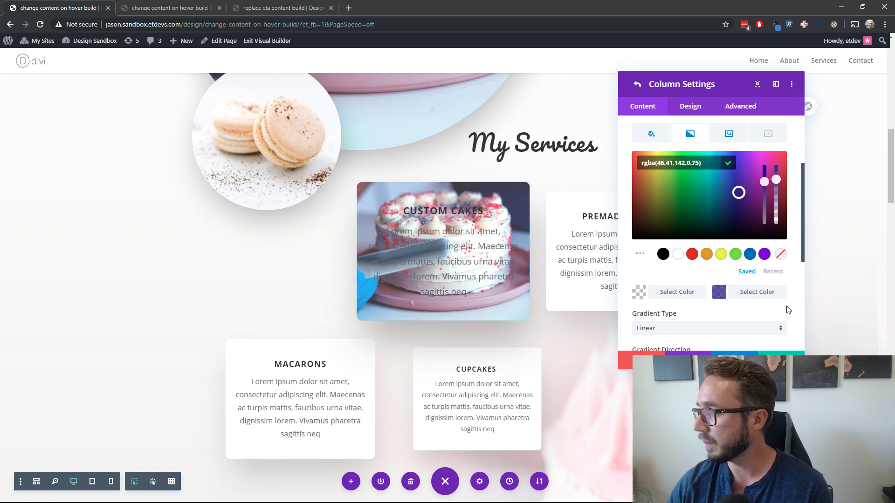
{"action": "left_click", "coordinate": [795, 294]}
- Place the hover gradient above the background image and set its start position to 30%
{"action": "scroll", "coordinate": [731, 321], "scroll_direction": "down", "scroll_amount": 3}
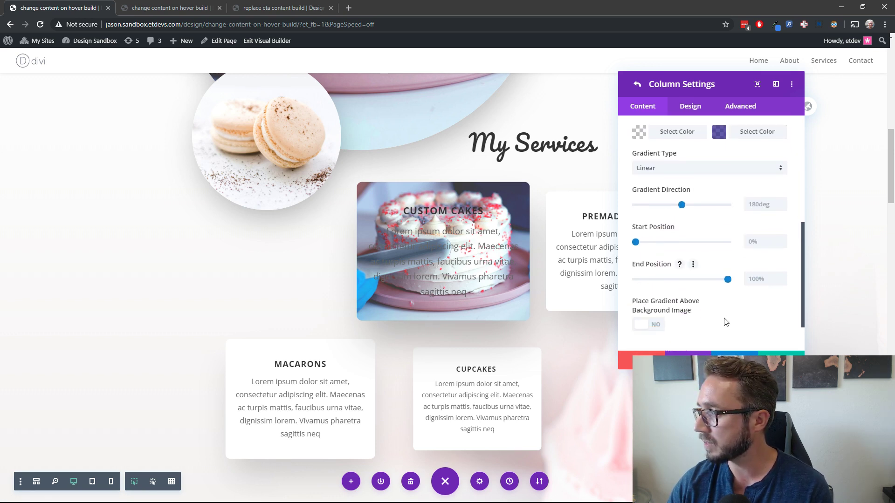
{"action": "left_click", "coordinate": [658, 326]}
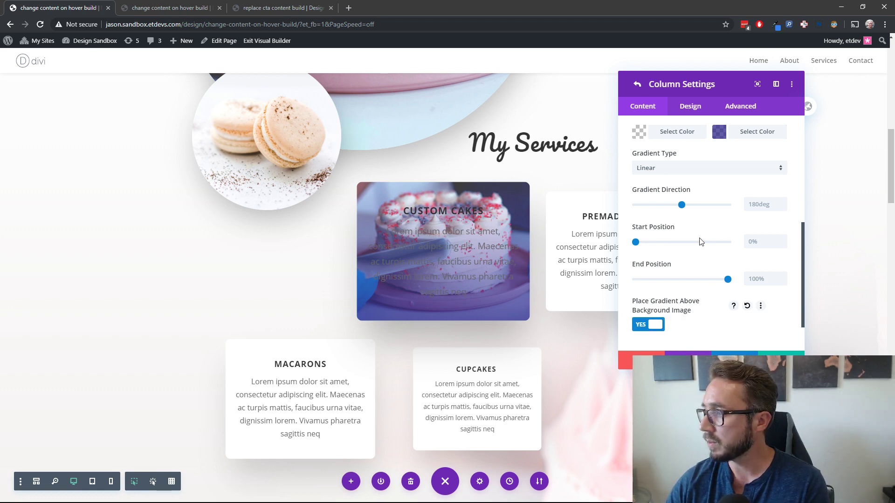
{"action": "left_click", "coordinate": [750, 242]}
{"action": "type", "text": "30"}
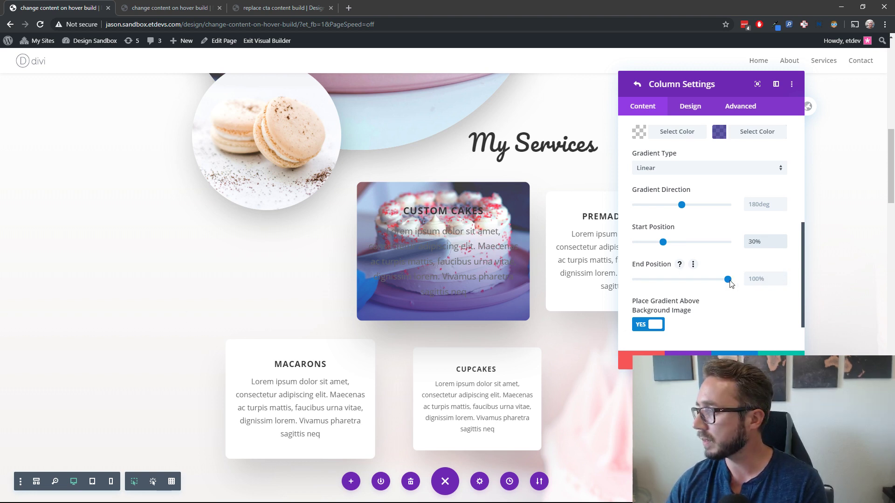
{"action": "mouse_move", "coordinate": [728, 280]}
{"action": "left_mouse_down"}
{"action": "mouse_move", "coordinate": [704, 280]}
{"action": "mouse_move", "coordinate": [731, 279]}
{"action": "left_mouse_up"}
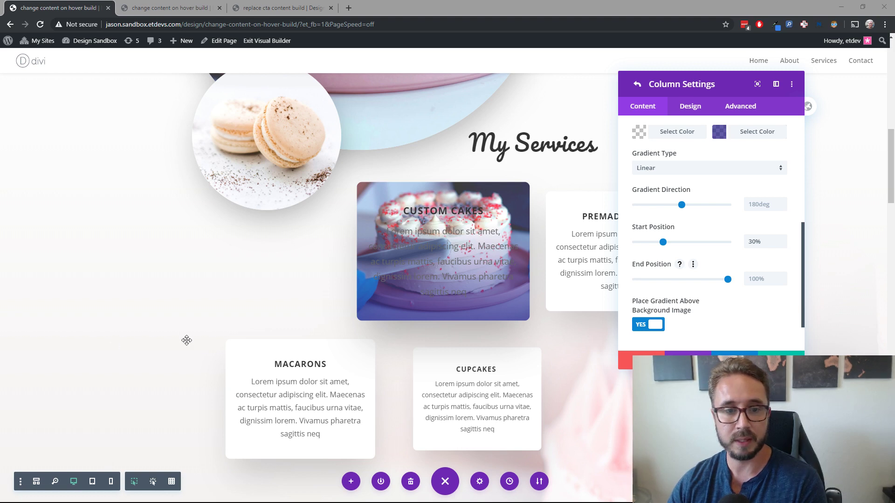
{"action": "left_click", "coordinate": [689, 106]}
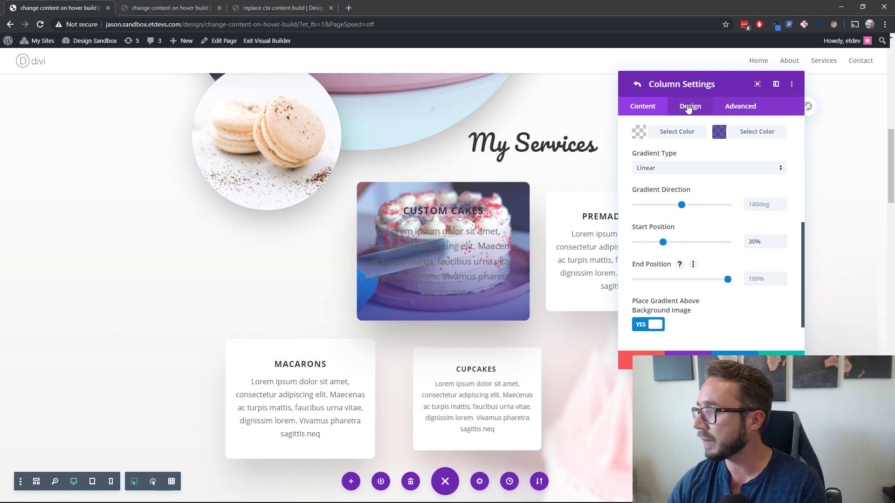
{"action": "left_click", "coordinate": [647, 107]}
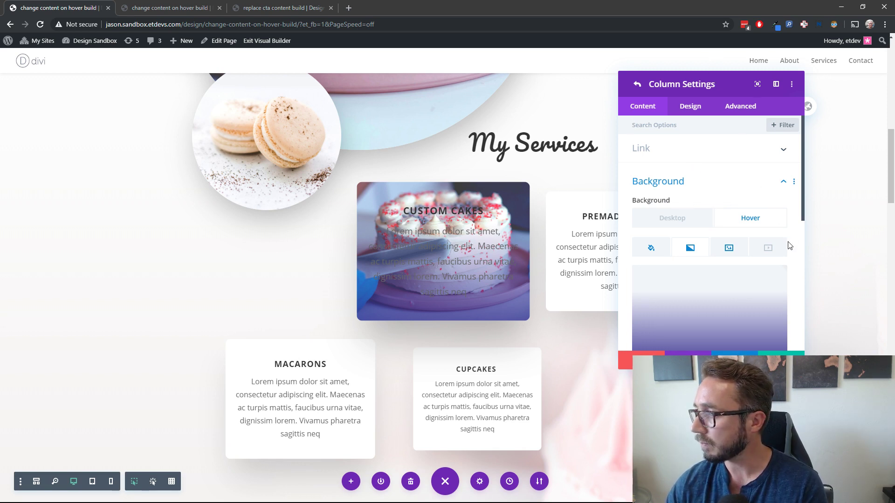
{"action": "scroll", "coordinate": [789, 246], "scroll_direction": "down", "scroll_amount": 6}
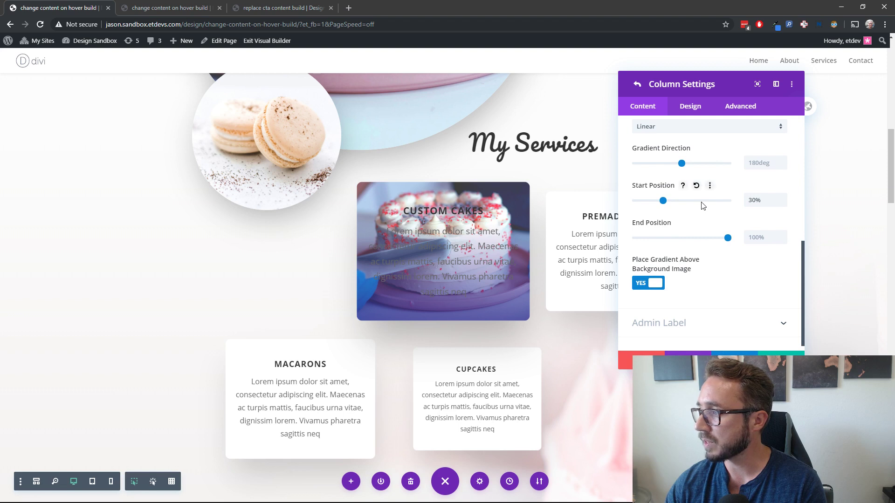
{"action": "scroll", "coordinate": [701, 205], "scroll_direction": "up", "scroll_amount": 6}
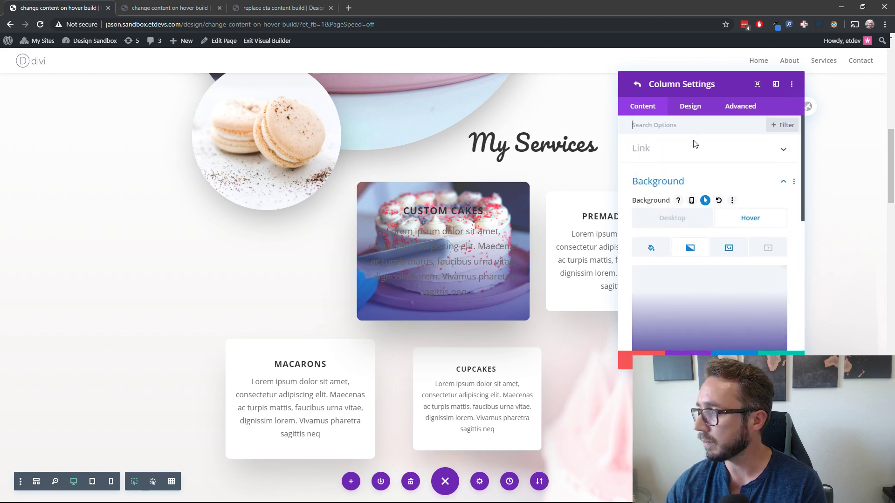
- Reset the Custom Cakes column's padding to its default and close the row settings
{"action": "left_click", "coordinate": [686, 108]}
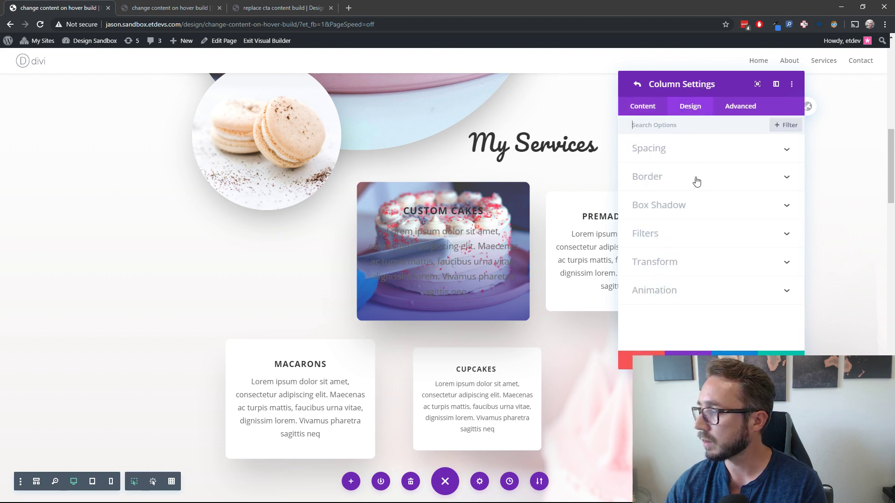
{"action": "left_click", "coordinate": [683, 150]}
{"action": "mouse_move", "coordinate": [695, 171]}
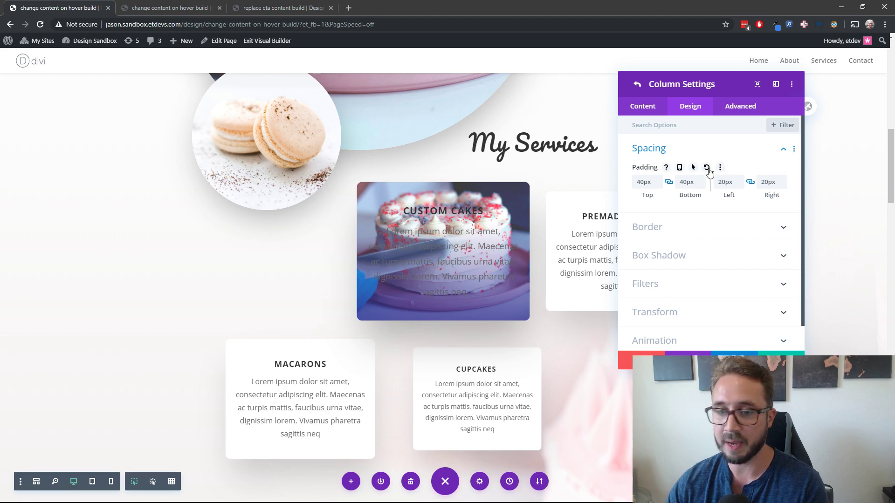
{"action": "left_click", "coordinate": [707, 168]}
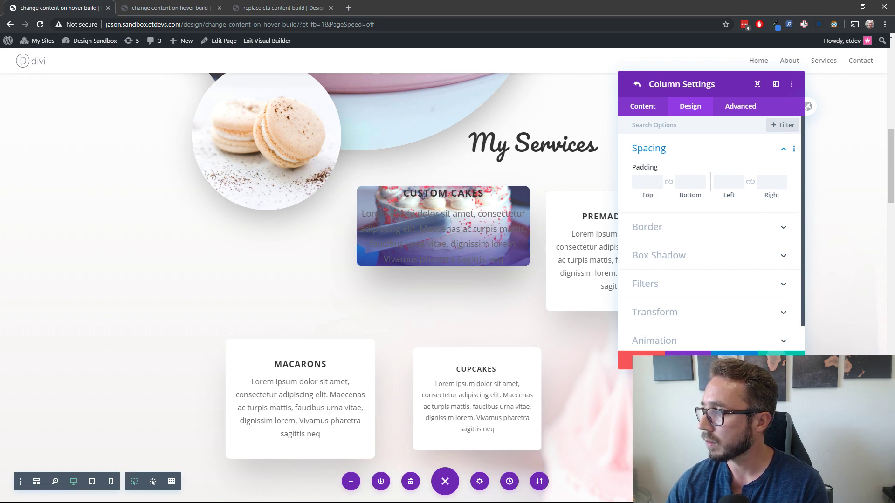
{"action": "left_click", "coordinate": [637, 84]}
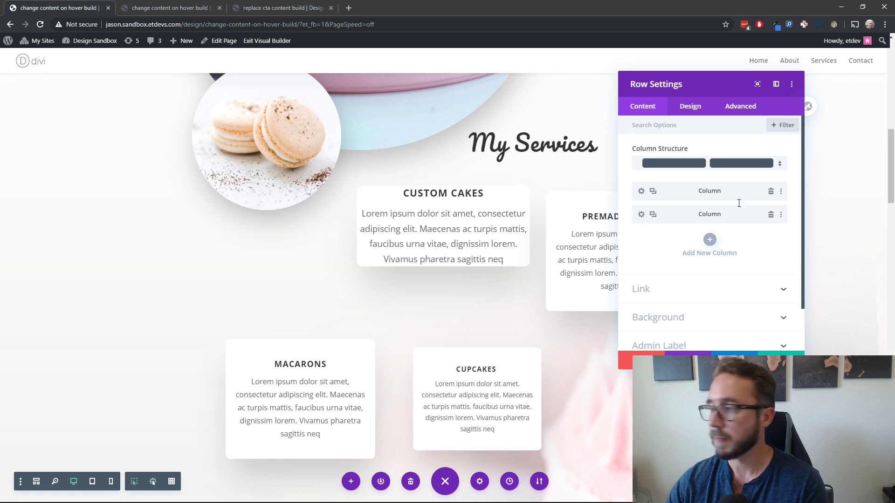
{"action": "key", "text": "Escape"}
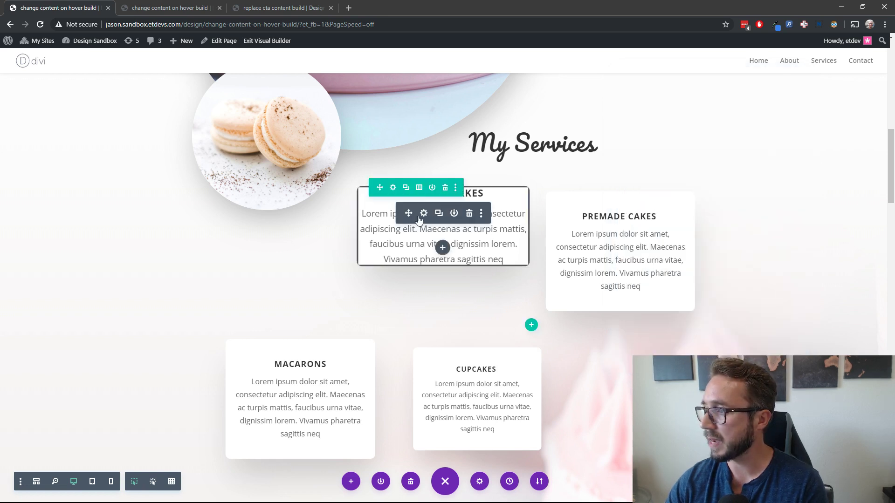
- Give the Custom Cakes text module a white background color
{"action": "left_click", "coordinate": [423, 212]}
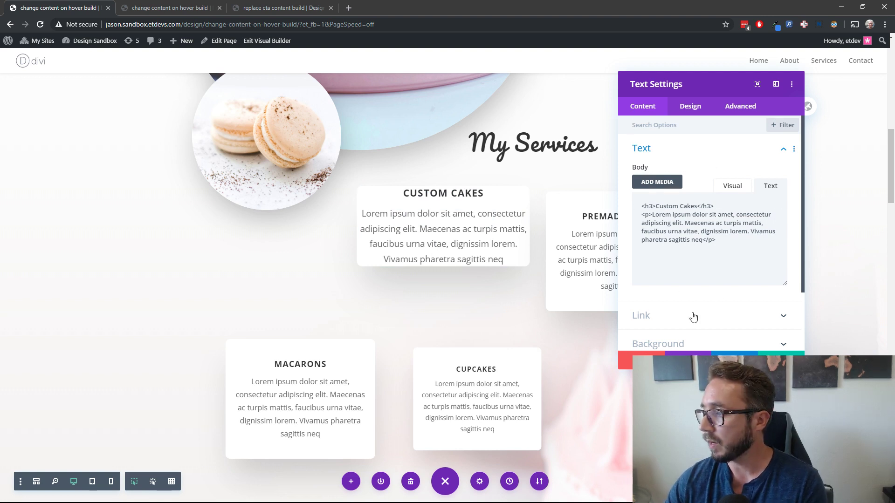
{"action": "scroll", "coordinate": [692, 314], "scroll_direction": "down", "scroll_amount": 2}
{"action": "left_click", "coordinate": [689, 286]}
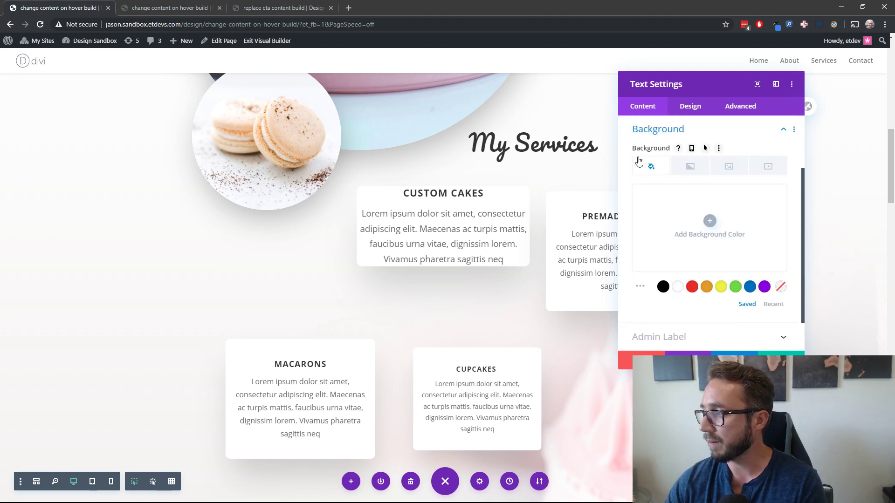
{"action": "left_click", "coordinate": [707, 226]}
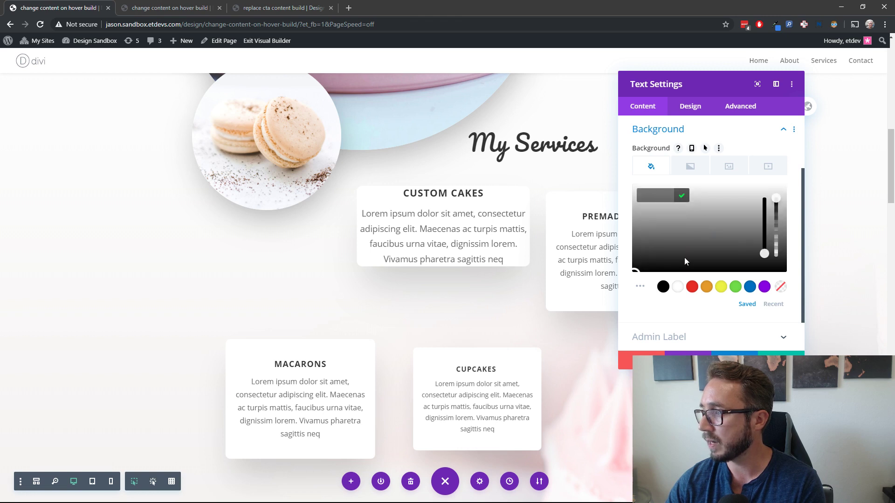
{"action": "left_click", "coordinate": [677, 287]}
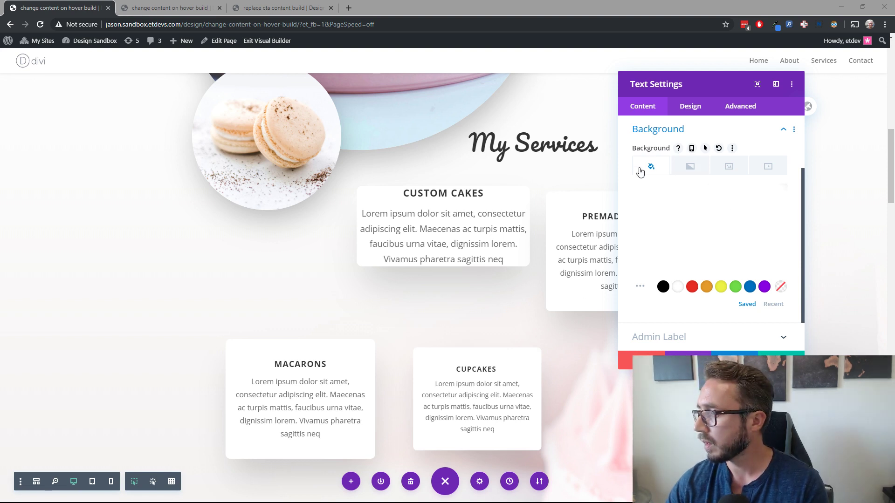
- Enable a hover state for the text module's background and set its hover color to rgba(255,255,255,0)
{"action": "left_click", "coordinate": [706, 149]}
{"action": "left_click", "coordinate": [706, 149]}
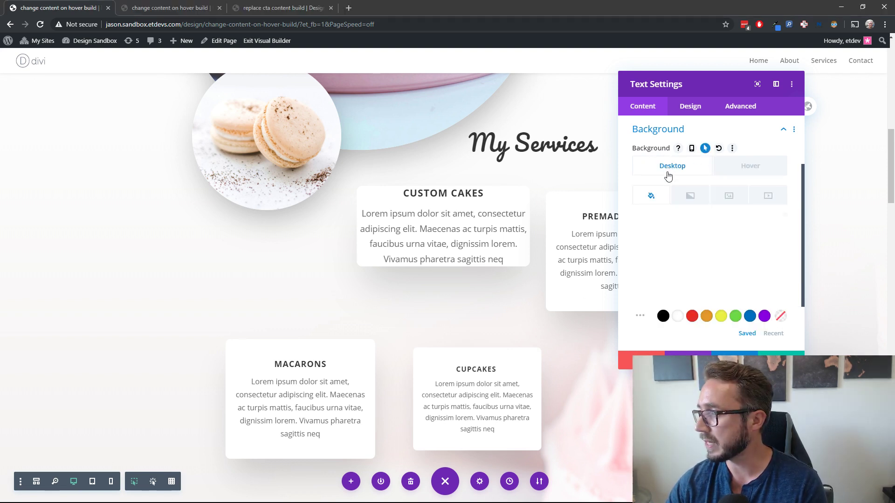
{"action": "left_click", "coordinate": [750, 168]}
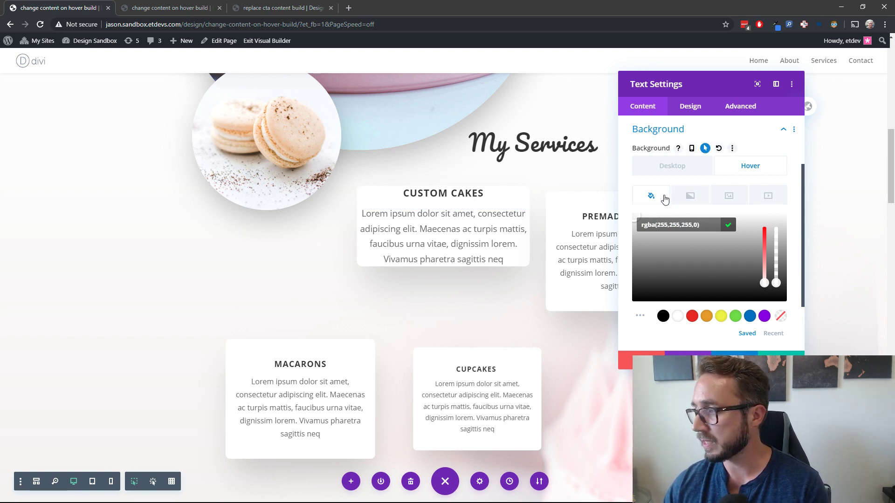
{"action": "left_click", "coordinate": [753, 166]}
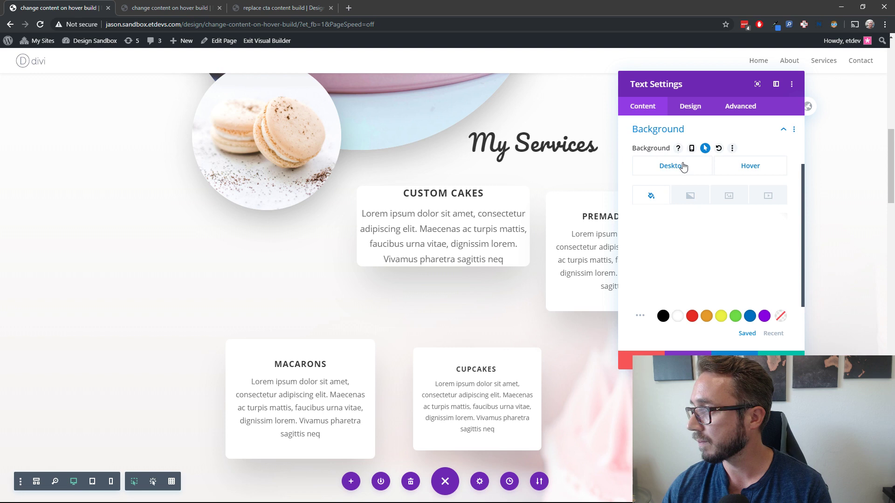
{"action": "left_click", "coordinate": [749, 169]}
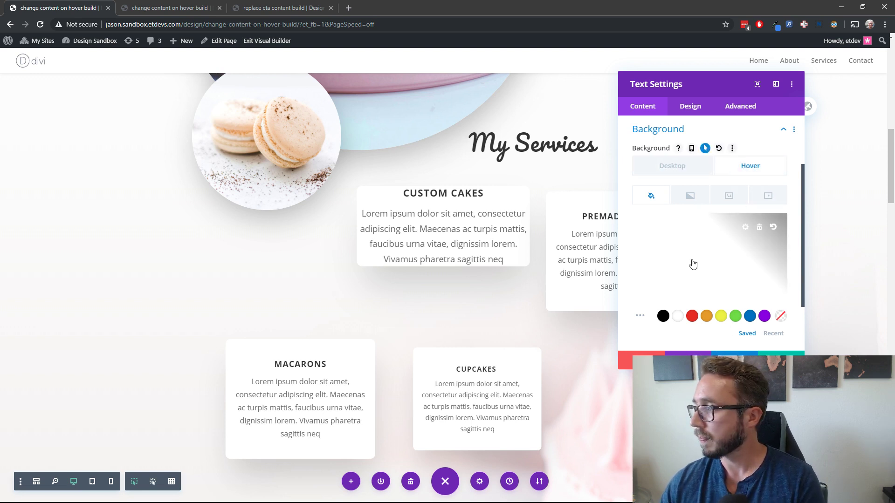
{"action": "left_click", "coordinate": [745, 170]}
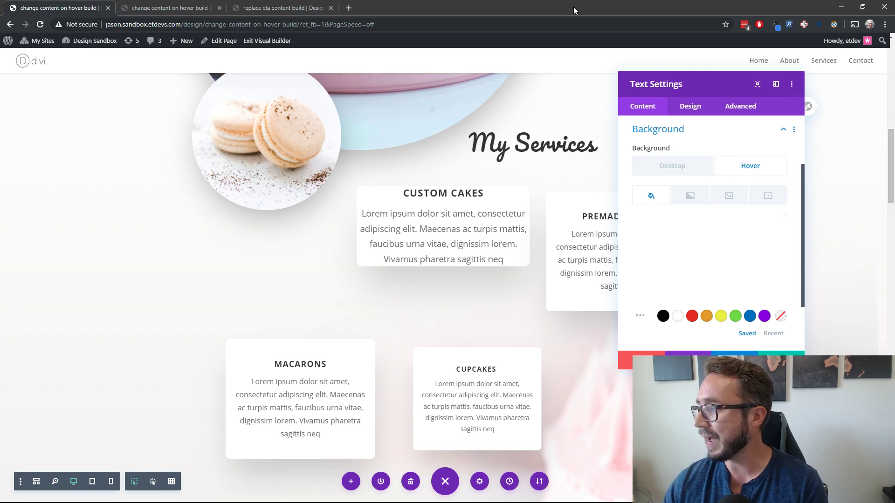
- Set the Custom Cakes text module's height to 250px
{"action": "left_click", "coordinate": [701, 108]}
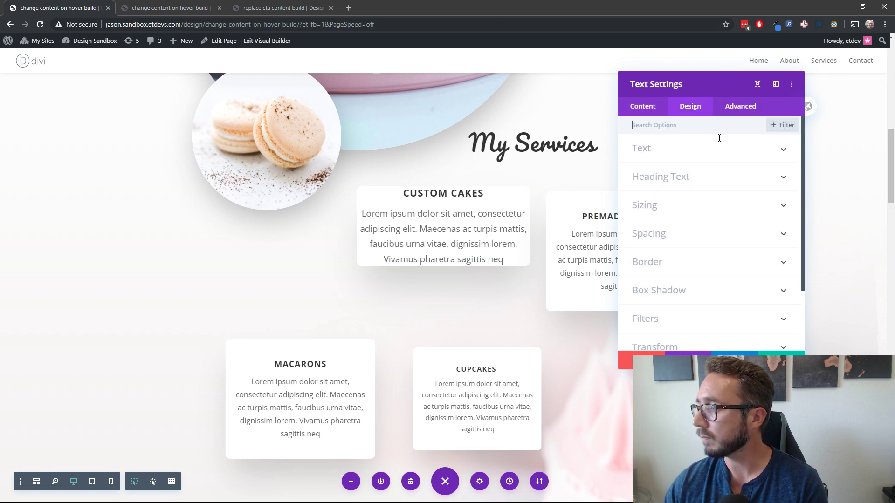
{"action": "left_click", "coordinate": [699, 207]}
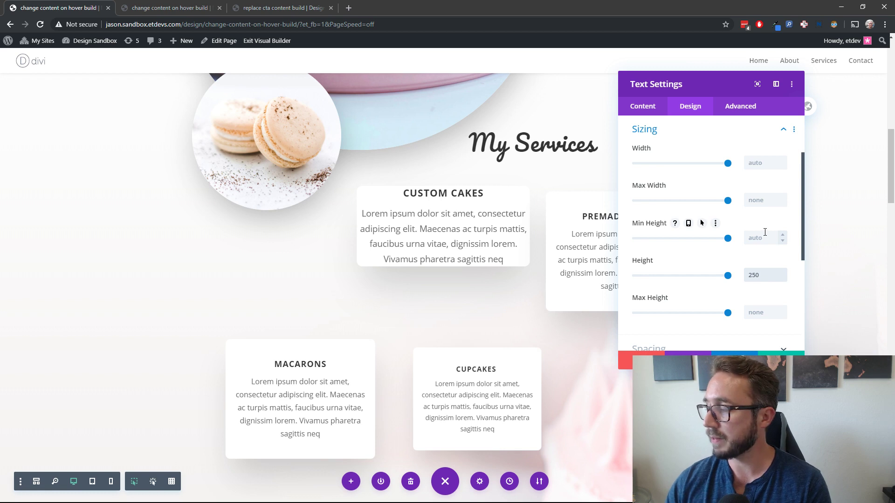
{"action": "type", "text": "px"}
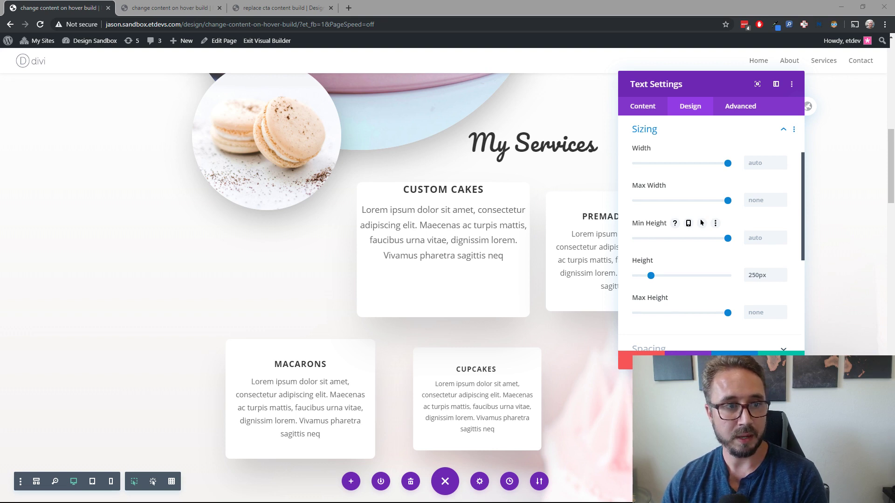
- Set the text module's top padding to 30px and link its left and right padding at 30px
{"action": "scroll", "coordinate": [718, 281], "scroll_direction": "down", "scroll_amount": 1}
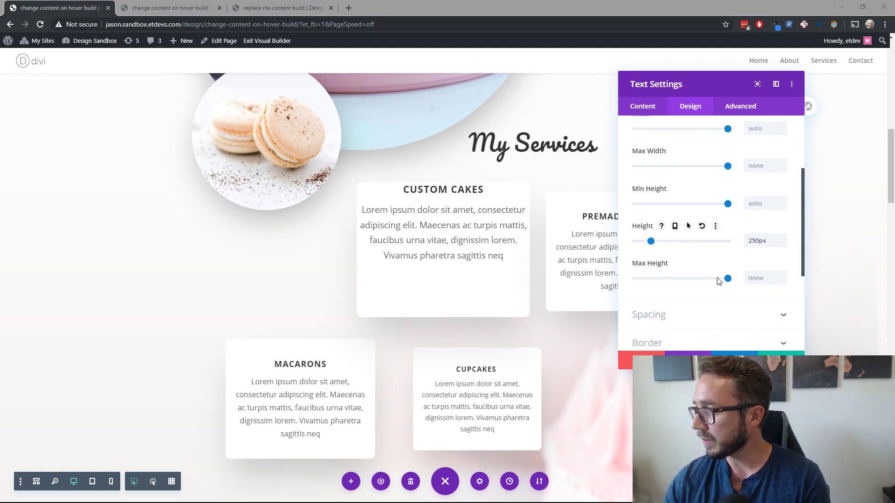
{"action": "scroll", "coordinate": [720, 280], "scroll_direction": "down", "scroll_amount": 1}
{"action": "scroll", "coordinate": [741, 266], "scroll_direction": "down", "scroll_amount": 2}
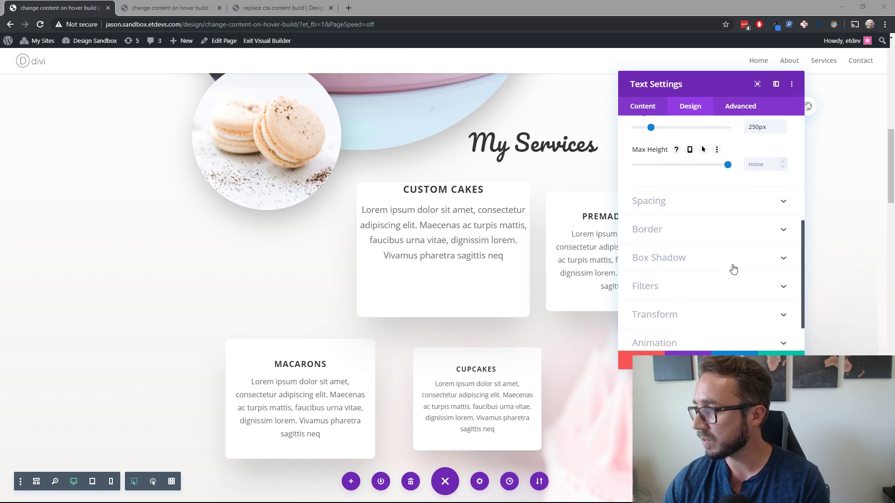
{"action": "scroll", "coordinate": [733, 270], "scroll_direction": "down", "scroll_amount": 1}
{"action": "left_click", "coordinate": [699, 170]}
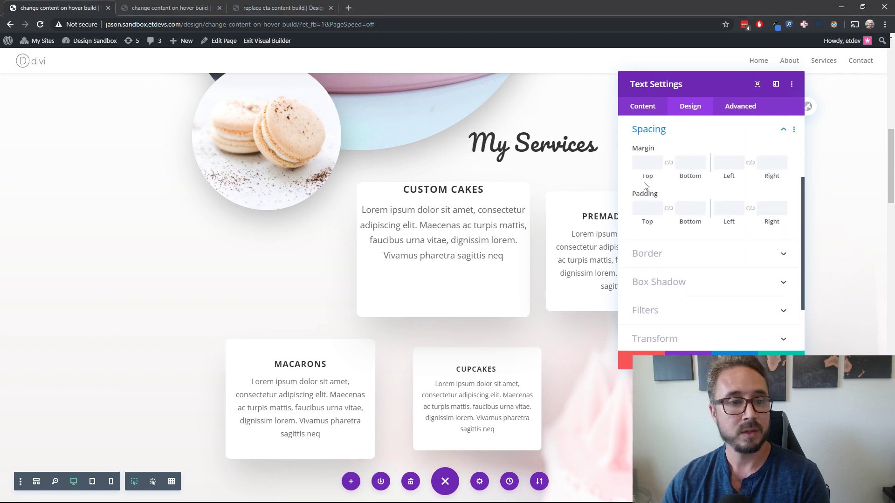
{"action": "mouse_move", "coordinate": [656, 193]}
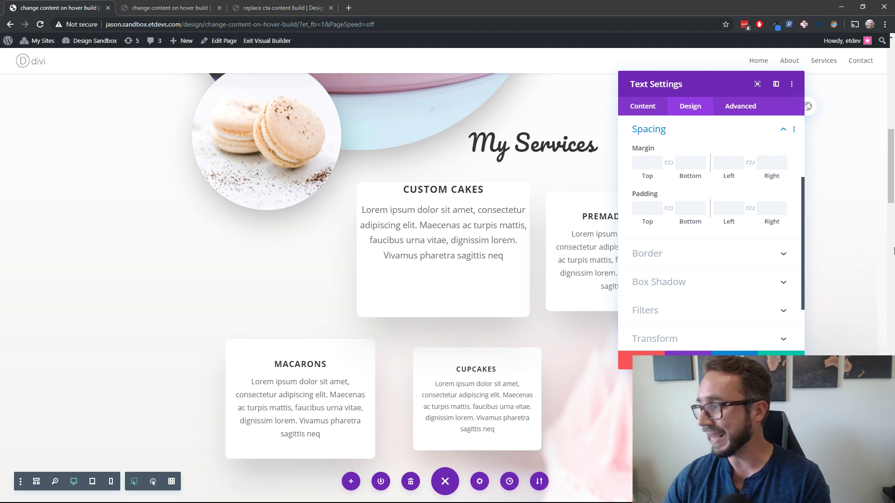
{"action": "left_click", "coordinate": [645, 207]}
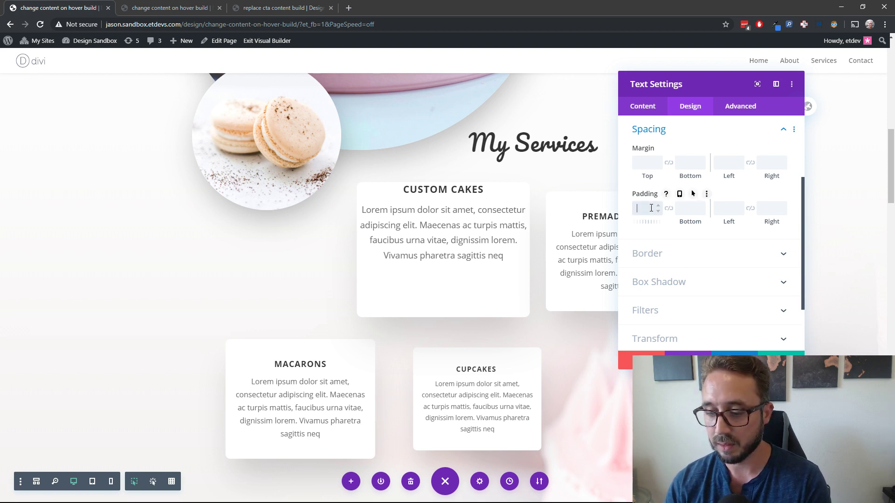
{"action": "type", "text": "30px"}
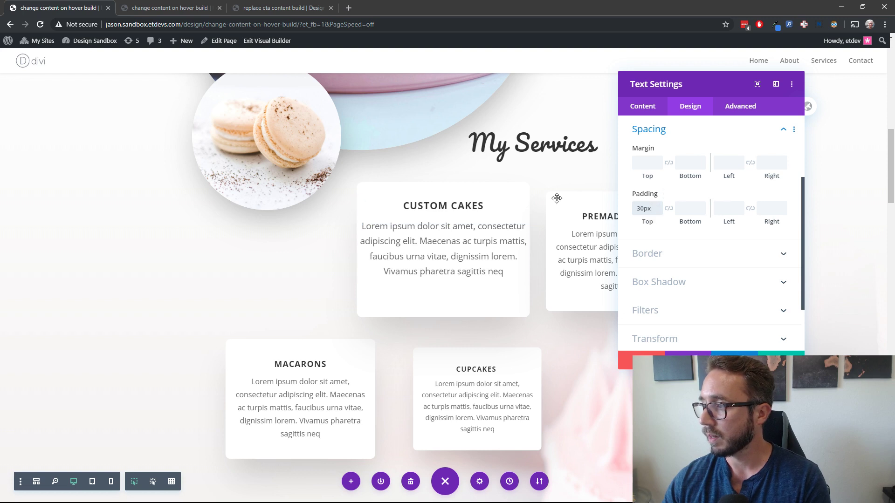
{"action": "left_click", "coordinate": [687, 207]}
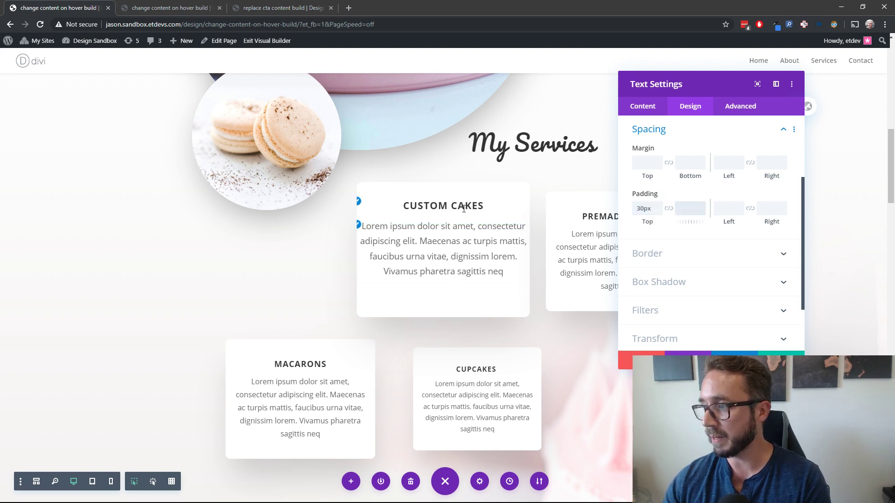
{"action": "left_click", "coordinate": [727, 210]}
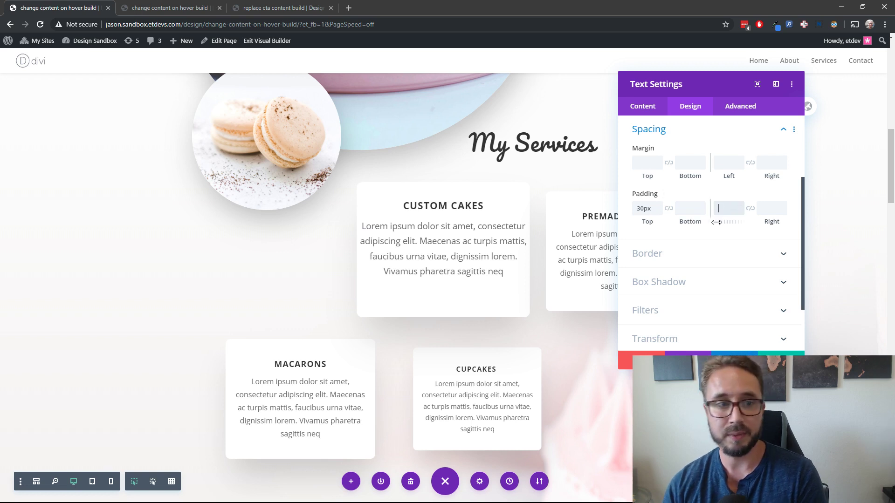
{"action": "type", "text": "30px"}
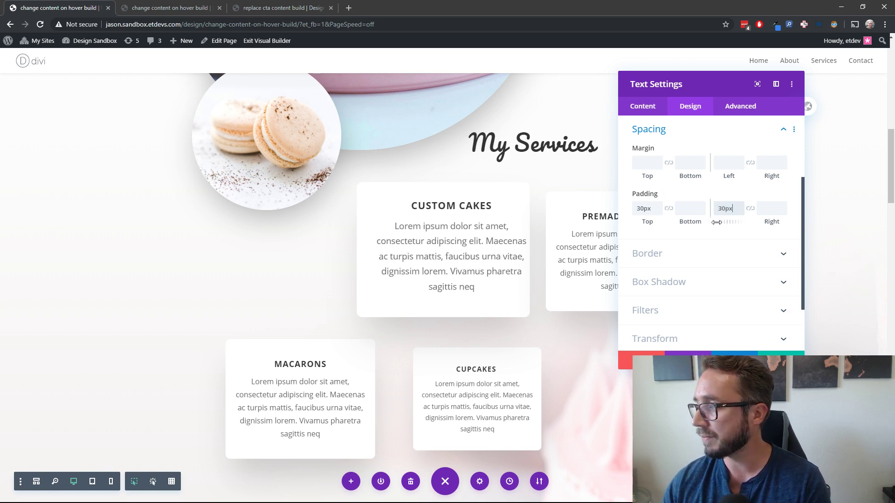
{"action": "left_click", "coordinate": [750, 209]}
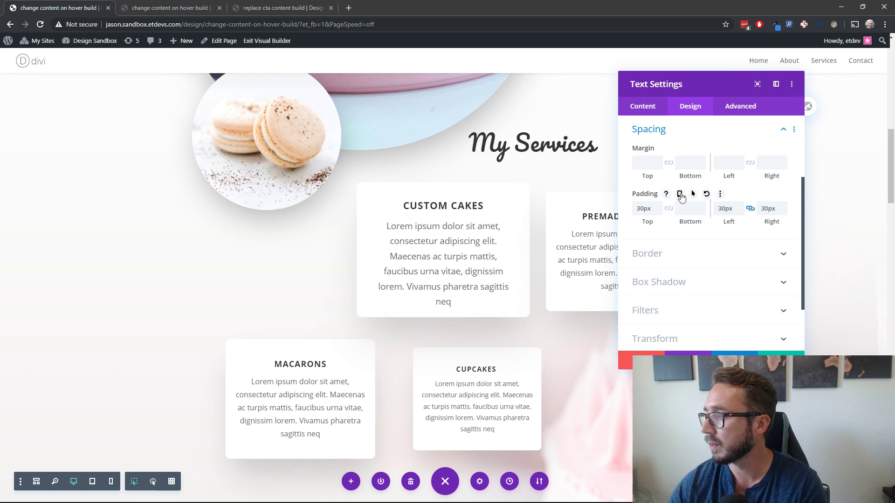
- Enable a hover state for the text module's padding and set the hover top padding to 90px
{"action": "left_click", "coordinate": [693, 195]}
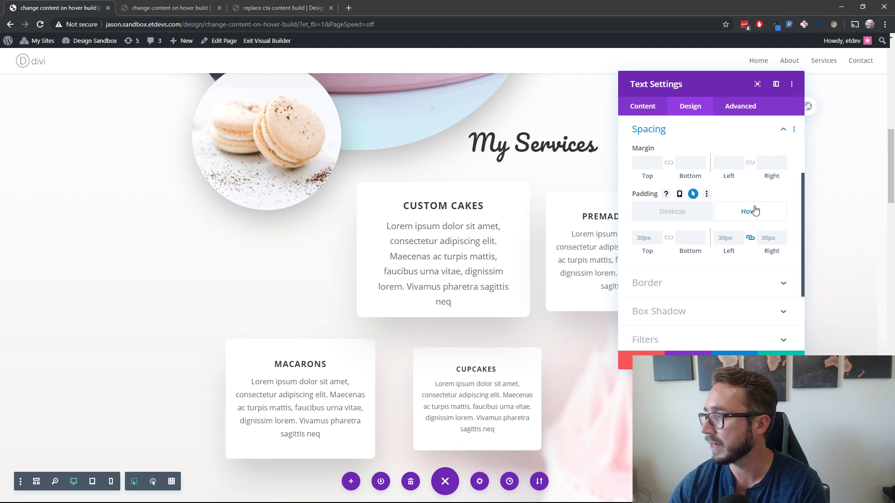
{"action": "left_click", "coordinate": [669, 212]}
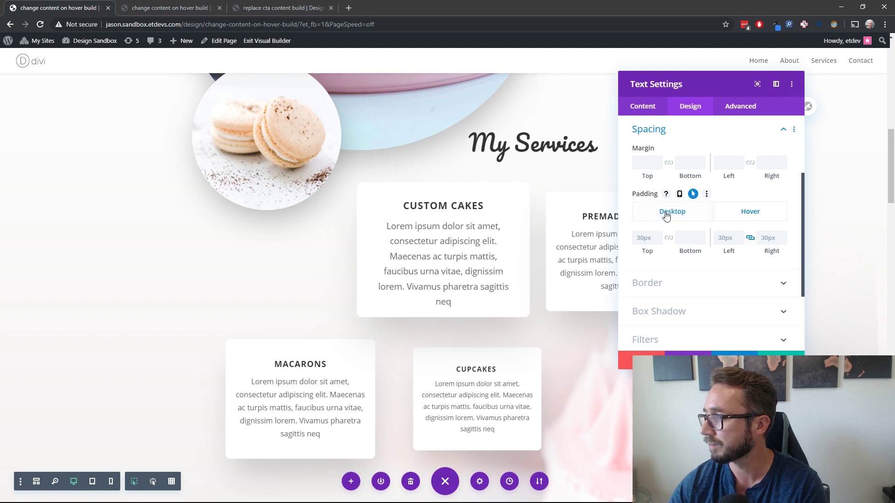
{"action": "left_click", "coordinate": [753, 211]}
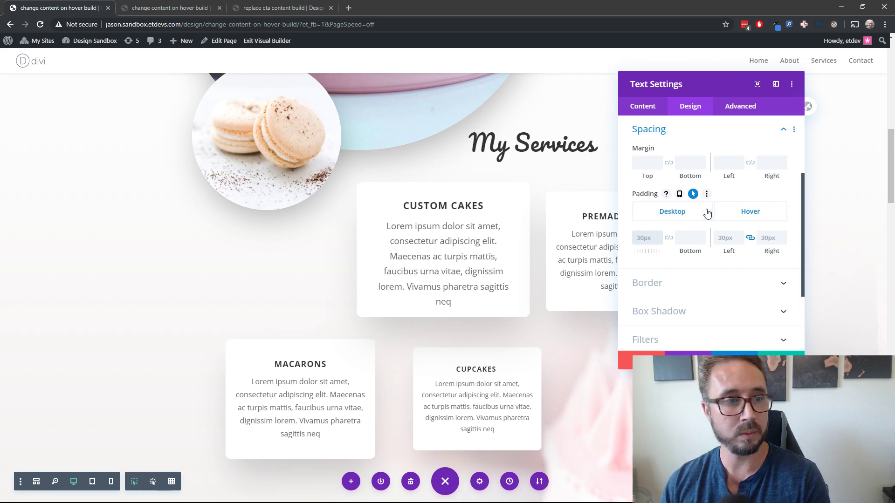
{"action": "type", "text": "90px"}
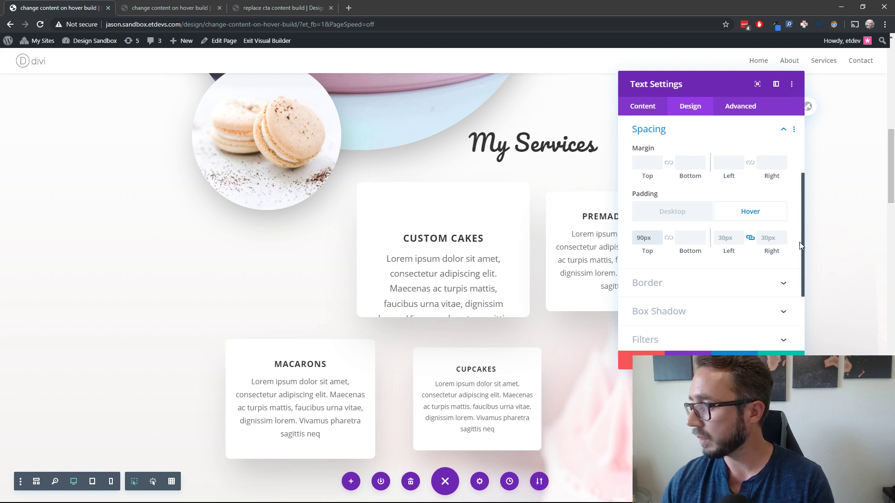
- Set the link text color of the Custom Cakes text module to white, #ffffff
{"action": "left_click", "coordinate": [701, 134]}
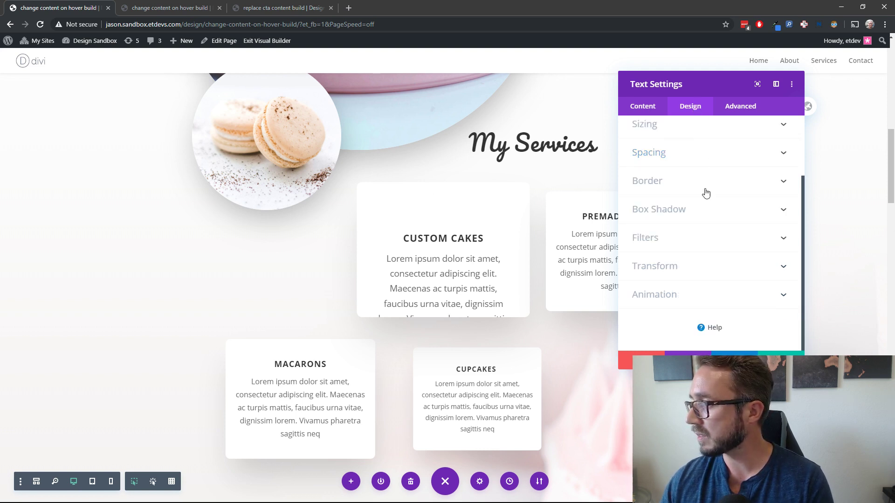
{"action": "scroll", "coordinate": [705, 202], "scroll_direction": "up", "scroll_amount": 3}
{"action": "left_click", "coordinate": [700, 156]}
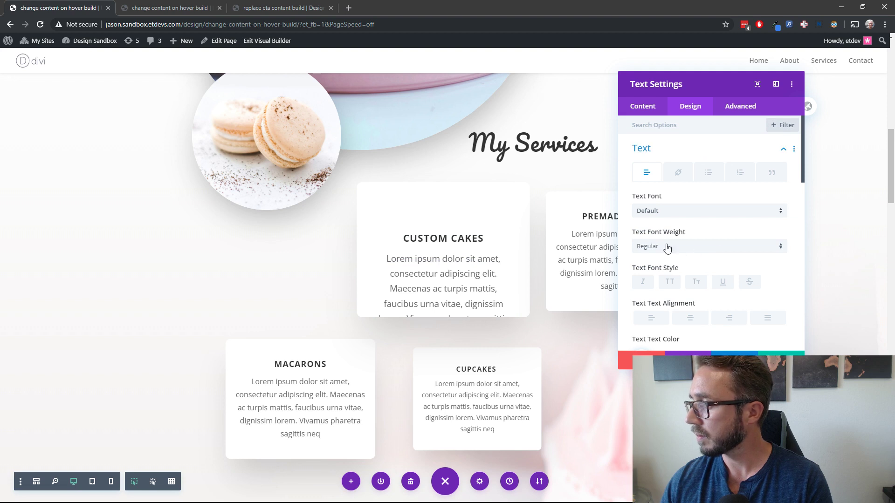
{"action": "left_click", "coordinate": [678, 173]}
{"action": "left_click", "coordinate": [668, 214]}
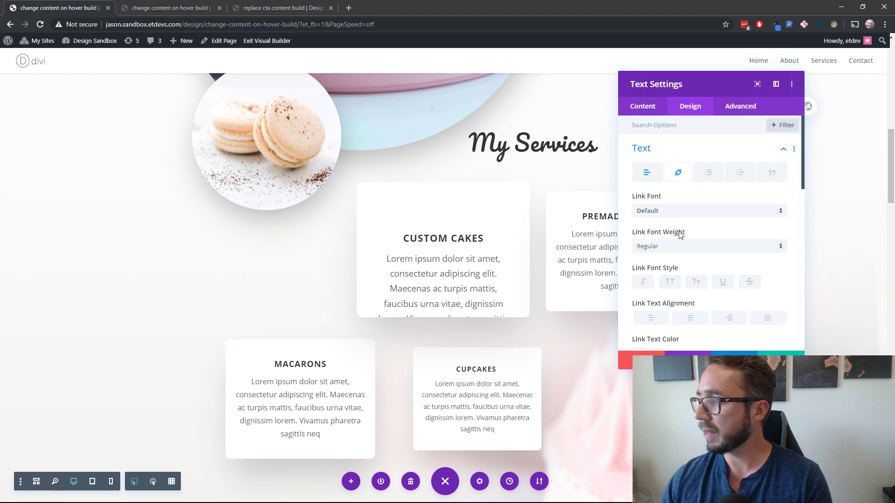
{"action": "scroll", "coordinate": [680, 247], "scroll_direction": "down", "scroll_amount": 3}
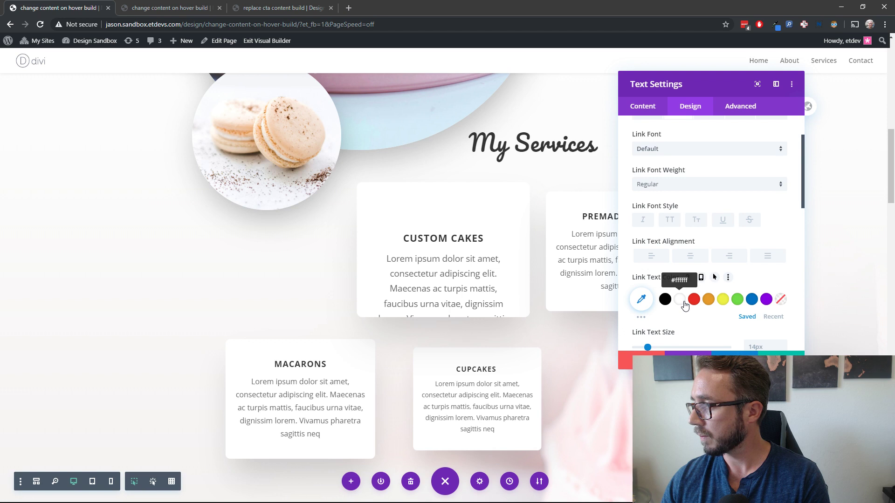
{"action": "left_click", "coordinate": [683, 303]}
{"action": "scroll", "coordinate": [672, 317], "scroll_direction": "down", "scroll_amount": 4}
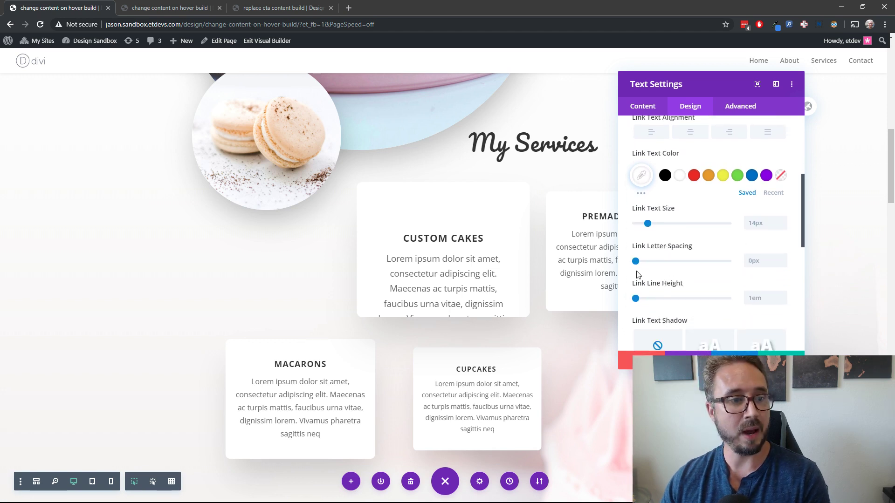
- Set the Heading 3 text color of the Custom Cakes text module to white
{"action": "scroll", "coordinate": [707, 211], "scroll_direction": "up", "scroll_amount": 5}
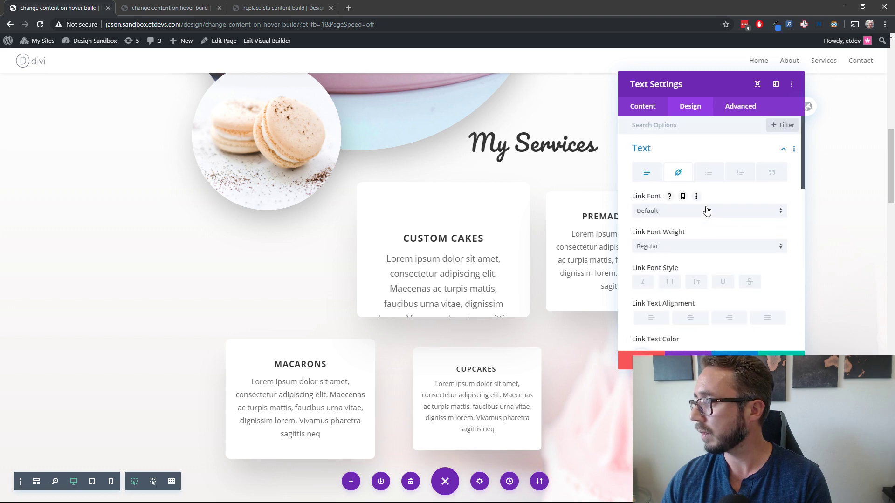
{"action": "scroll", "coordinate": [703, 215], "scroll_direction": "down", "scroll_amount": 1}
{"action": "scroll", "coordinate": [701, 219], "scroll_direction": "up", "scroll_amount": 1}
{"action": "left_click", "coordinate": [671, 149]}
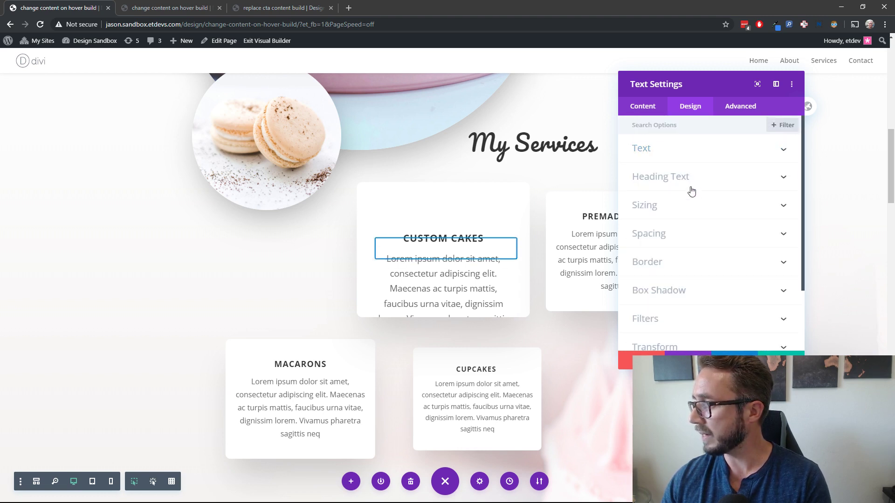
{"action": "left_click", "coordinate": [666, 176]}
{"action": "left_click", "coordinate": [695, 154]}
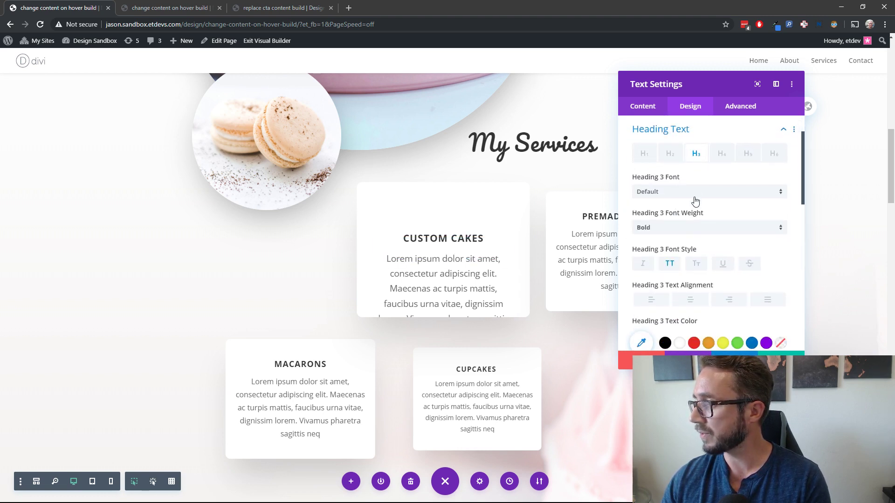
{"action": "scroll", "coordinate": [683, 228], "scroll_direction": "down", "scroll_amount": 2}
{"action": "left_click", "coordinate": [679, 250]}
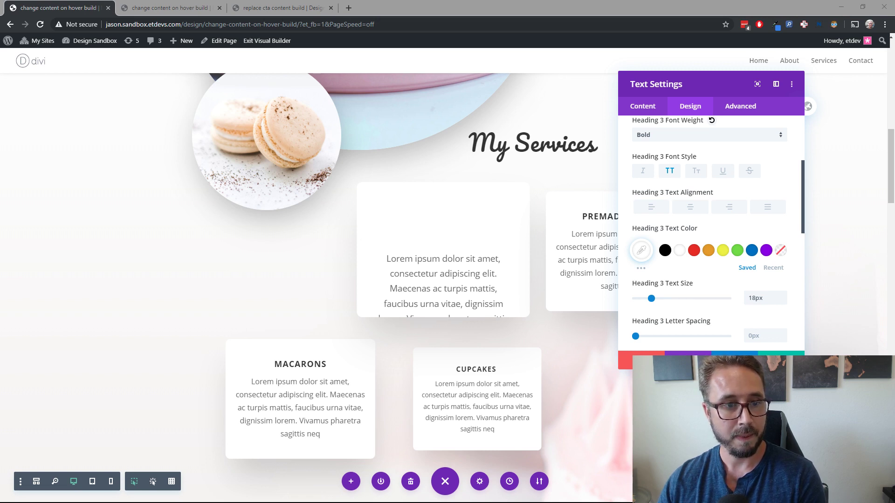
- Set the text module's transition duration to 500ms
{"action": "left_click", "coordinate": [738, 108]}
{"action": "left_click", "coordinate": [693, 236]}
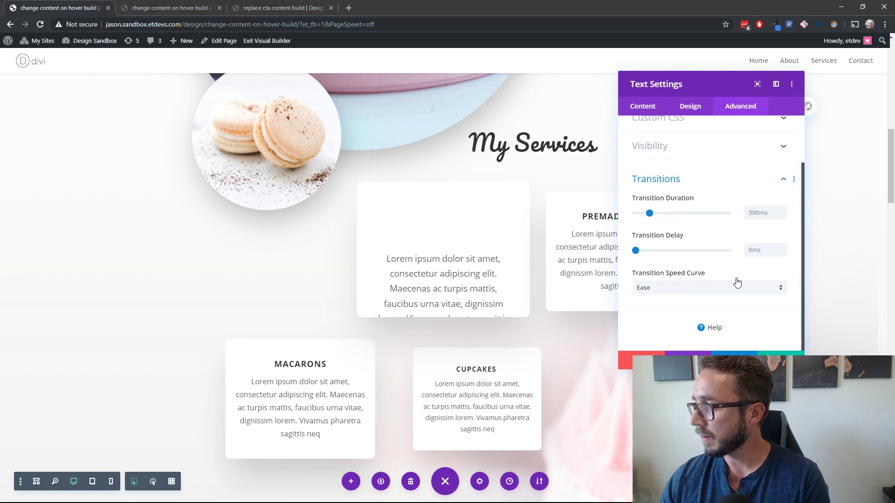
{"action": "left_click", "coordinate": [767, 217]}
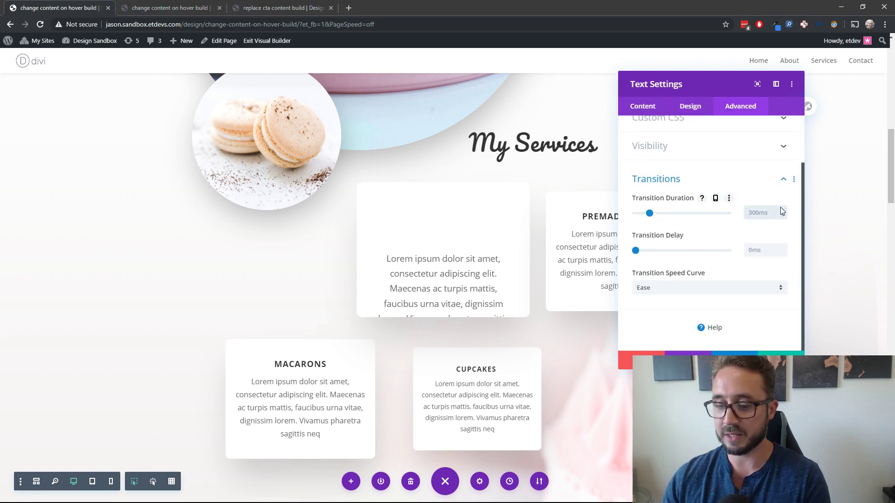
{"action": "type", "text": "500ms"}
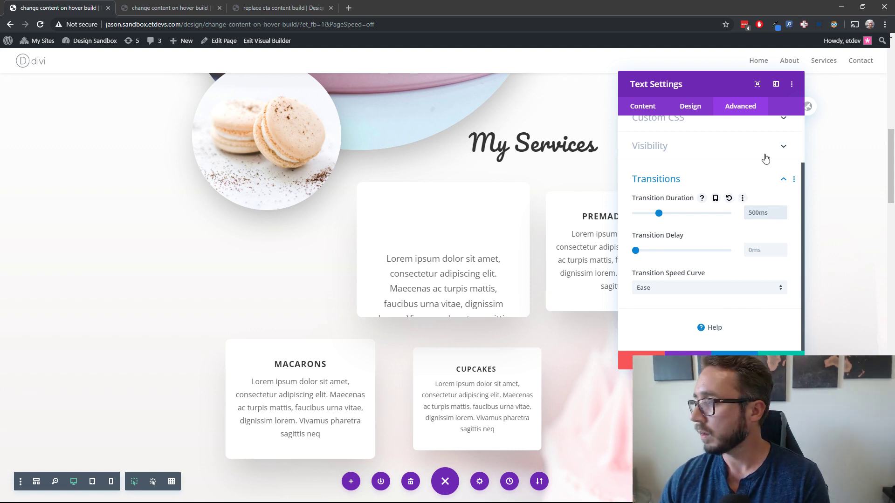
{"action": "scroll", "coordinate": [682, 150], "scroll_direction": "up", "scroll_amount": 1}
{"action": "scroll", "coordinate": [681, 151], "scroll_direction": "up", "scroll_amount": 1}
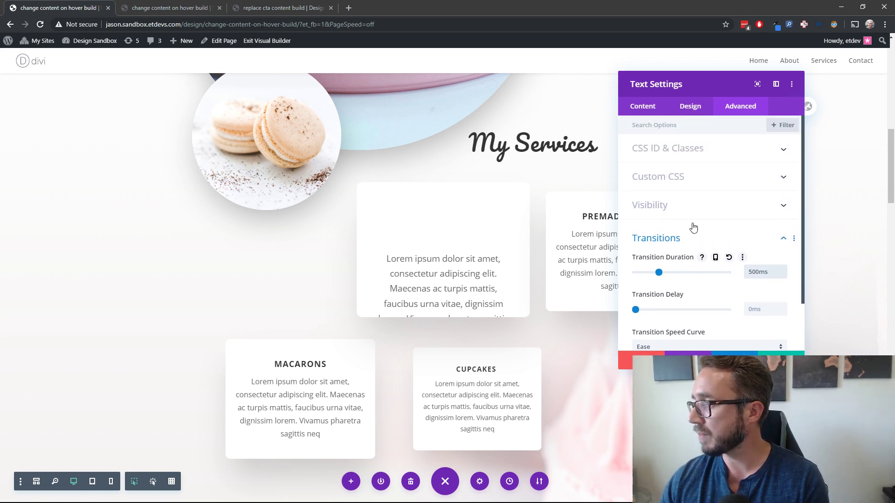
{"action": "left_click", "coordinate": [685, 238]}
- Enable a hover state for the body text, enter hover content with an h3 "Custom Cakes" and an "Order Now" link to #, and save the module
{"action": "left_click", "coordinate": [643, 108]}
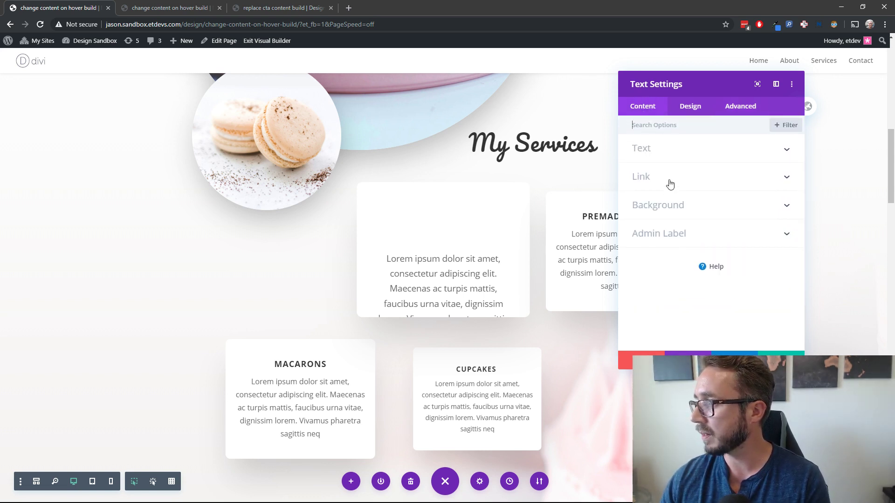
{"action": "left_click", "coordinate": [660, 148]}
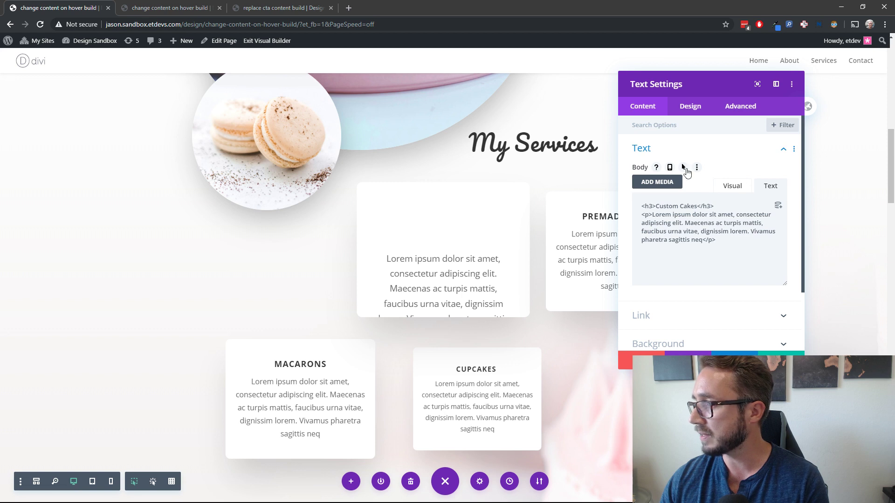
{"action": "left_click", "coordinate": [684, 168]}
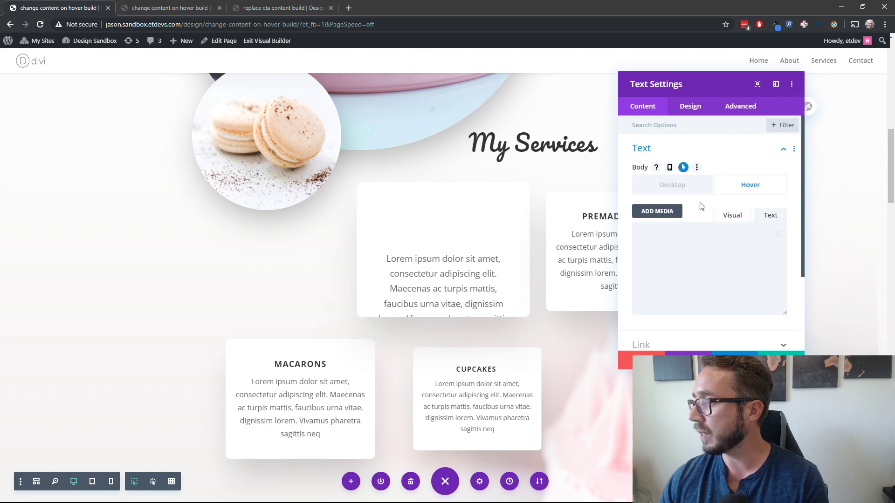
{"action": "left_click", "coordinate": [676, 188]}
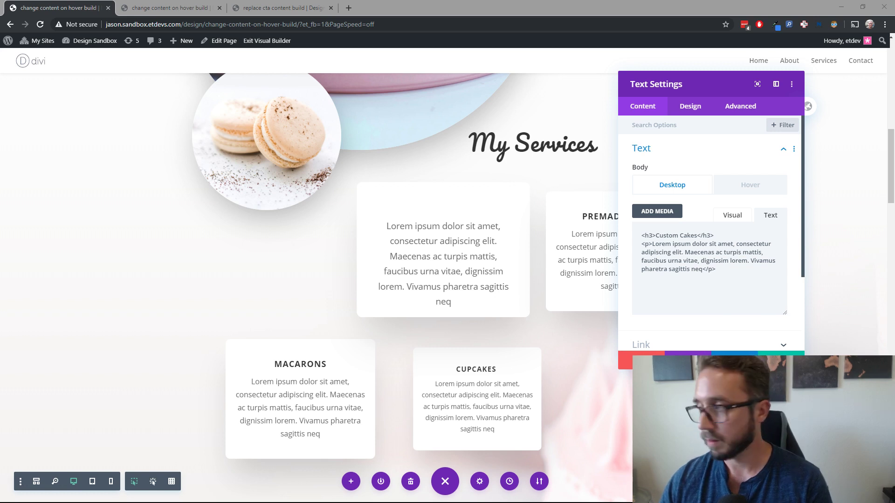
{"action": "left_click", "coordinate": [681, 244]}
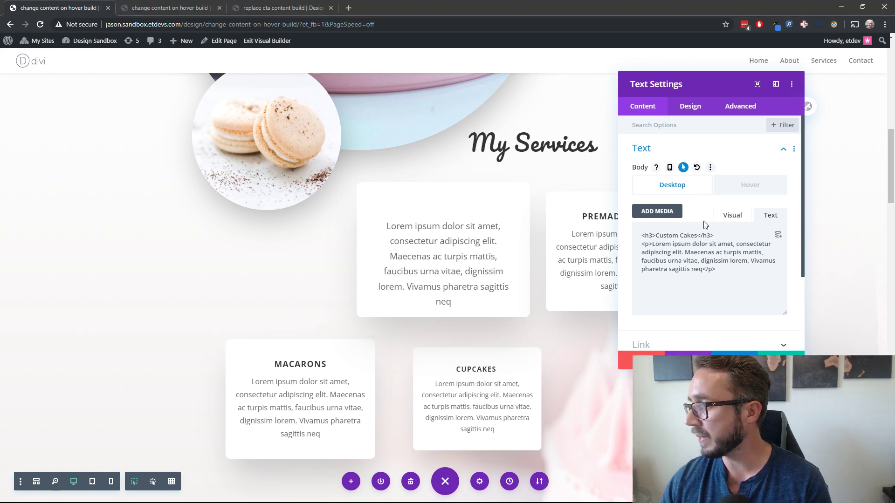
{"action": "left_click", "coordinate": [773, 190]}
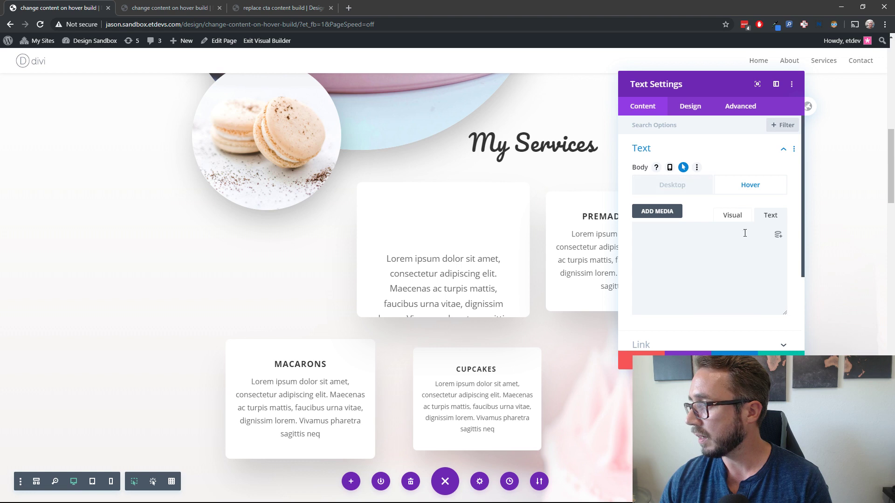
{"action": "type", "text": "<h3>Custom Cakes</h3> <a href=\"#\">Order Now</a>"}
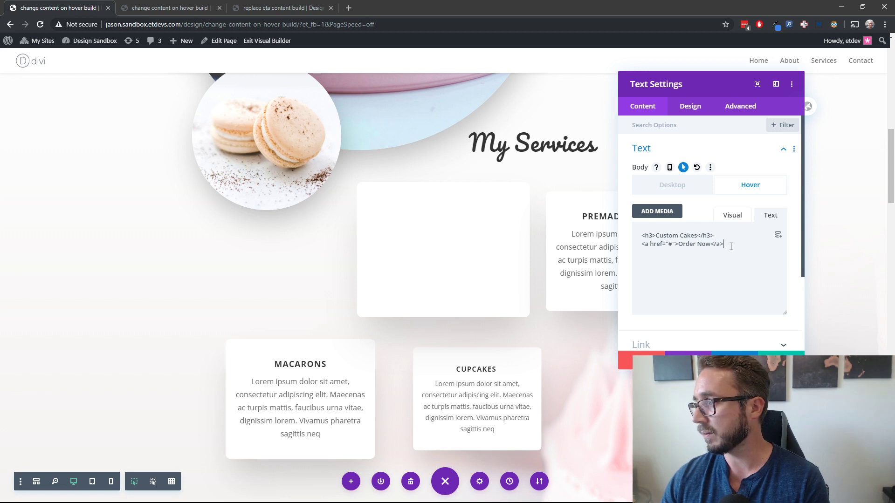
{"action": "left_click_drag", "start_coordinate": [731, 246], "coordinate": [638, 248]}
{"action": "left_click", "coordinate": [727, 275]}
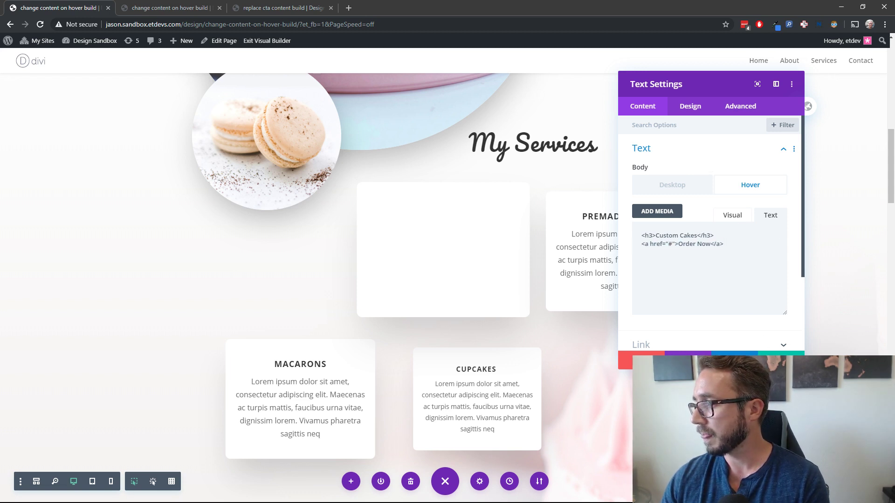
{"action": "left_click", "coordinate": [781, 362]}
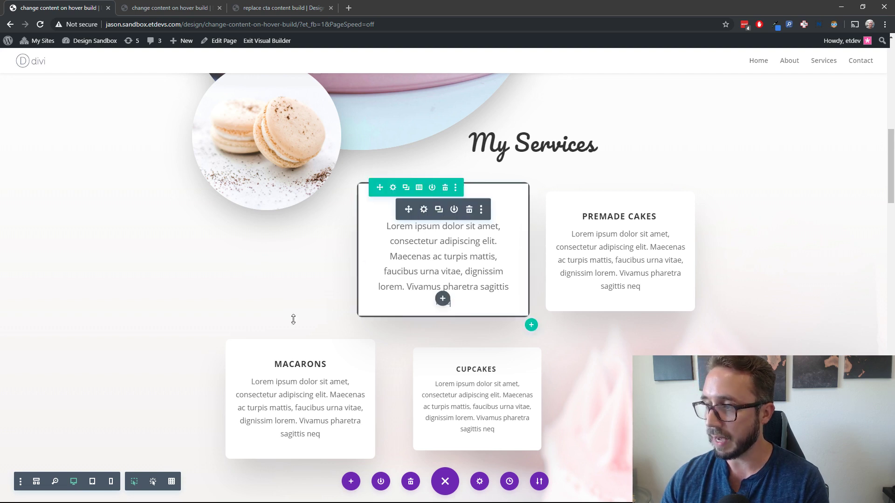
- Enable a hover state for the module's Heading 3 text color, reset the desktop color to default and set the hover color to white
{"action": "left_click", "coordinate": [423, 211]}
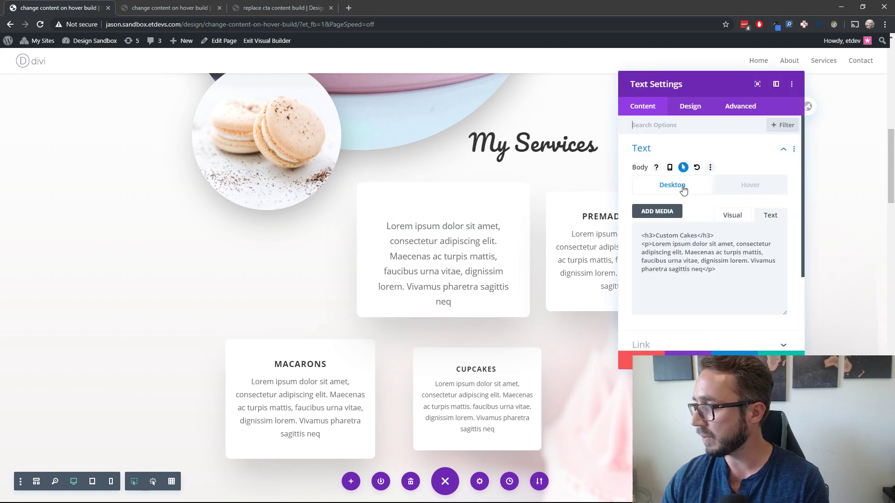
{"action": "left_click", "coordinate": [697, 114]}
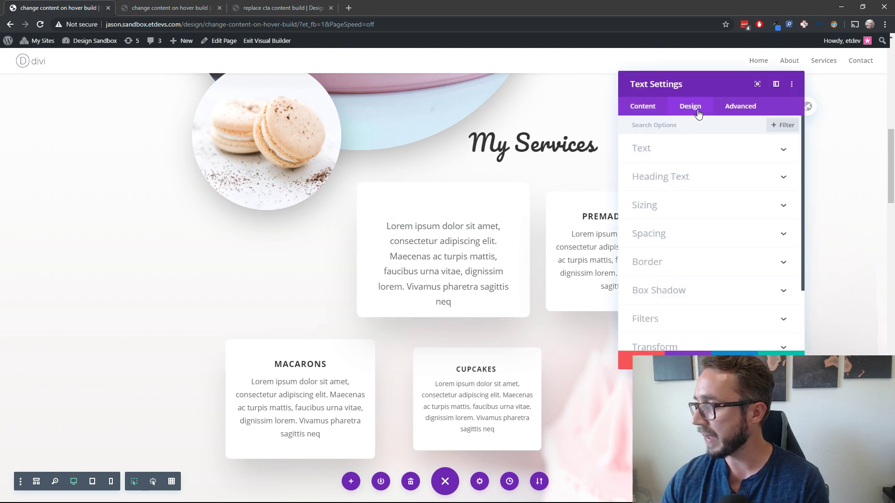
{"action": "left_click", "coordinate": [709, 182]}
{"action": "left_click", "coordinate": [695, 153]}
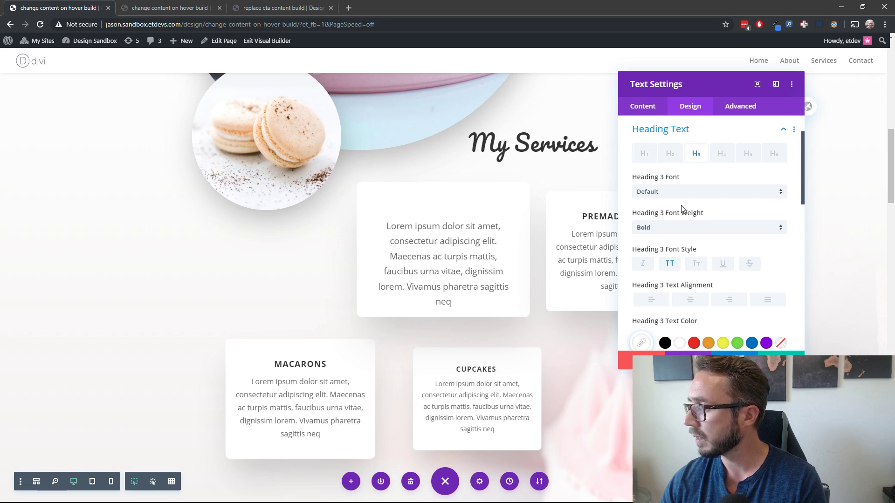
{"action": "scroll", "coordinate": [685, 209], "scroll_direction": "down", "scroll_amount": 4}
{"action": "scroll", "coordinate": [673, 195], "scroll_direction": "up", "scroll_amount": 1}
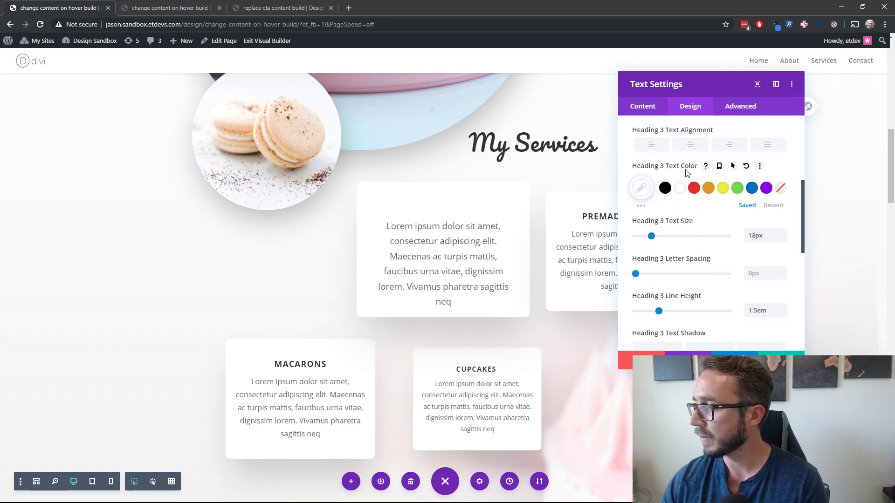
{"action": "left_click", "coordinate": [733, 166]}
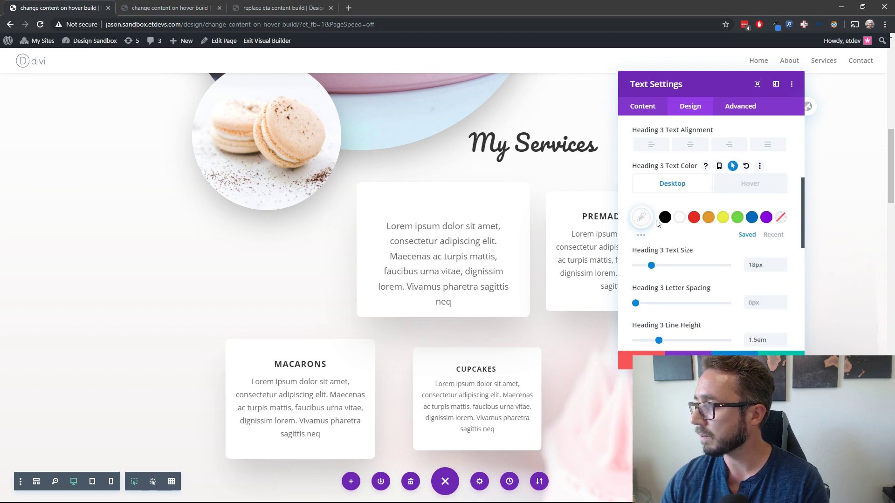
{"action": "left_click", "coordinate": [746, 167]}
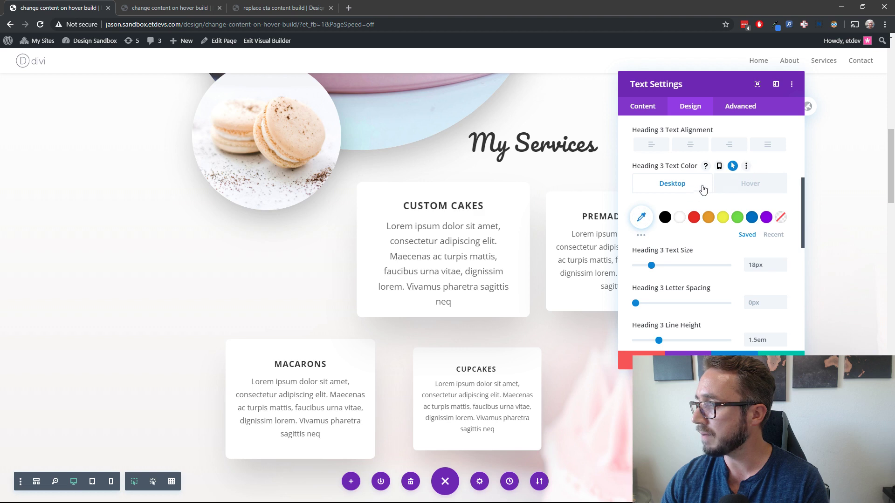
{"action": "left_click", "coordinate": [752, 185]}
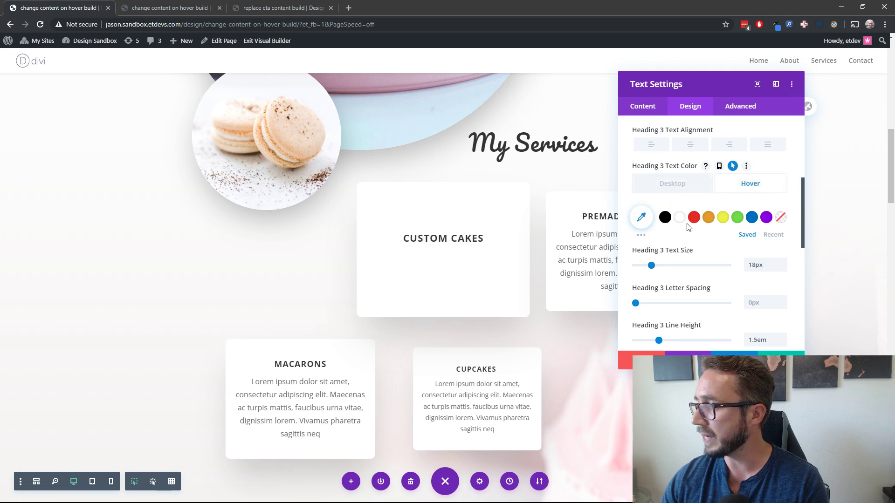
{"action": "left_click", "coordinate": [681, 219]}
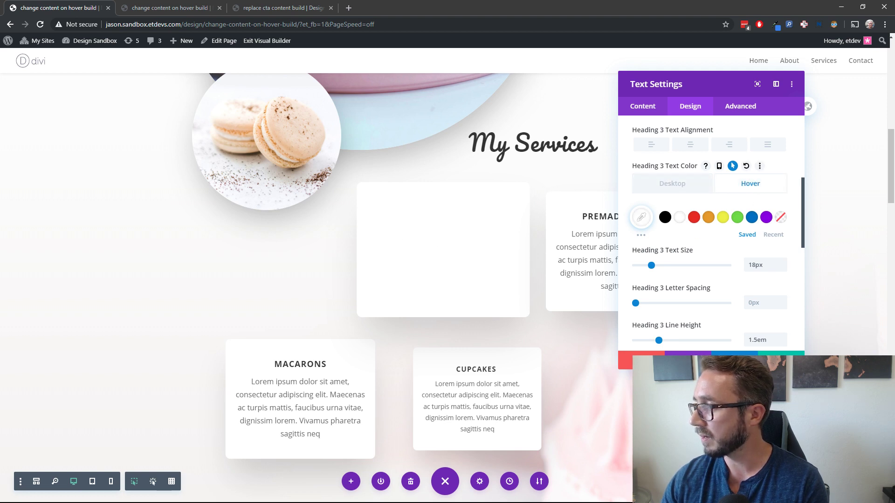
- Reset the Custom Cakes text module's link text color to its default
{"action": "scroll", "coordinate": [737, 270], "scroll_direction": "up", "scroll_amount": 5}
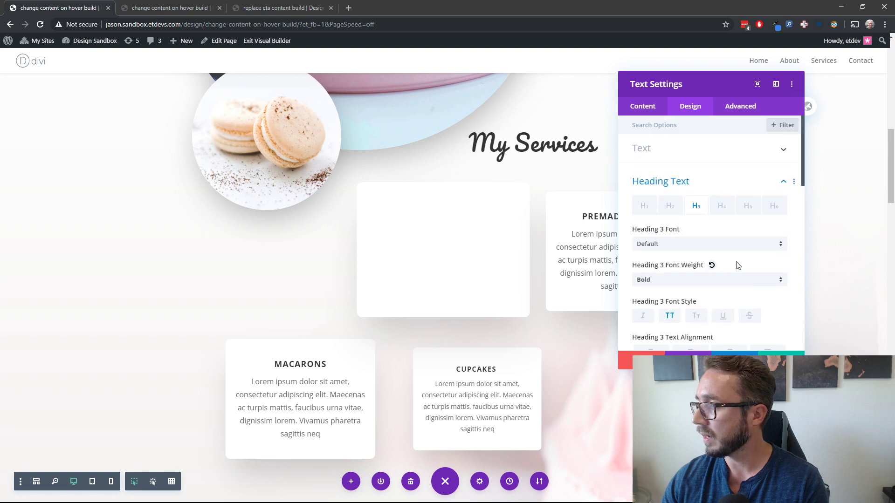
{"action": "left_click", "coordinate": [713, 183]}
{"action": "left_click", "coordinate": [675, 147]}
{"action": "left_click", "coordinate": [678, 173]}
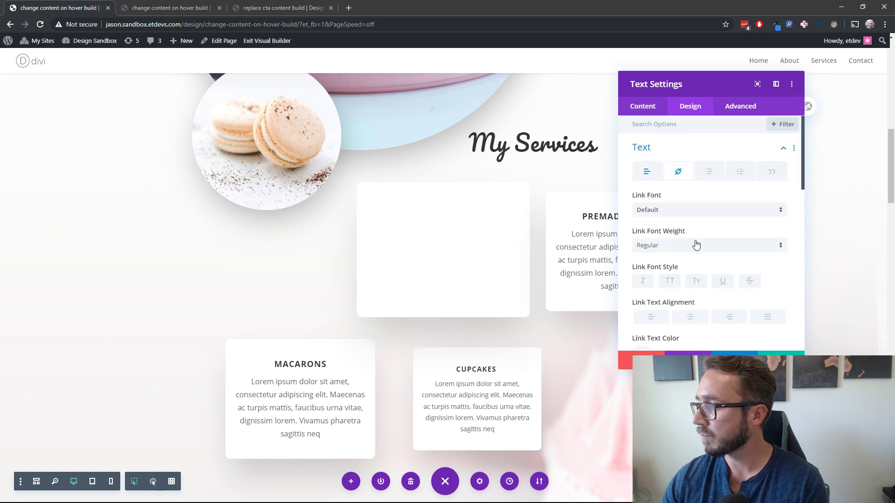
{"action": "scroll", "coordinate": [695, 240], "scroll_direction": "down", "scroll_amount": 3}
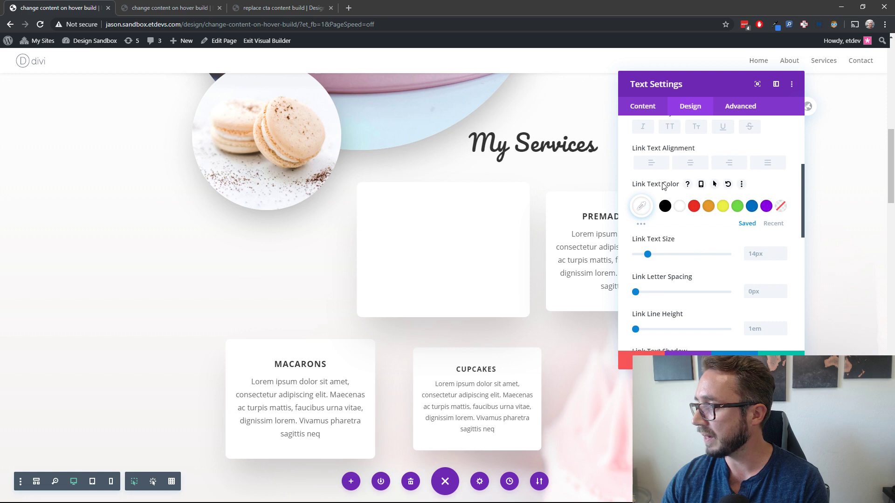
{"action": "left_click", "coordinate": [727, 186]}
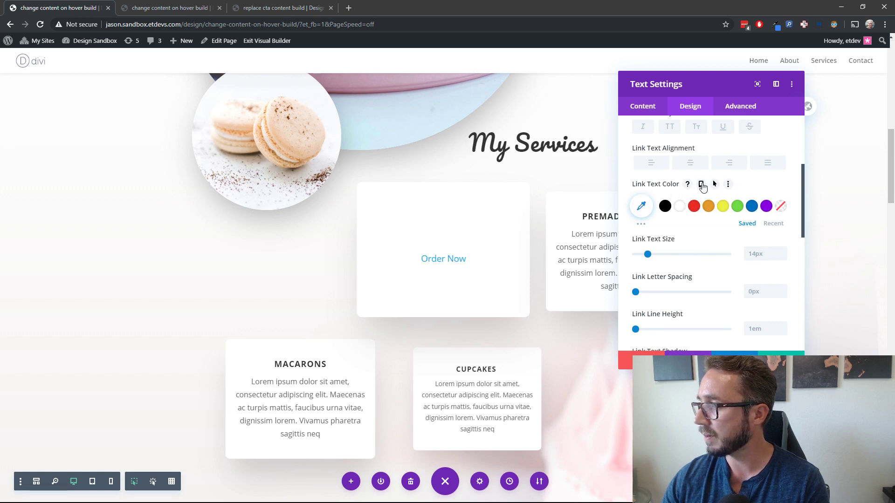
- Enable a hover state for the link text color, set the hover color to white and save the module
{"action": "left_click", "coordinate": [701, 185]}
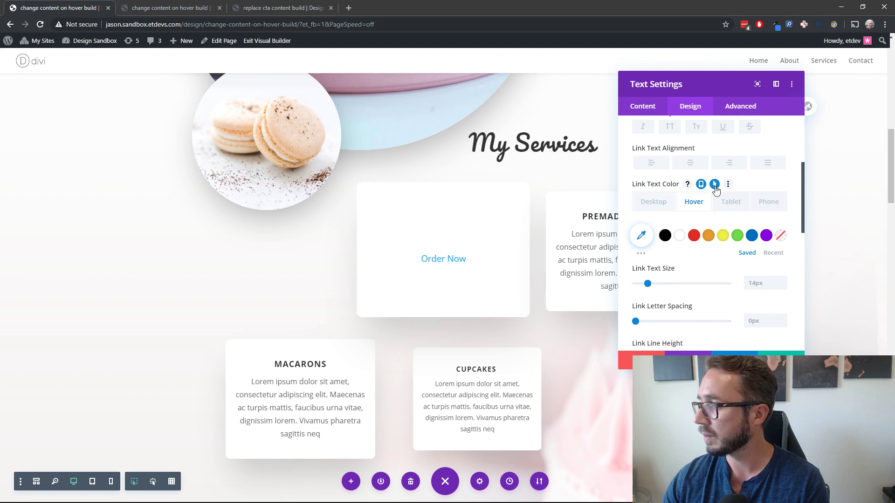
{"action": "left_click", "coordinate": [715, 185]}
{"action": "left_click", "coordinate": [716, 185]}
{"action": "left_click", "coordinate": [716, 185]}
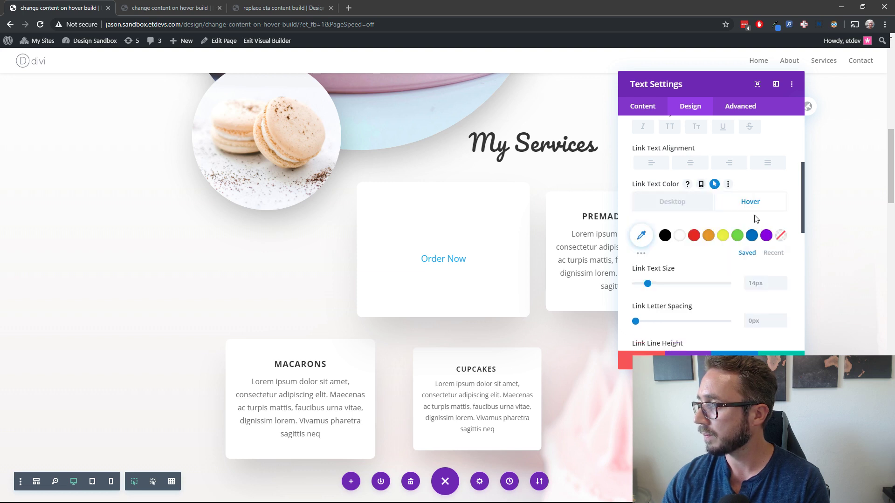
{"action": "left_click", "coordinate": [679, 235]}
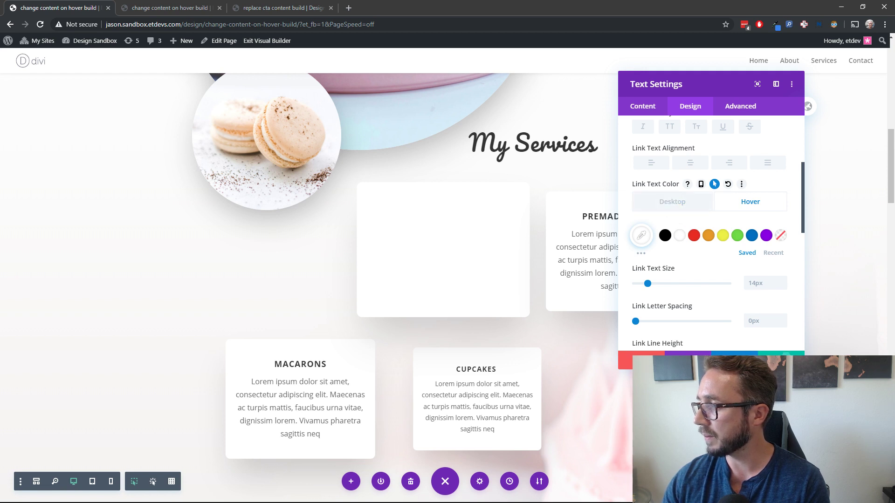
{"action": "left_click", "coordinate": [781, 353]}
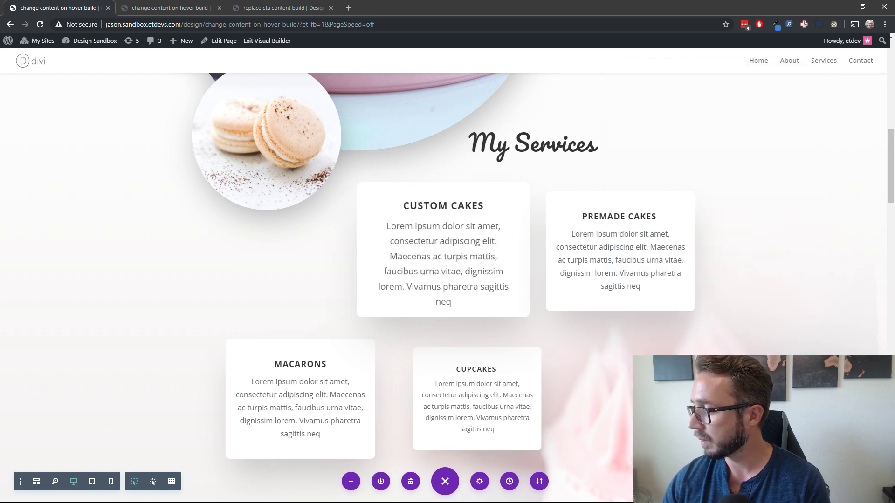
- Reload the live page and test the Custom Cakes box's hover content and its Order Now link
{"action": "left_click", "coordinate": [146, 8]}
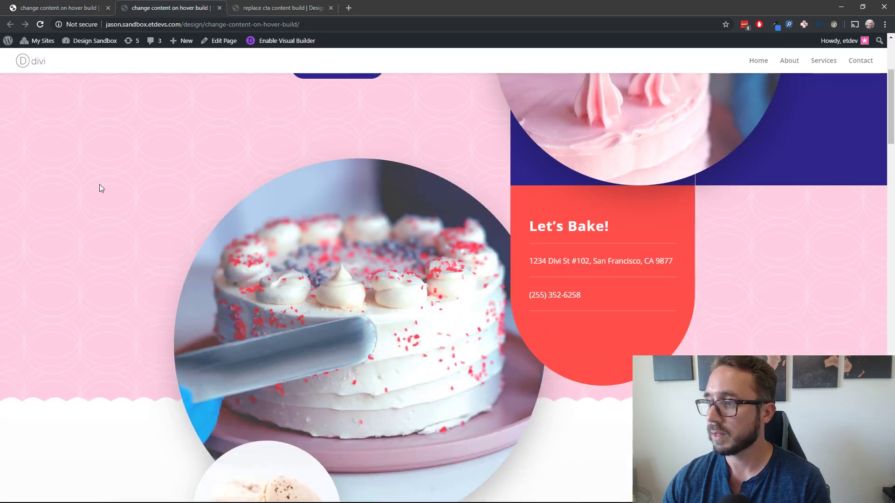
{"action": "scroll", "coordinate": [140, 283], "scroll_direction": "up", "scroll_amount": 4}
{"action": "scroll", "coordinate": [141, 283], "scroll_direction": "down", "scroll_amount": 12}
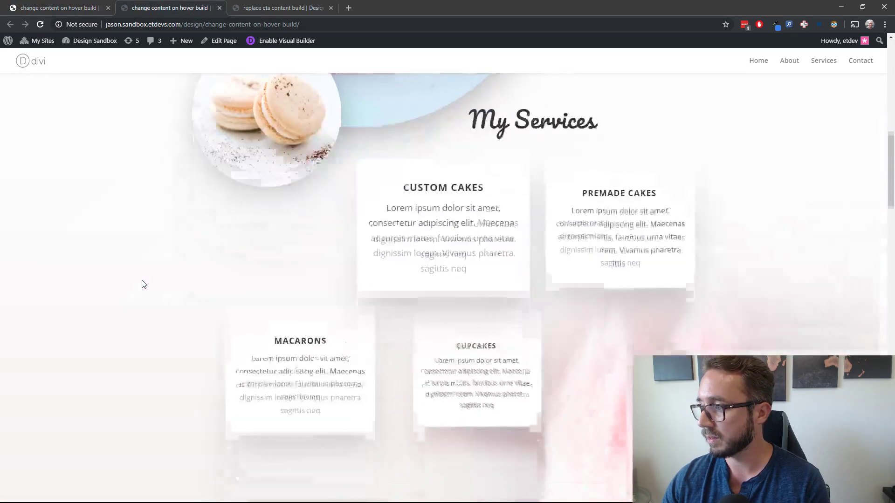
{"action": "scroll", "coordinate": [144, 285], "scroll_direction": "up", "scroll_amount": 1}
{"action": "key", "text": "F5"}
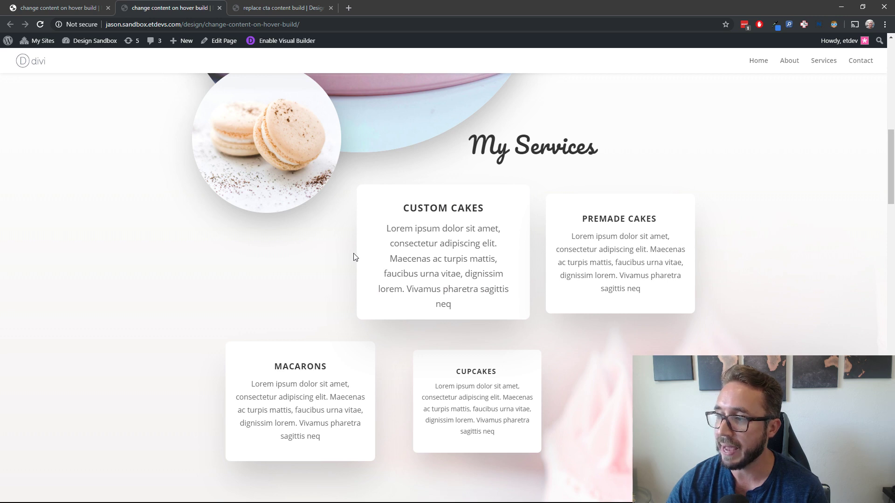
{"action": "mouse_move", "coordinate": [368, 259]}
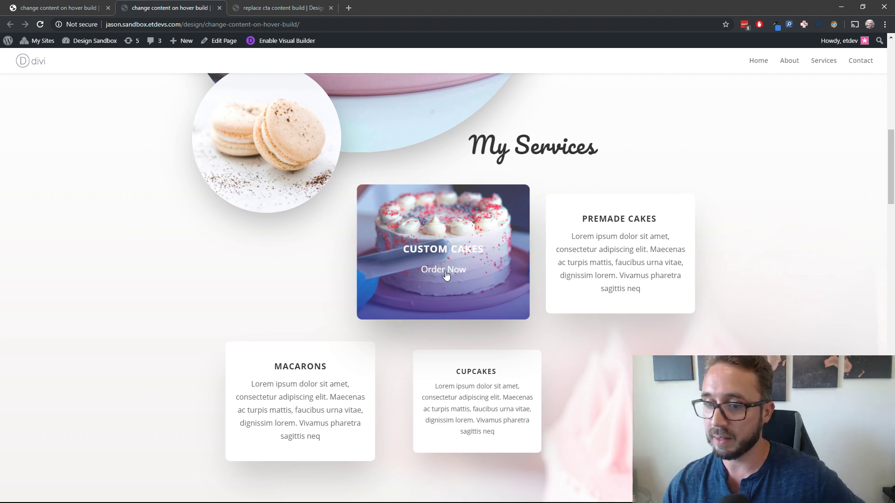
{"action": "left_click", "coordinate": [391, 265]}
{"action": "scroll", "coordinate": [240, 272], "scroll_direction": "down", "scroll_amount": 15}
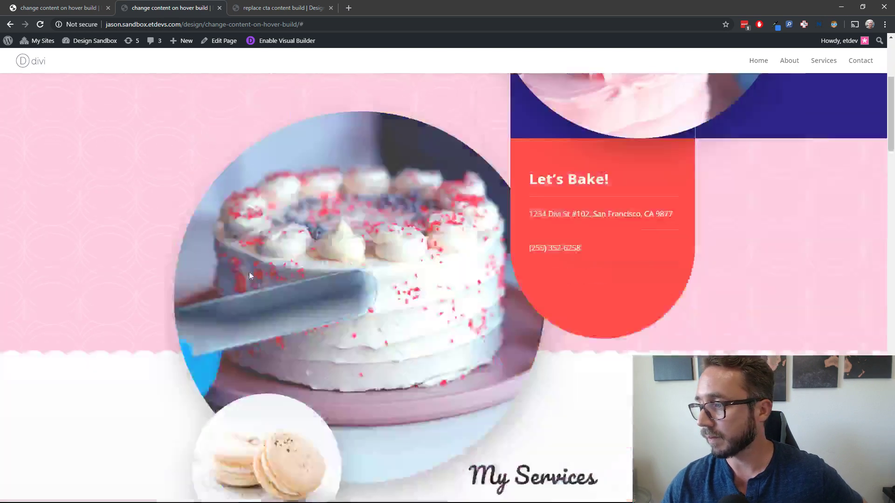
{"action": "scroll", "coordinate": [249, 273], "scroll_direction": "up", "scroll_amount": 4}
{"action": "scroll", "coordinate": [249, 272], "scroll_direction": "down", "scroll_amount": 3}
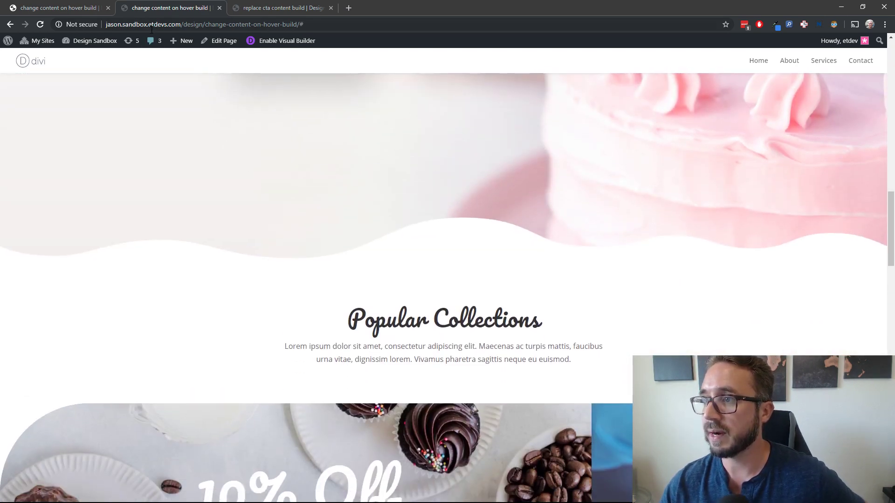
- Return to the visual builder and add a Call To Action module below the Shop Now button in the 10% Off column
{"action": "left_click", "coordinate": [52, 8]}
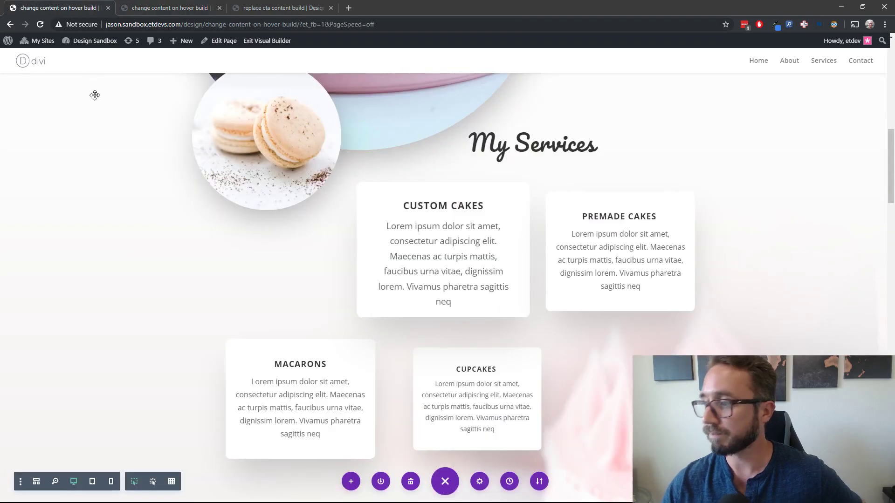
{"action": "scroll", "coordinate": [128, 241], "scroll_direction": "down", "scroll_amount": 5}
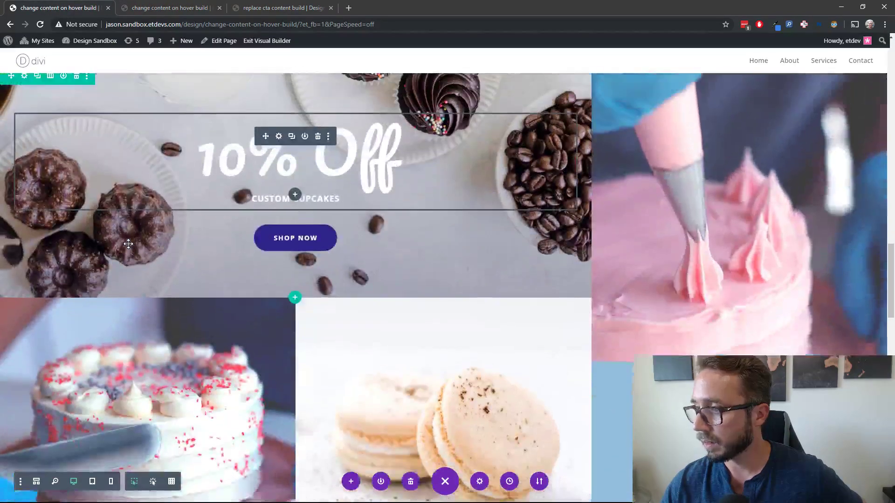
{"action": "scroll", "coordinate": [250, 211], "scroll_direction": "up", "scroll_amount": 2}
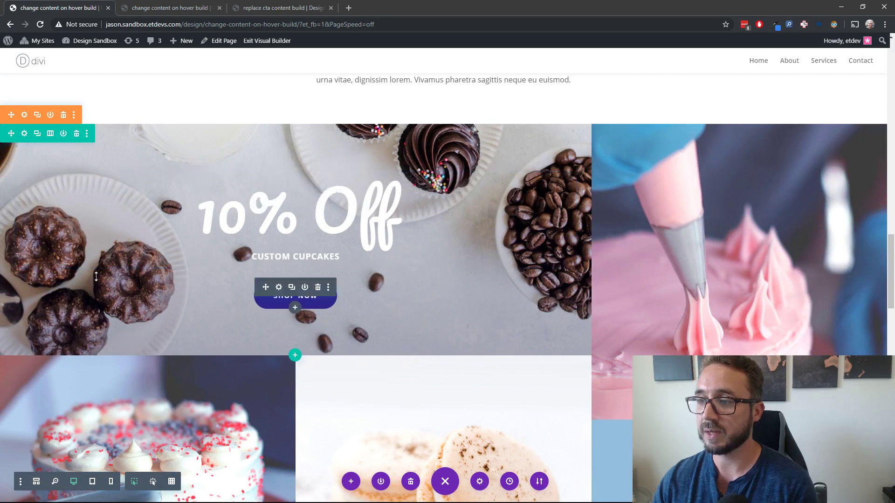
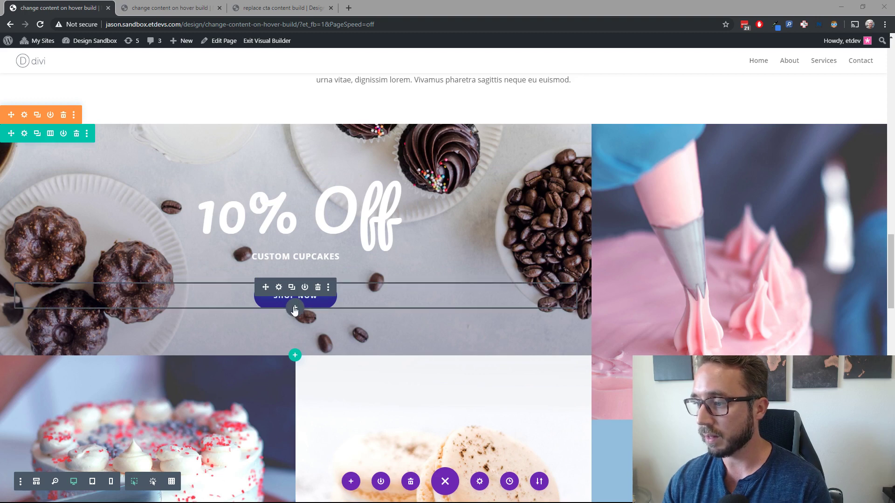
{"action": "left_click", "coordinate": [295, 309]}
{"action": "type", "text": "ca"}
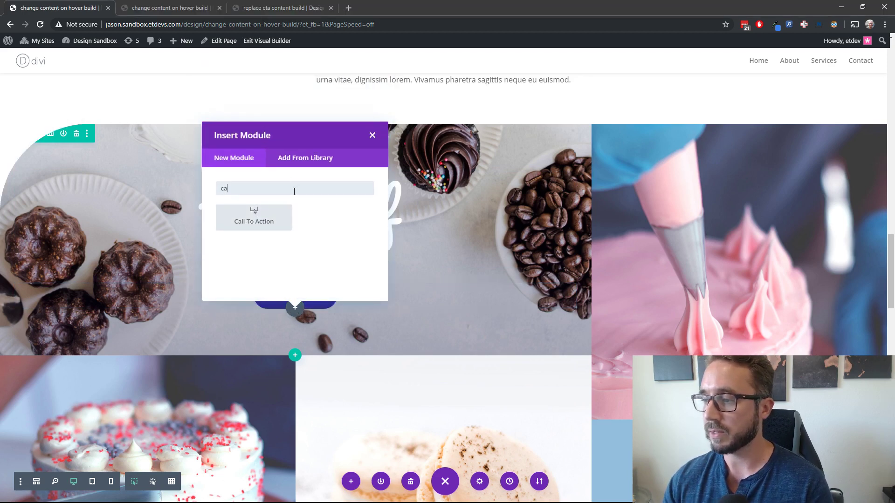
{"action": "left_click", "coordinate": [275, 223]}
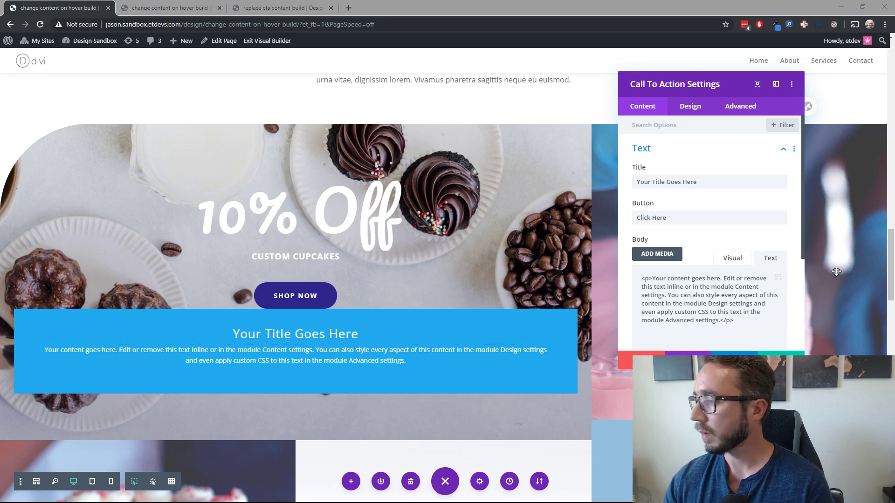
- Enable a hover state for the call to action's title, entering "Special Offer" for desktop and "10% Off" for hover
{"action": "left_click", "coordinate": [712, 180]}
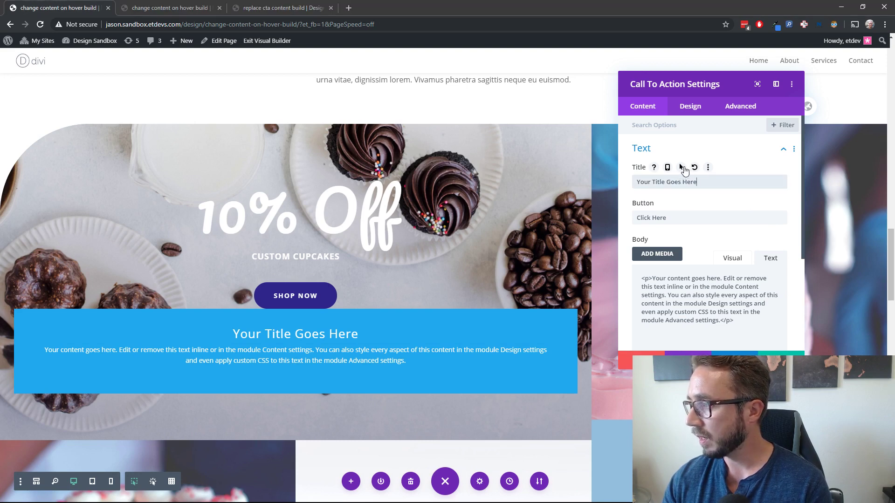
{"action": "left_click", "coordinate": [682, 168]}
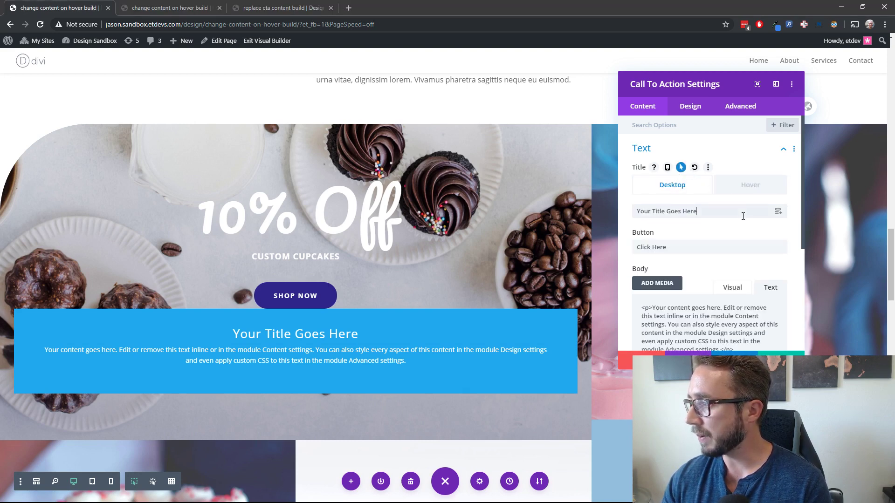
{"action": "left_click_drag", "start_coordinate": [727, 212], "coordinate": [598, 215]}
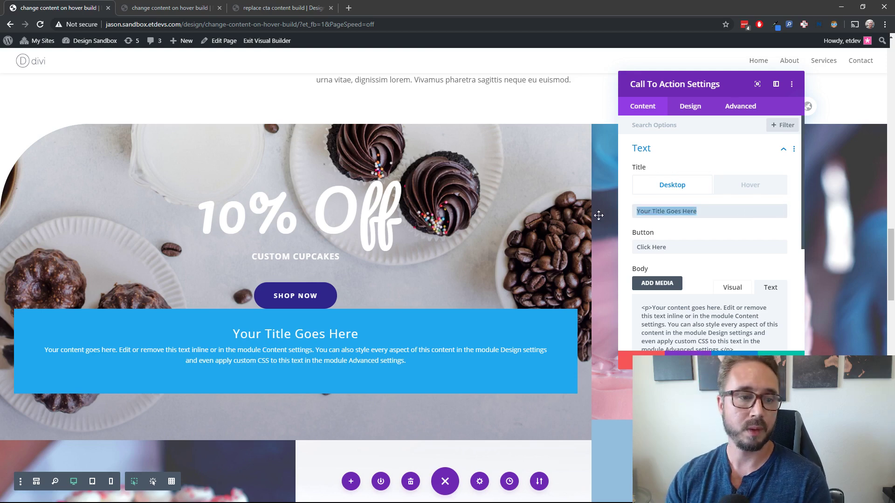
{"action": "type", "text": "Speci"}
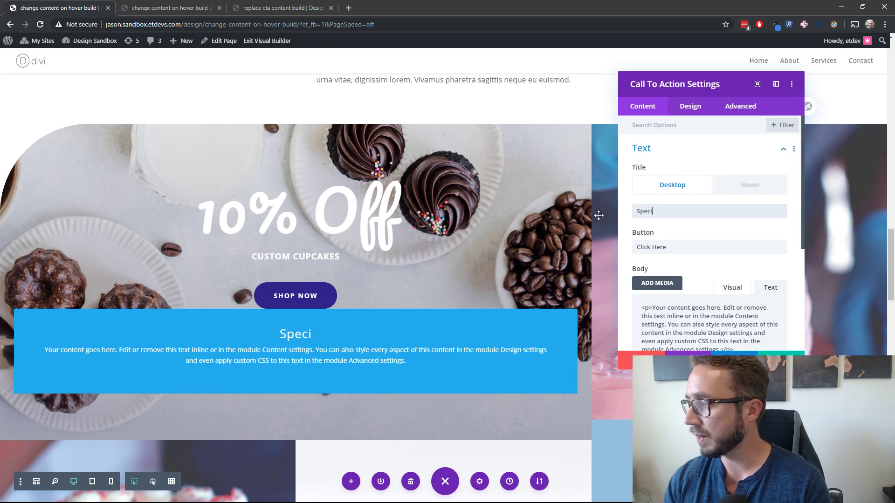
{"action": "type", "text": "al Offer"}
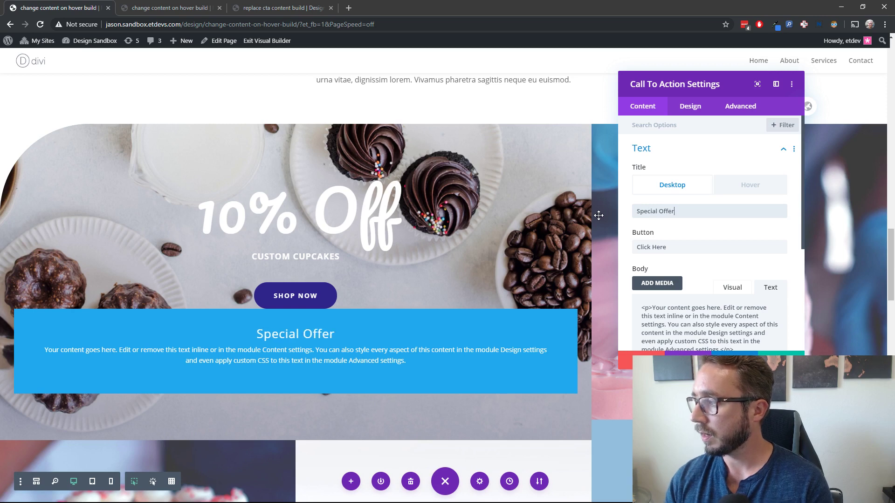
{"action": "left_click", "coordinate": [739, 185]}
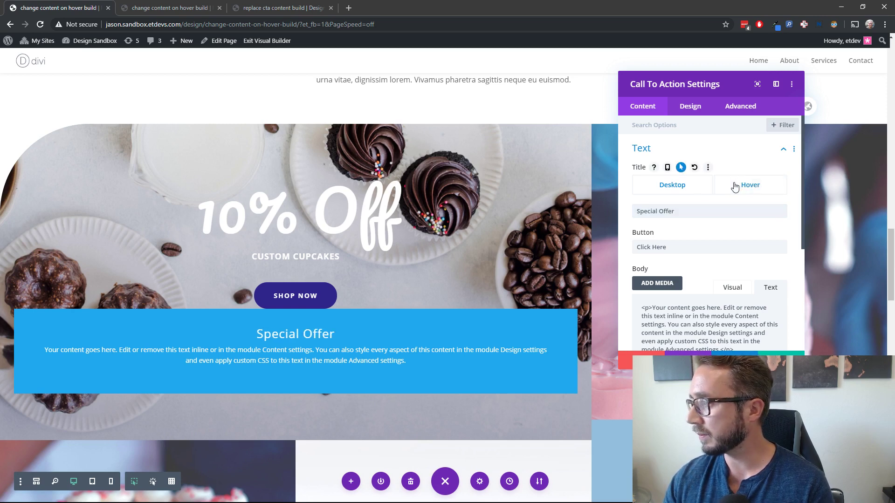
{"action": "left_click", "coordinate": [674, 212]}
{"action": "type", "text": "10"}
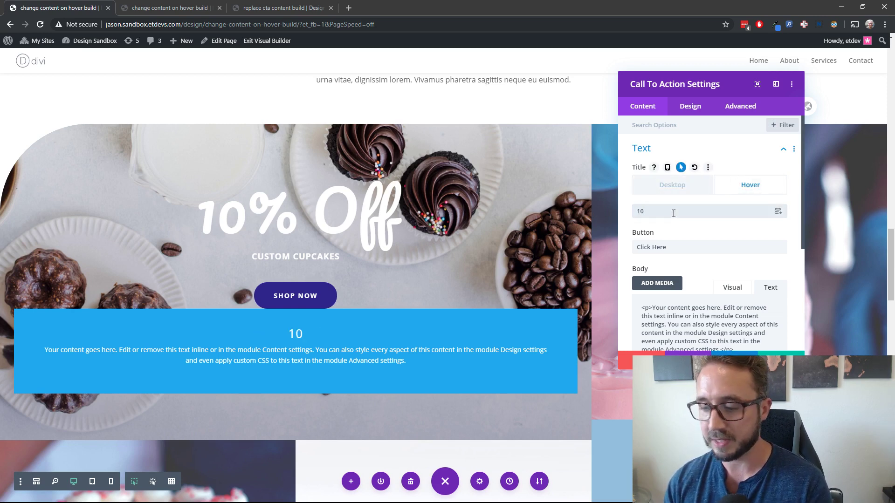
{"action": "type", "text": "% Off"}
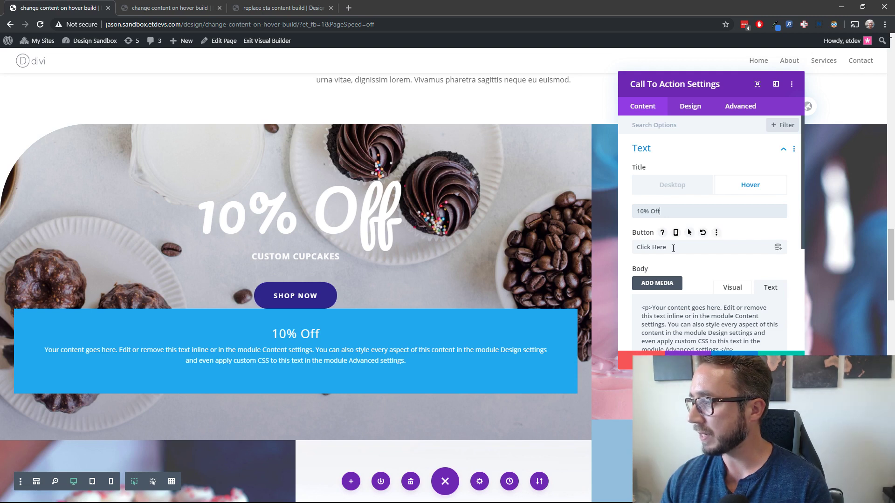
- Set the call to action's button link URL to #
{"action": "scroll", "coordinate": [685, 245], "scroll_direction": "down", "scroll_amount": 5}
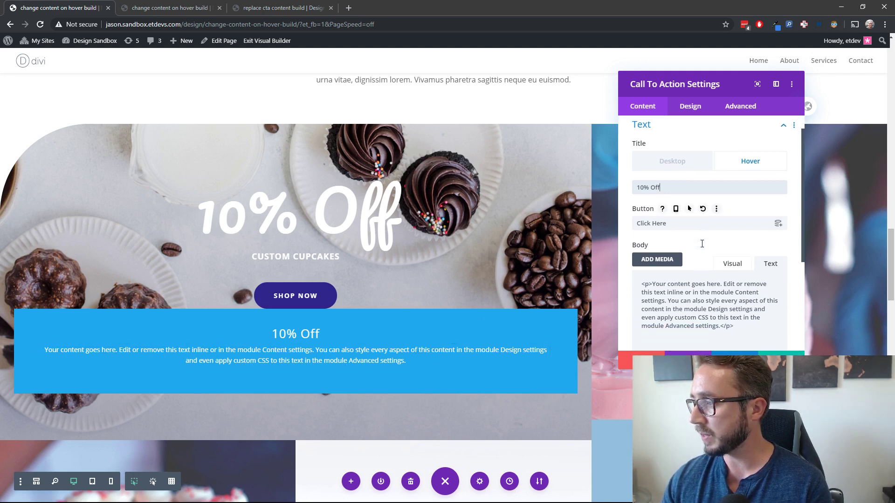
{"action": "scroll", "coordinate": [689, 261], "scroll_direction": "up", "scroll_amount": 2}
{"action": "scroll", "coordinate": [657, 301], "scroll_direction": "down", "scroll_amount": 2}
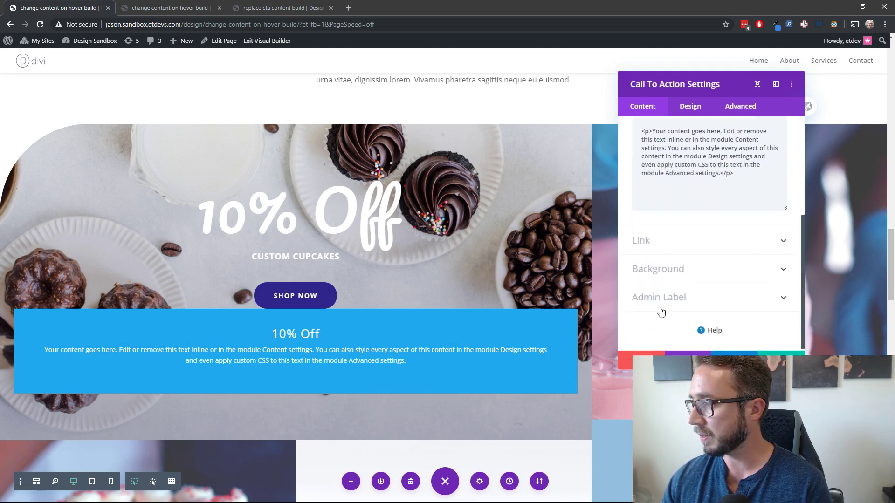
{"action": "left_click", "coordinate": [668, 247]}
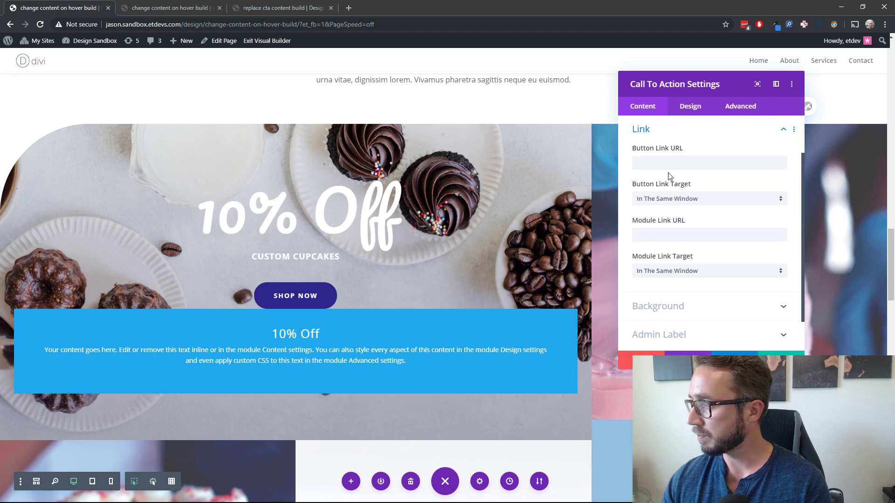
{"action": "left_click", "coordinate": [674, 159]}
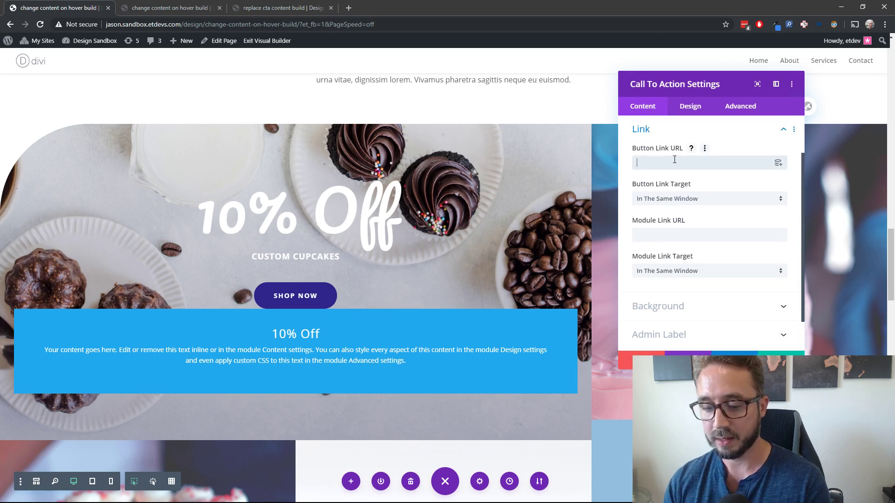
{"action": "type", "text": "#"}
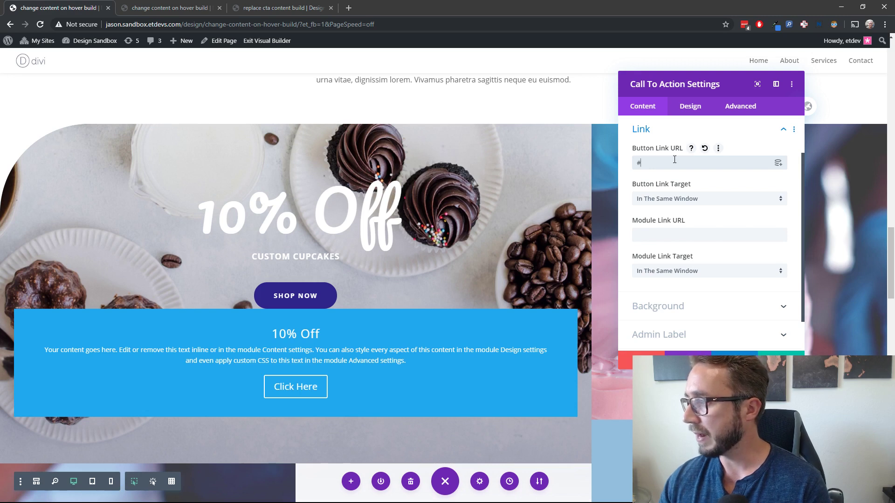
{"action": "left_click", "coordinate": [684, 130]}
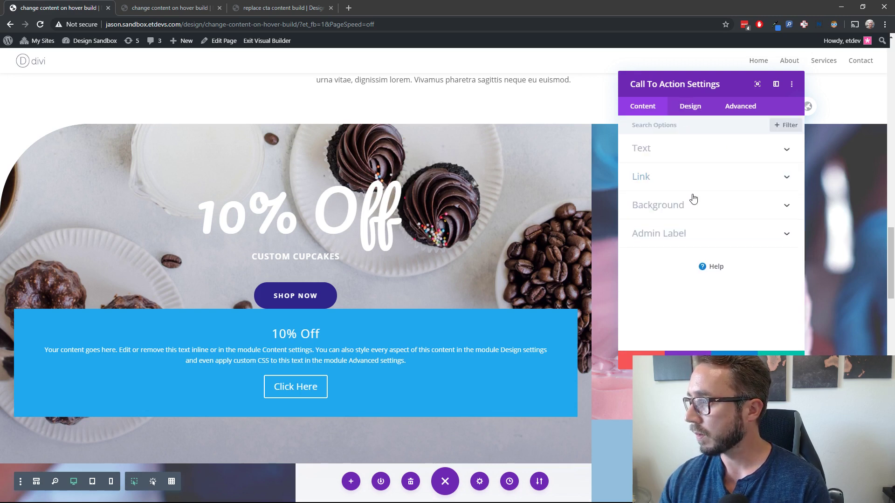
- Set the call to action's button text to "shop now" and enable a hover state for it reading "Get Deal"
{"action": "left_click", "coordinate": [690, 150]}
{"action": "scroll", "coordinate": [696, 249], "scroll_direction": "down", "scroll_amount": 2}
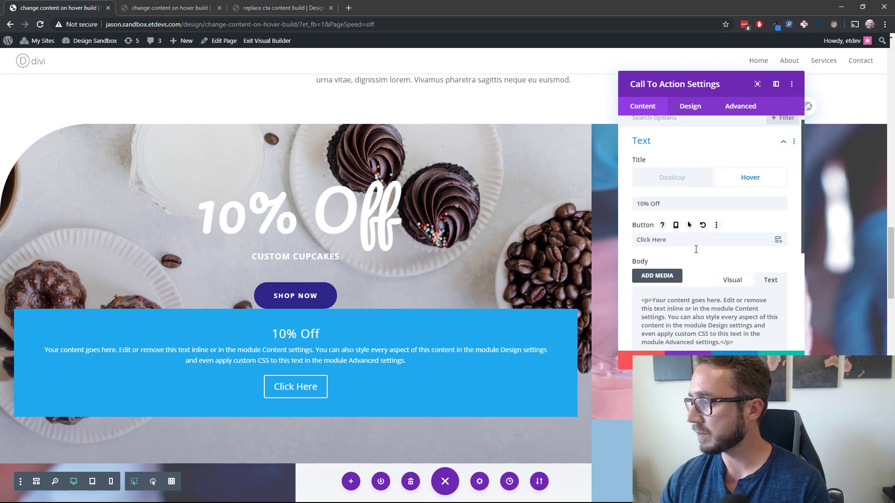
{"action": "left_click_drag", "start_coordinate": [667, 185], "coordinate": [626, 186]}
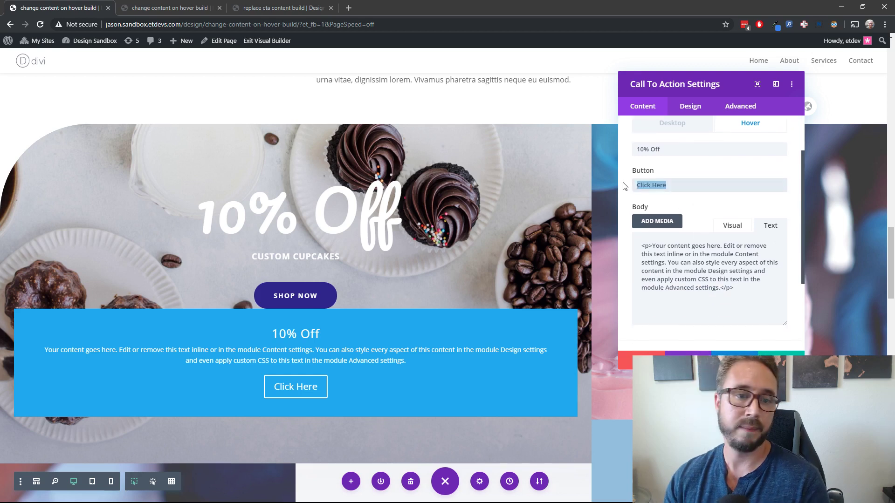
{"action": "type", "text": "shop"}
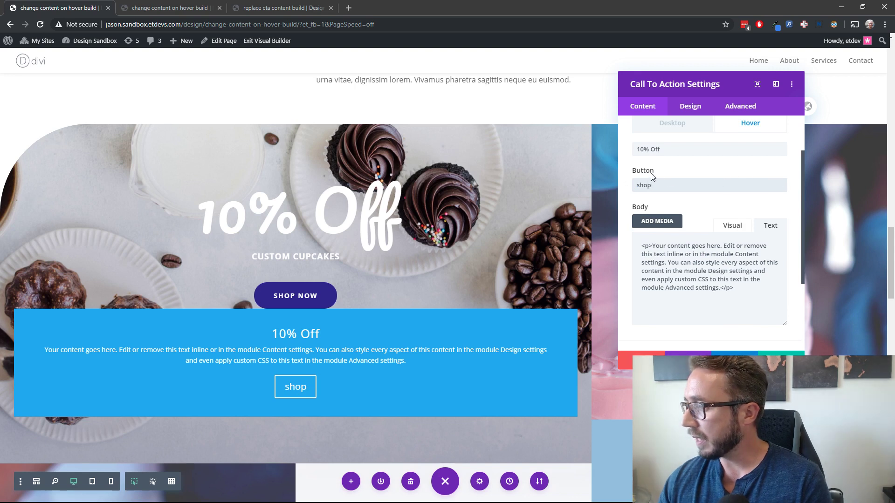
{"action": "type", "text": " now"}
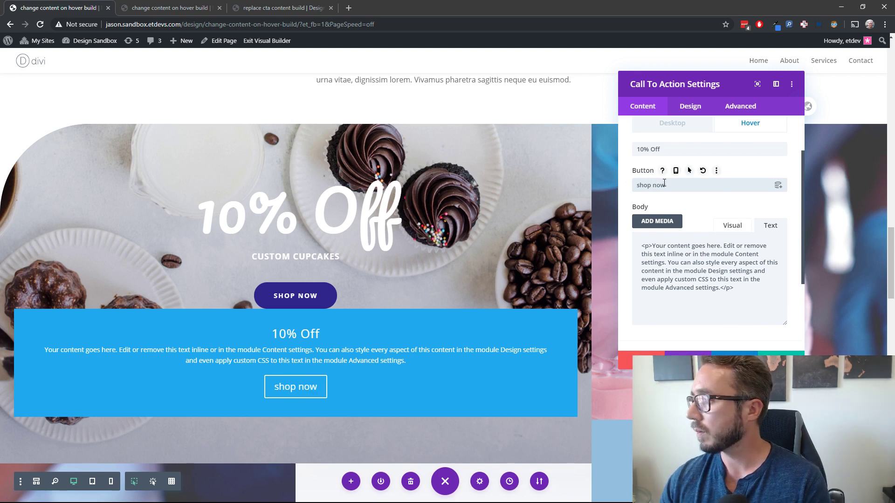
{"action": "left_click", "coordinate": [690, 173]}
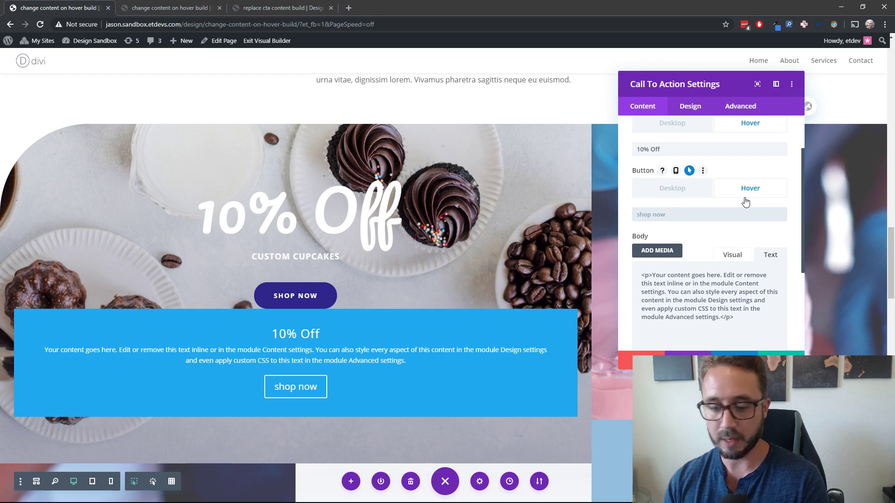
{"action": "type", "text": "Get Deal"}
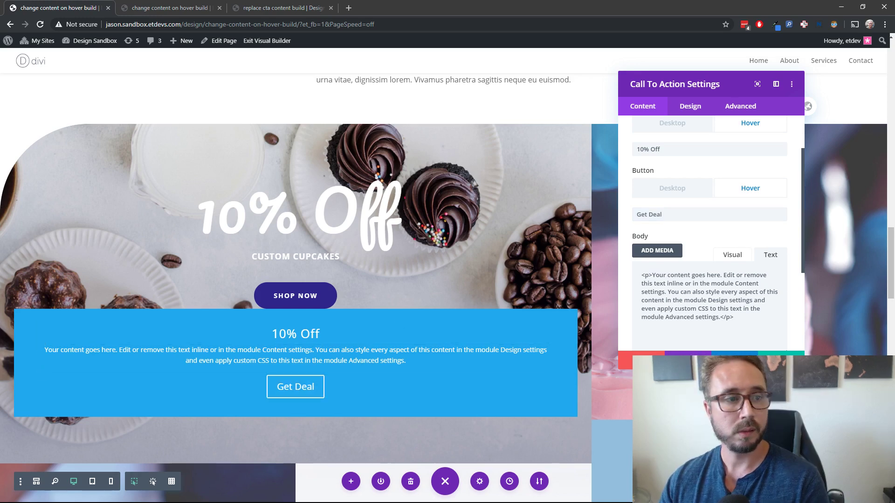
- Replace the call to action's placeholder body text with "Custom Cupcakes" and close the module's settings
{"action": "left_click_drag", "start_coordinate": [740, 319], "coordinate": [608, 275]}
{"action": "type", "text": "Cus"}
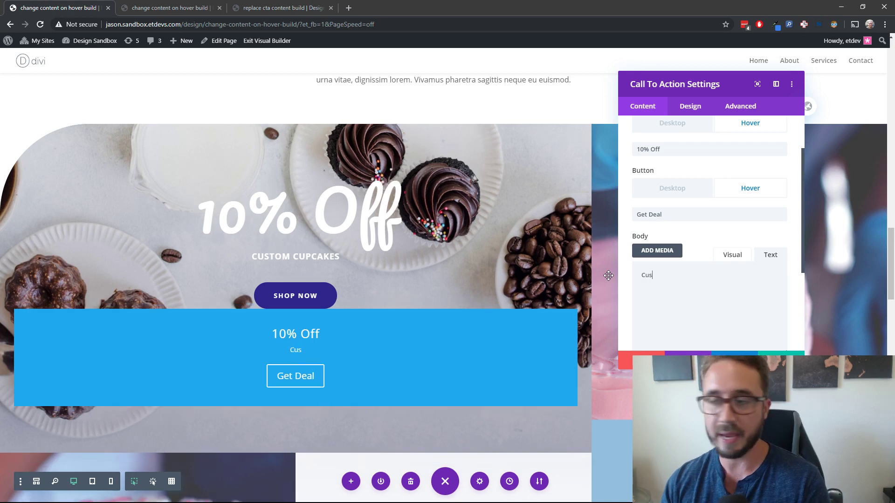
{"action": "type", "text": "tom Cus"}
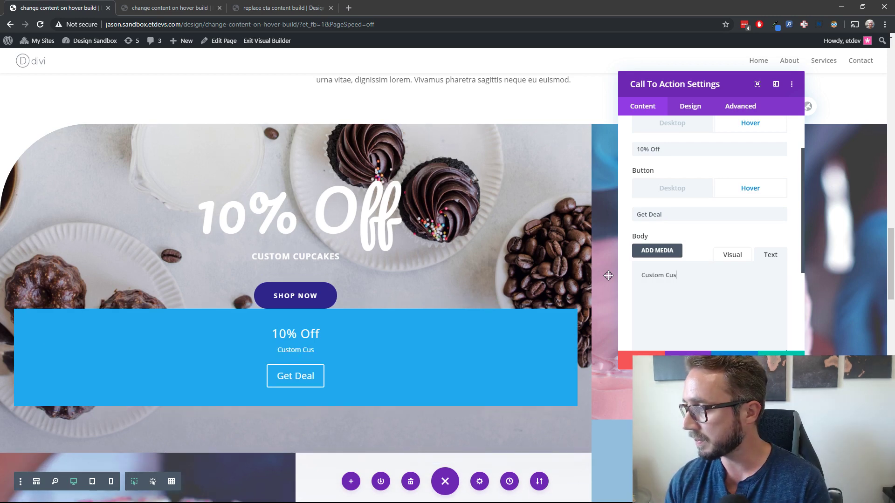
{"action": "key", "text": "BackSpace"}
{"action": "type", "text": "pcakes"}
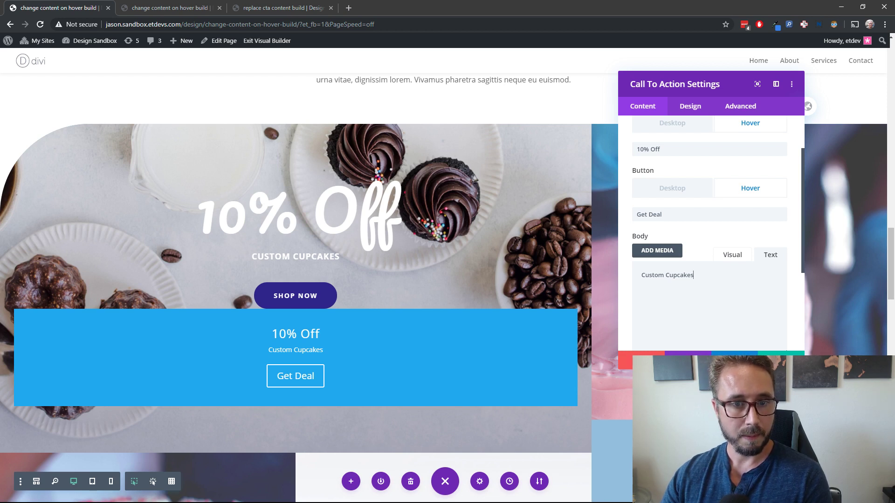
{"action": "left_click", "coordinate": [641, 360]}
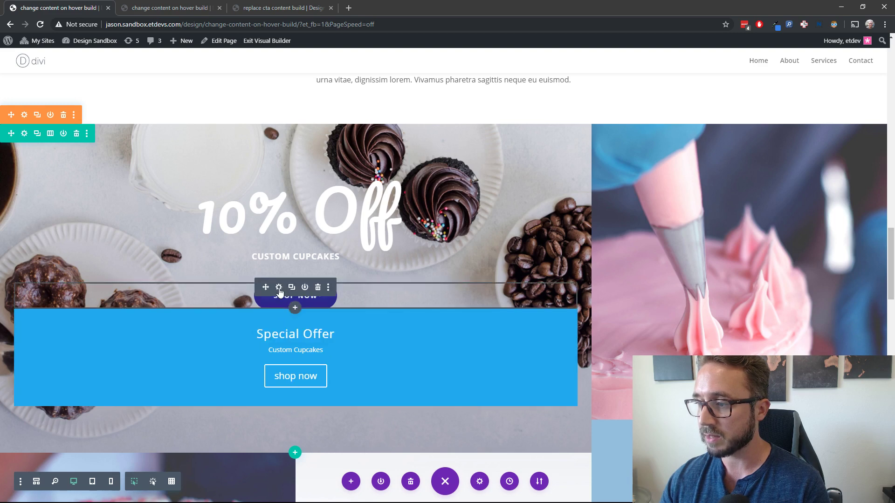
- Copy the button styles from the existing Shop Now button above the call to action
{"action": "left_click", "coordinate": [278, 288]}
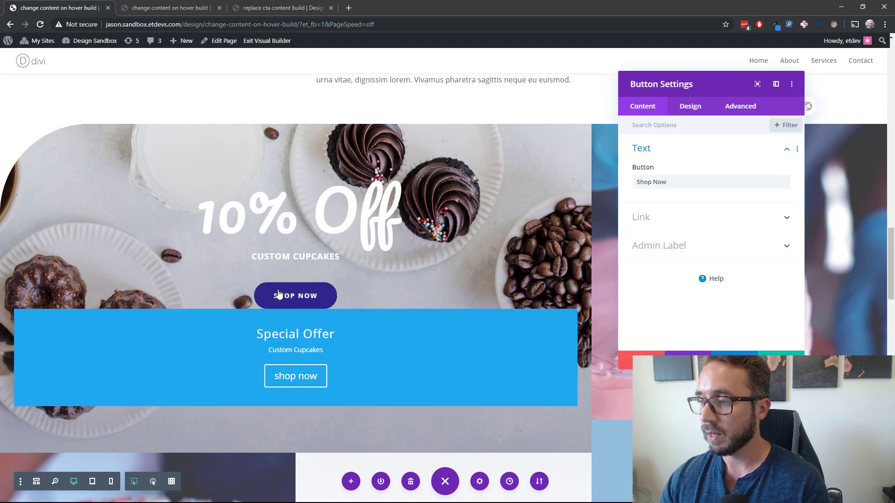
{"action": "left_click", "coordinate": [694, 107]}
{"action": "right_click", "coordinate": [677, 208]}
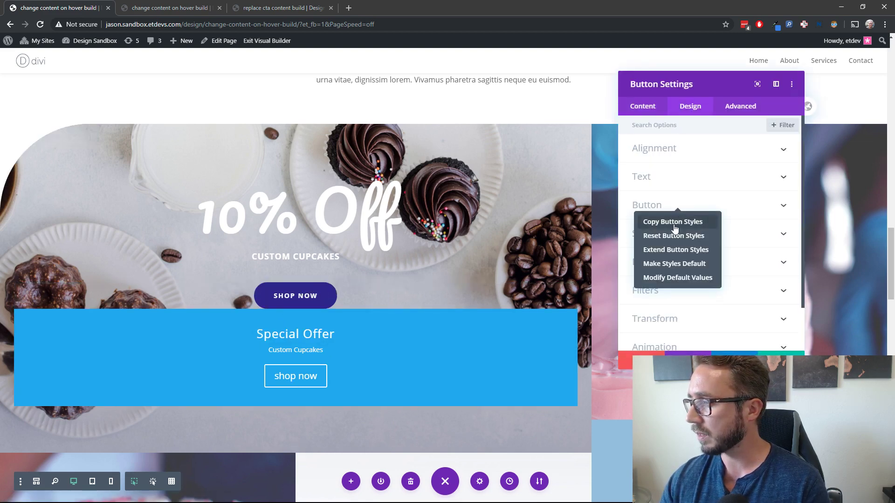
{"action": "left_click", "coordinate": [675, 223]}
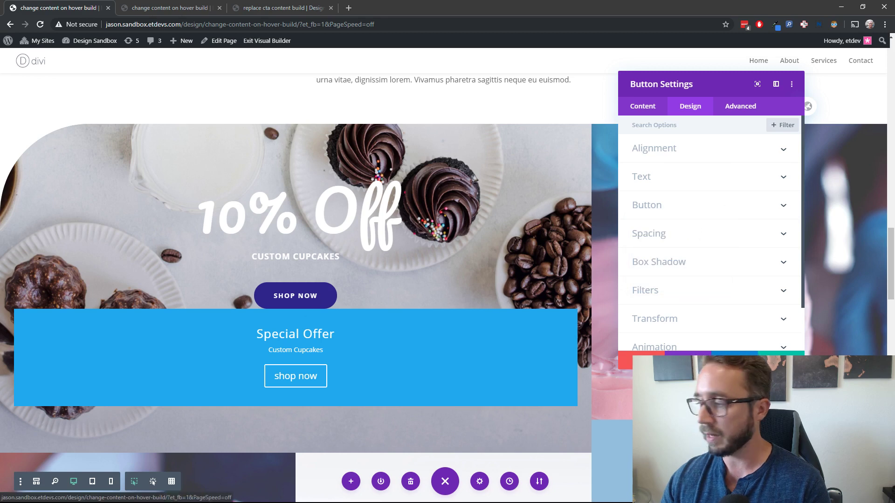
{"action": "key", "text": "Escape"}
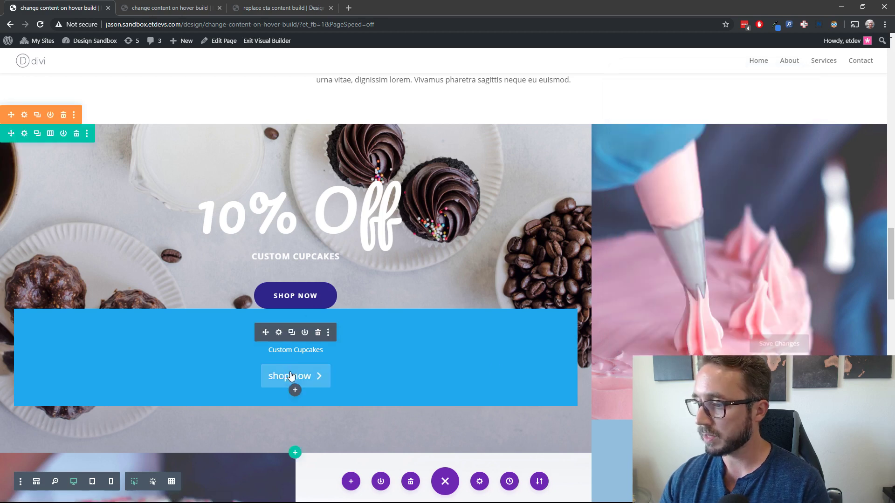
- Paste the copied button styles onto the call to action's button
{"action": "left_click", "coordinate": [279, 332]}
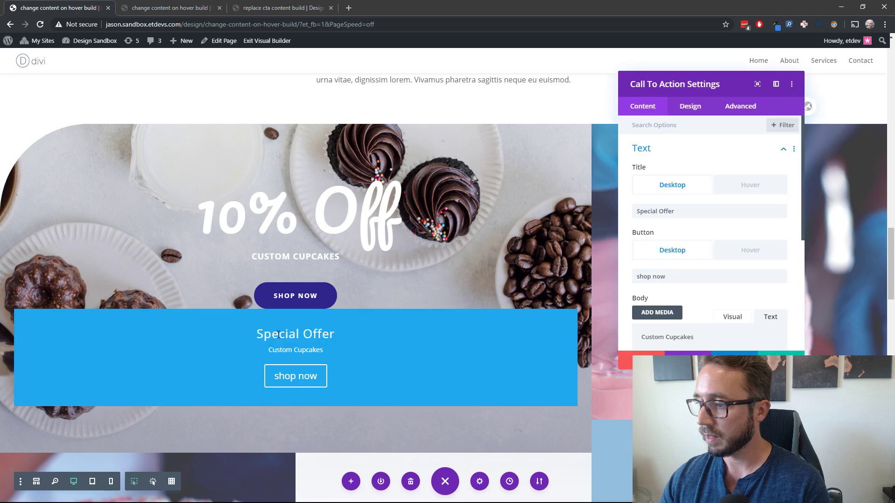
{"action": "left_click", "coordinate": [707, 108]}
{"action": "right_click", "coordinate": [665, 237]}
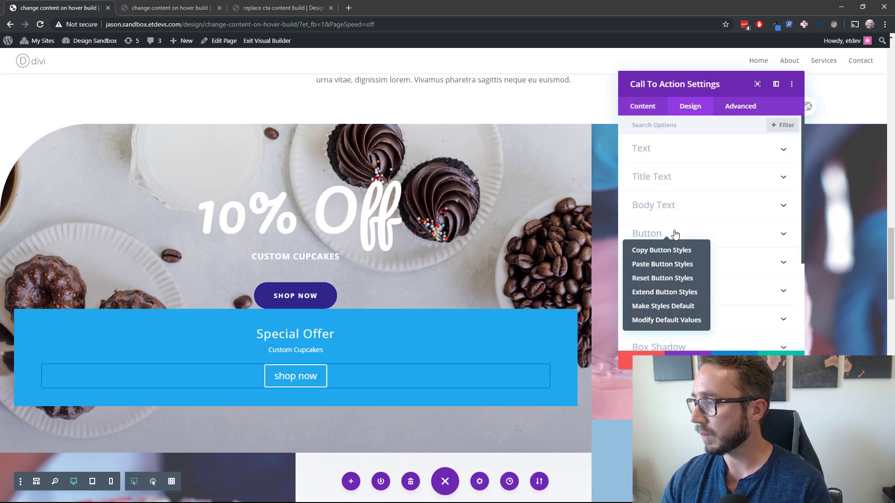
{"action": "left_click", "coordinate": [668, 267]}
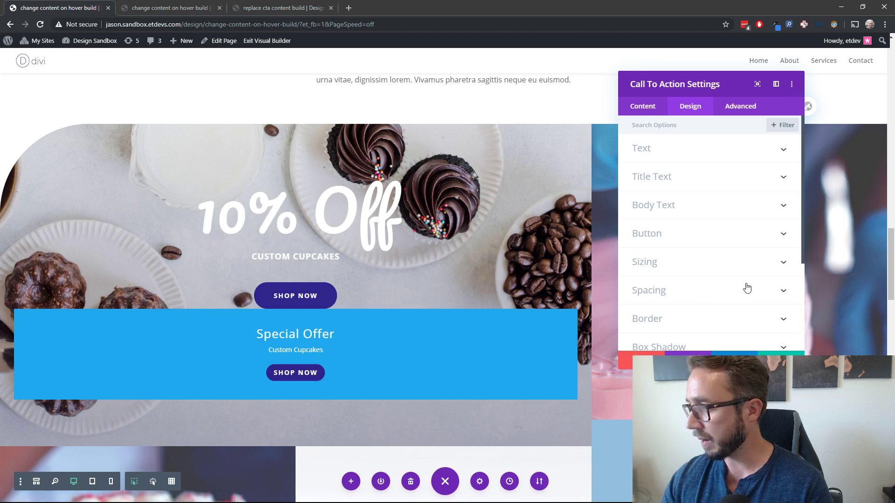
- Set the call to action's button padding to 15px top and bottom and 40px left and right, with each pair linked
{"action": "scroll", "coordinate": [730, 271], "scroll_direction": "down", "scroll_amount": 1}
{"action": "scroll", "coordinate": [727, 275], "scroll_direction": "down", "scroll_amount": 3}
{"action": "scroll", "coordinate": [718, 278], "scroll_direction": "up", "scroll_amount": 5}
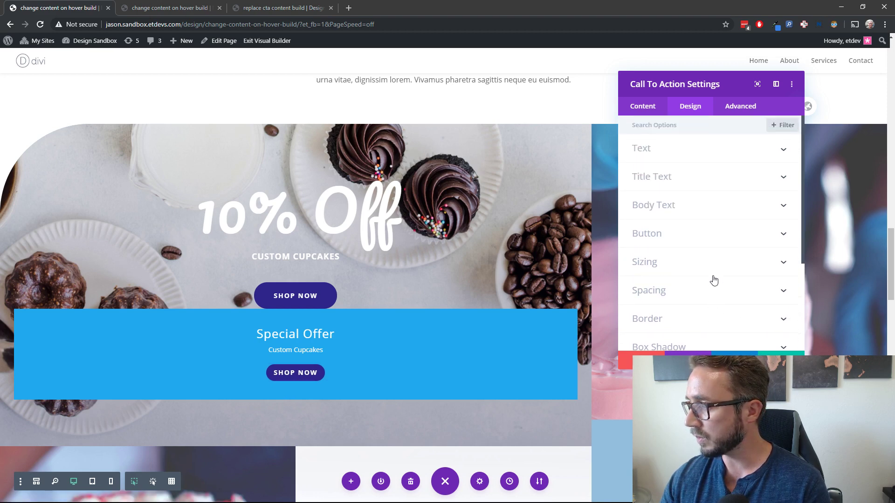
{"action": "left_click", "coordinate": [696, 245]}
{"action": "scroll", "coordinate": [696, 245], "scroll_direction": "down", "scroll_amount": 10}
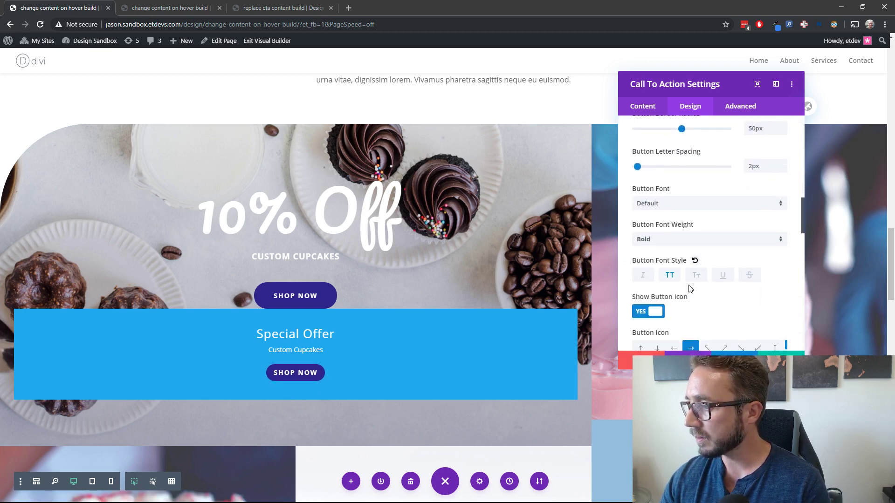
{"action": "scroll", "coordinate": [690, 292], "scroll_direction": "down", "scroll_amount": 8}
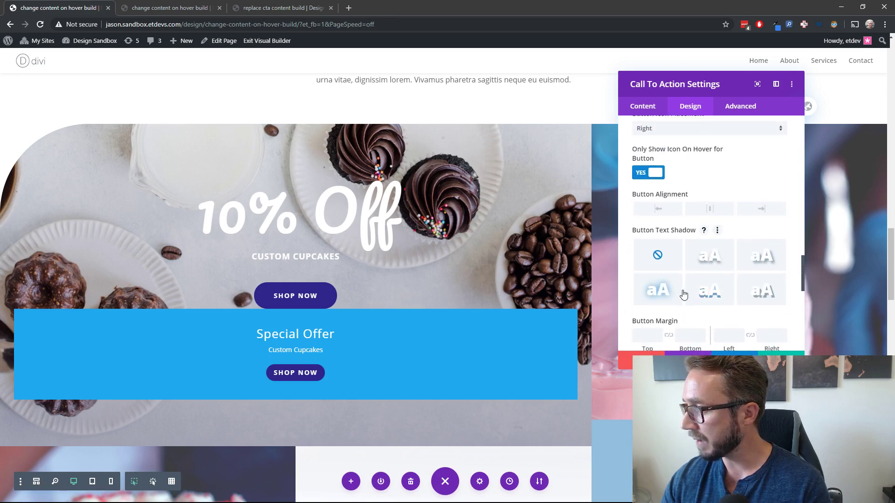
{"action": "scroll", "coordinate": [674, 299], "scroll_direction": "down", "scroll_amount": 1}
{"action": "left_click", "coordinate": [646, 230]}
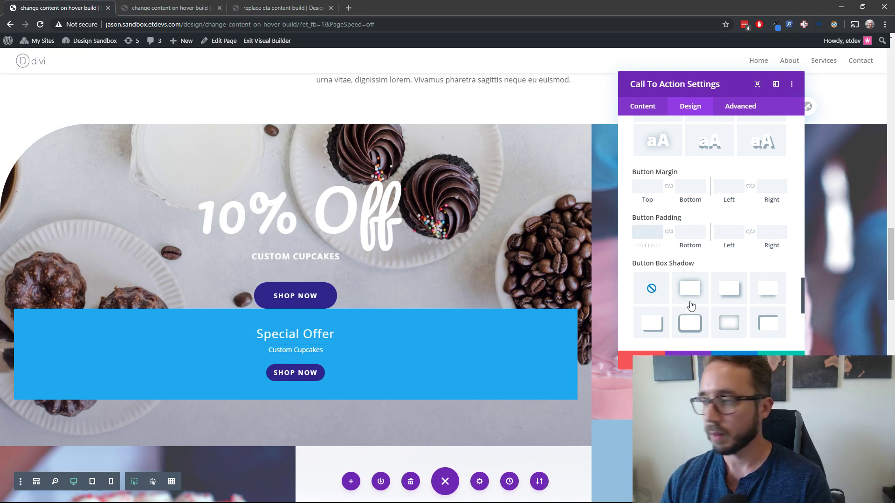
{"action": "type", "text": "15"}
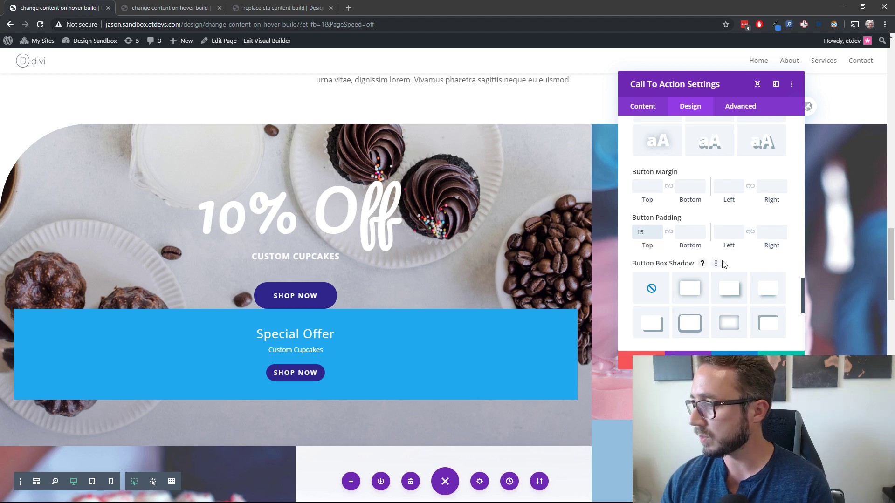
{"action": "left_click", "coordinate": [668, 232]}
{"action": "left_click", "coordinate": [729, 230]}
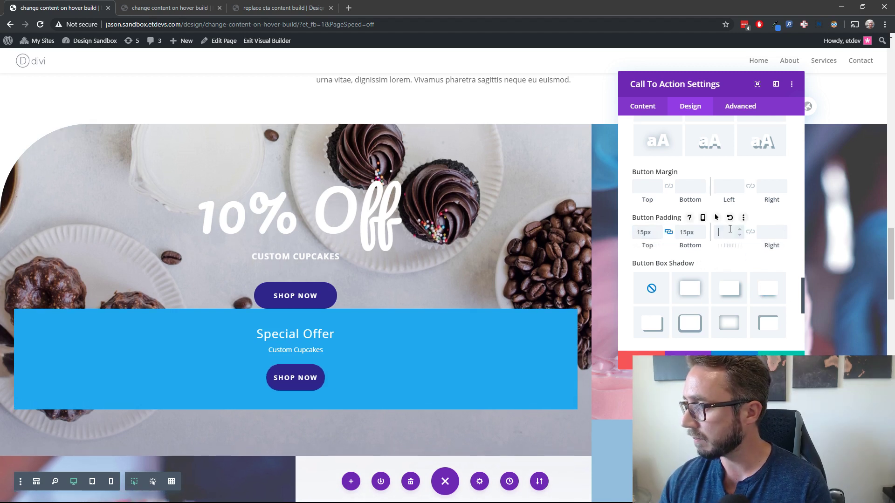
{"action": "type", "text": "40"}
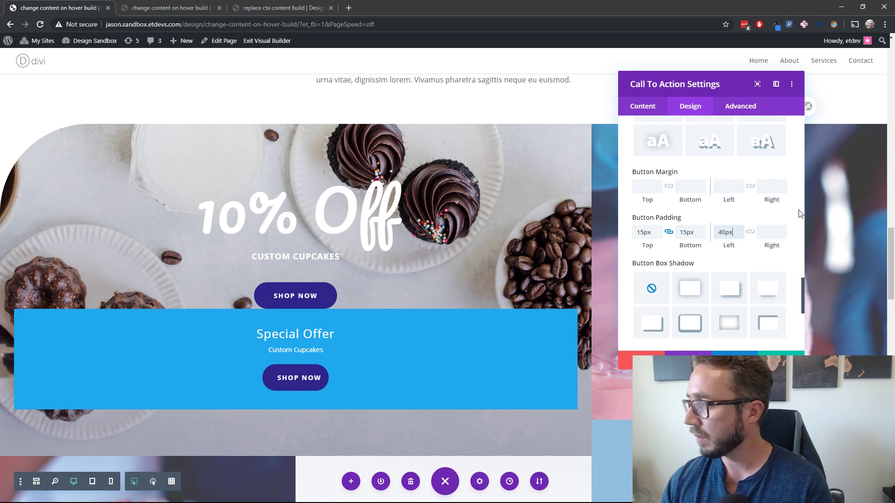
{"action": "left_click", "coordinate": [750, 233]}
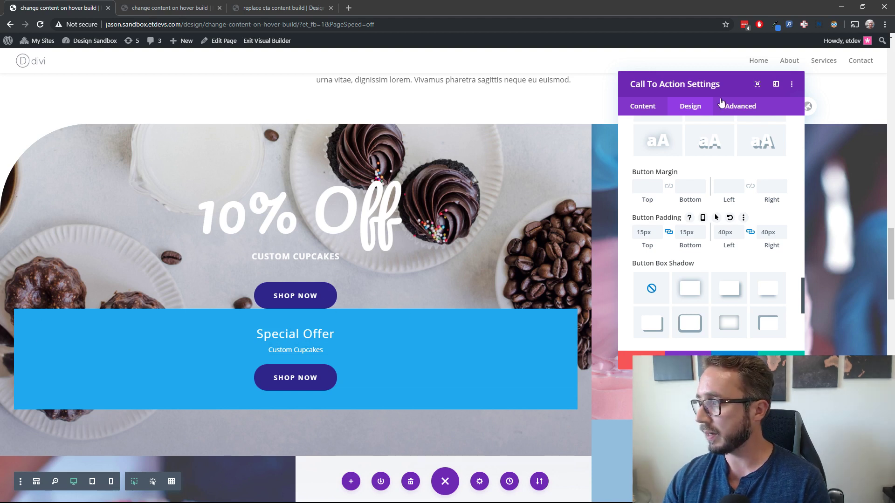
- Set the call to action's title to heading level H4 and its font to Pacifico
{"action": "scroll", "coordinate": [690, 205], "scroll_direction": "up", "scroll_amount": 5}
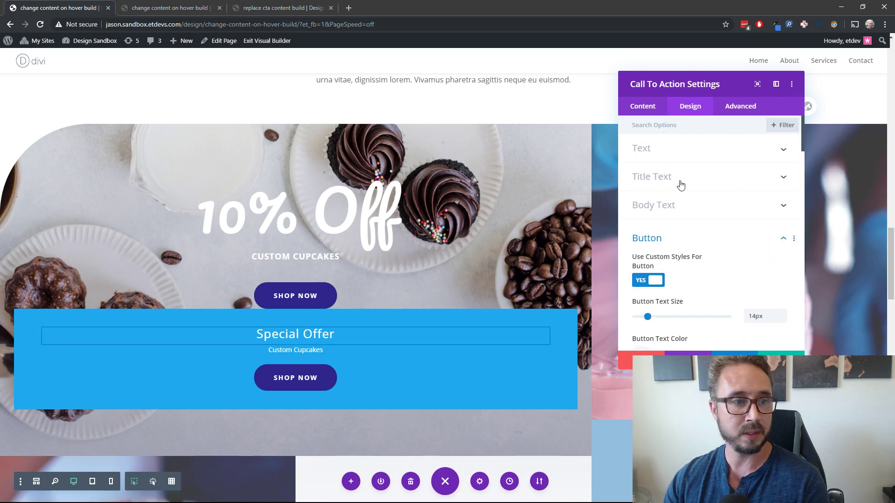
{"action": "left_click", "coordinate": [682, 177]}
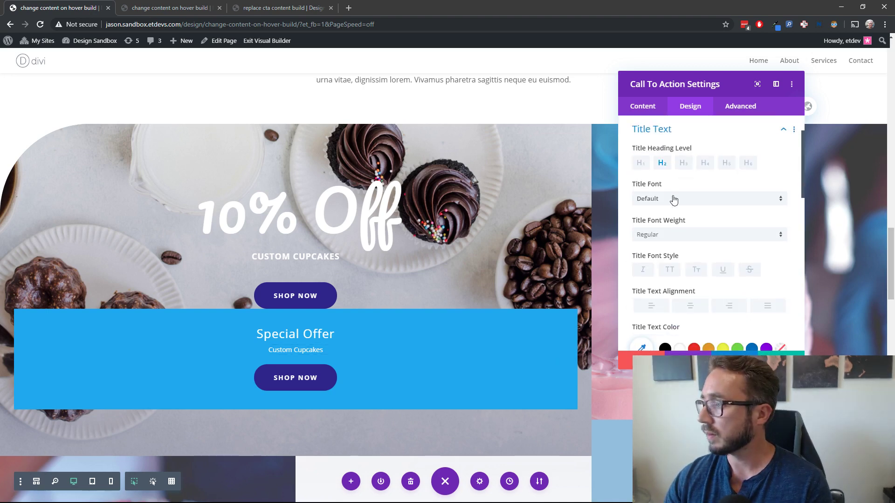
{"action": "left_click", "coordinate": [705, 163]}
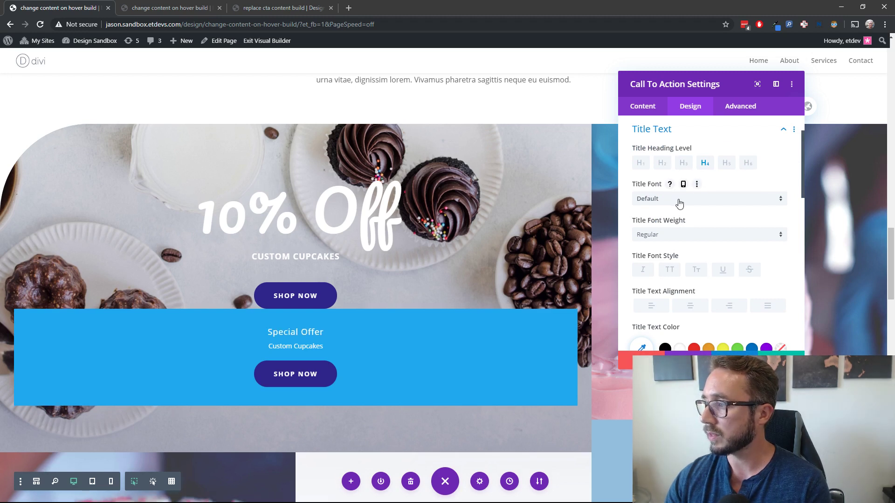
{"action": "left_click", "coordinate": [678, 199]}
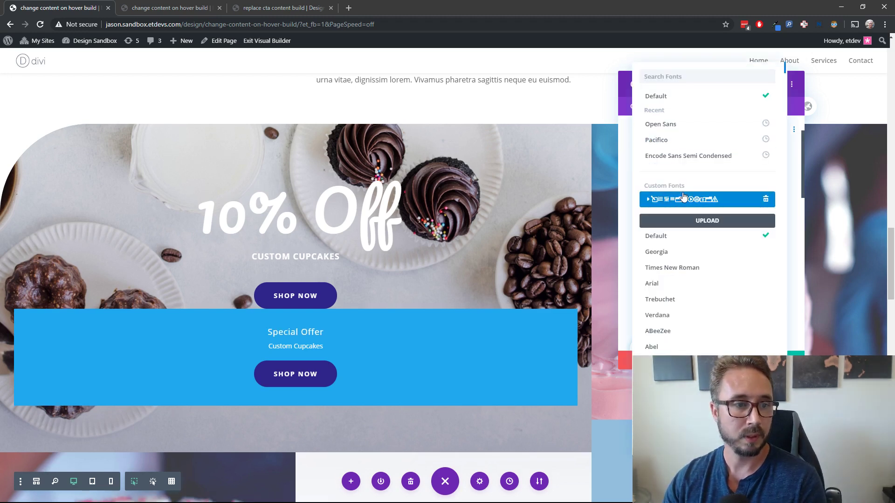
{"action": "left_click", "coordinate": [672, 142]}
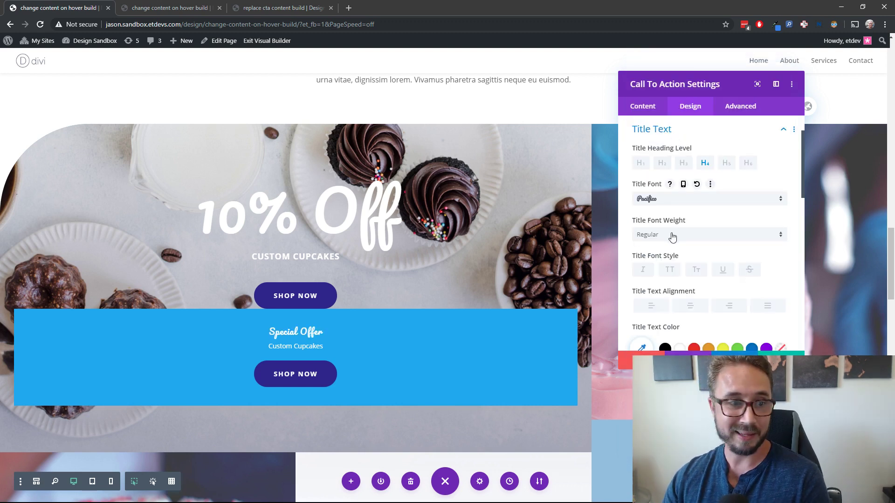
- Set the call to action's title text size to 9vw and its line height to 1.3em
{"action": "scroll", "coordinate": [717, 272], "scroll_direction": "down", "scroll_amount": 1}
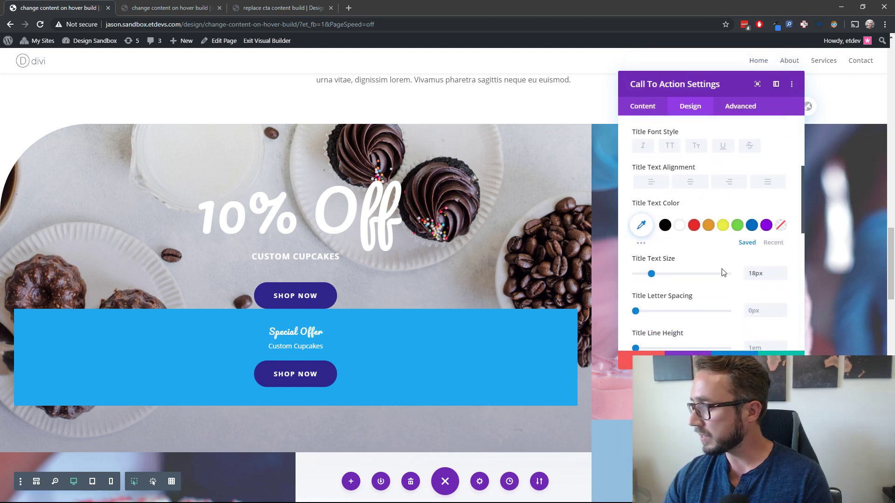
{"action": "double_click", "coordinate": [758, 274]}
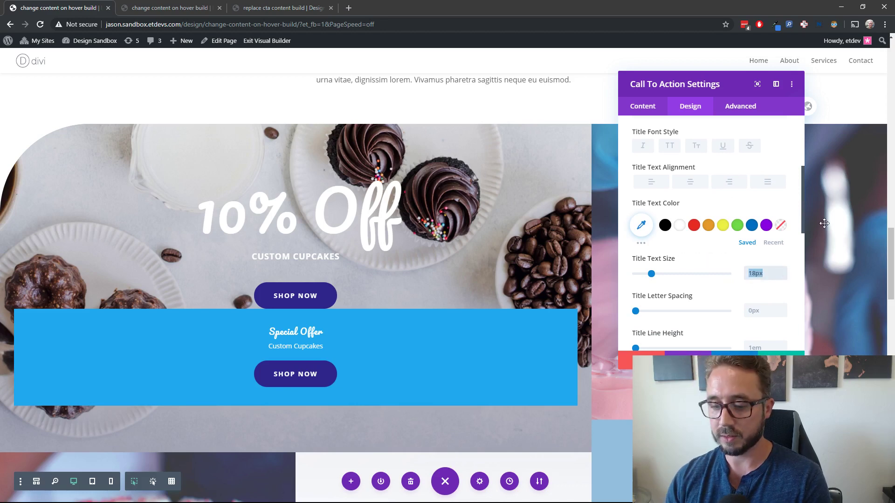
{"action": "type", "text": "9vw"}
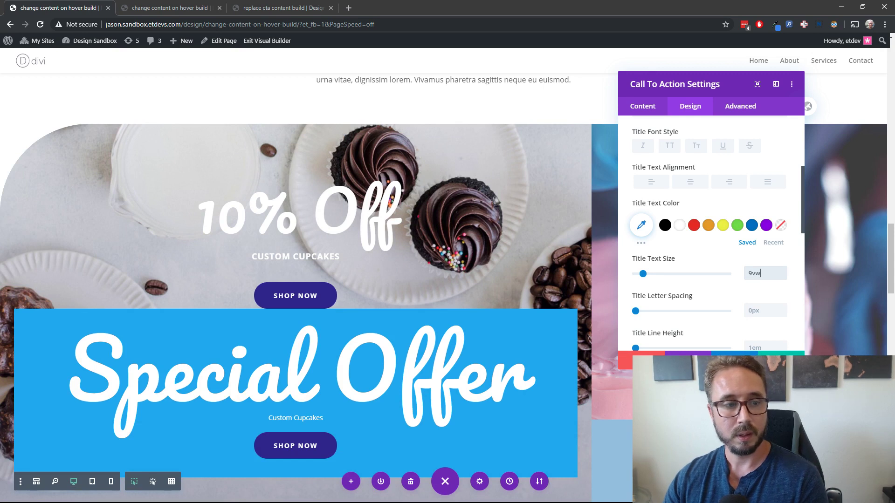
{"action": "scroll", "coordinate": [785, 273], "scroll_direction": "down", "scroll_amount": 2}
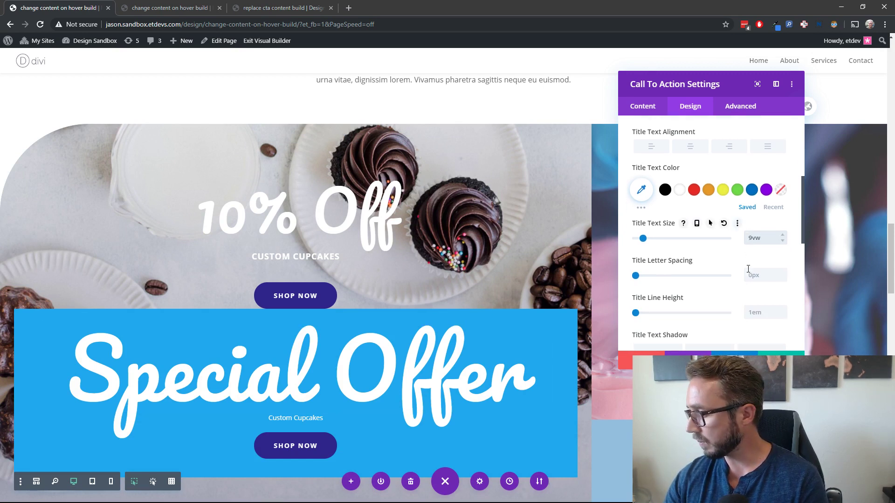
{"action": "left_click", "coordinate": [784, 252]}
{"action": "left_click", "coordinate": [784, 253]}
{"action": "left_click", "coordinate": [784, 253]}
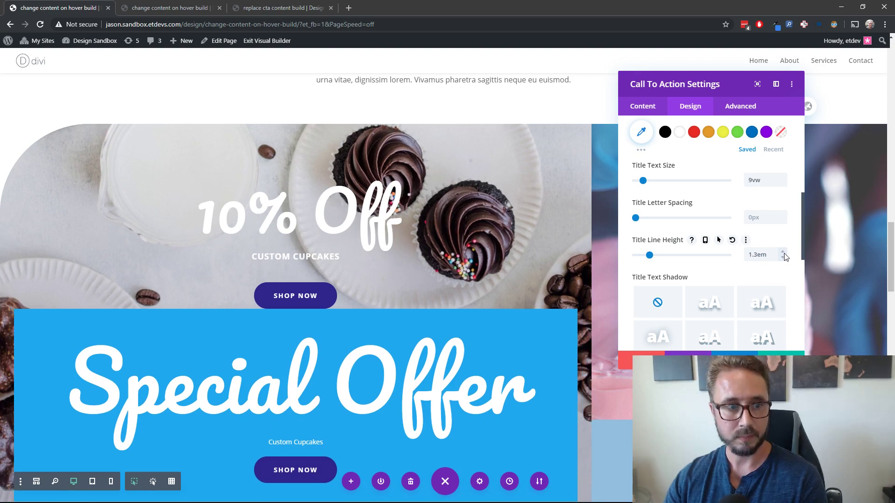
- Set the call to action's body font to Open Sans with a Bold weight
{"action": "scroll", "coordinate": [685, 233], "scroll_direction": "down", "scroll_amount": 5}
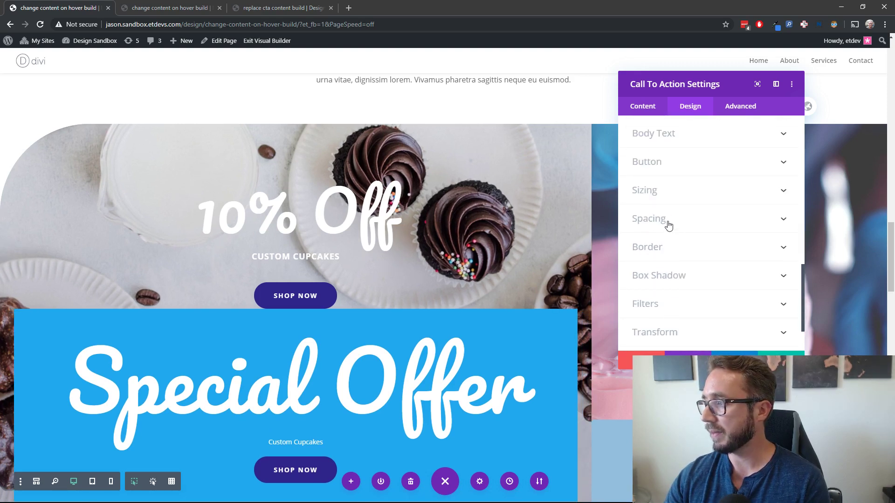
{"action": "left_click", "coordinate": [687, 137]}
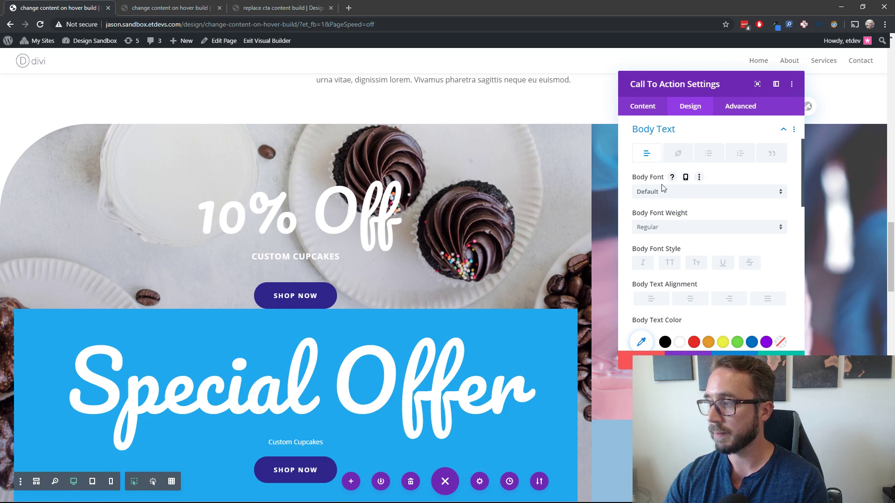
{"action": "left_click", "coordinate": [688, 192]}
{"action": "left_click", "coordinate": [681, 131]}
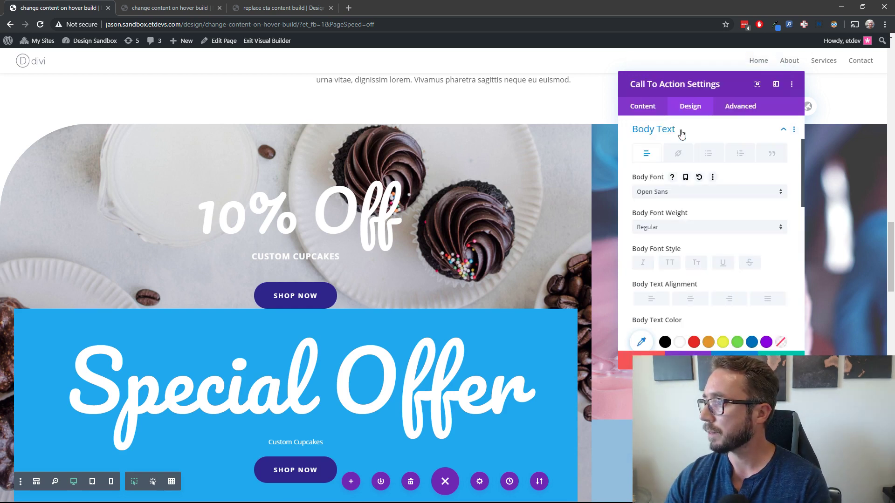
{"action": "scroll", "coordinate": [536, 271], "scroll_direction": "down", "scroll_amount": 4}
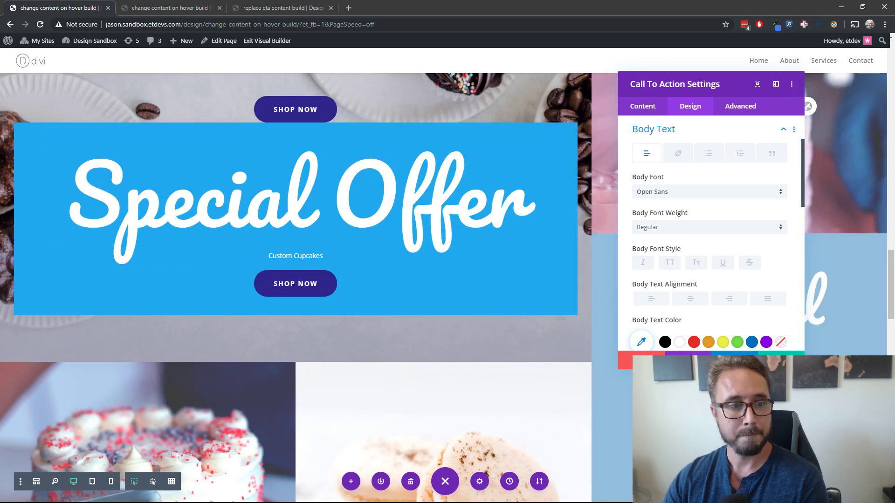
{"action": "left_click", "coordinate": [705, 227]}
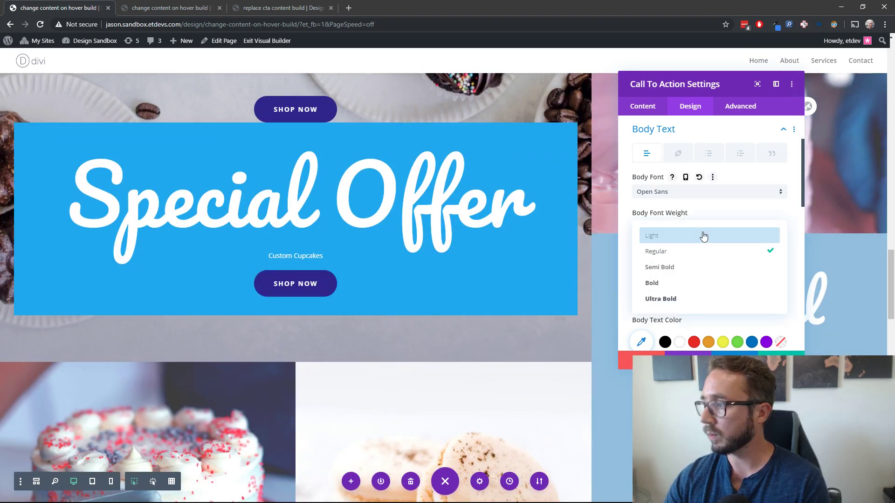
{"action": "left_click", "coordinate": [658, 284]}
- Set the call to action's body text size to 18px and its letter spacing to 1px
{"action": "scroll", "coordinate": [730, 293], "scroll_direction": "down", "scroll_amount": 2}
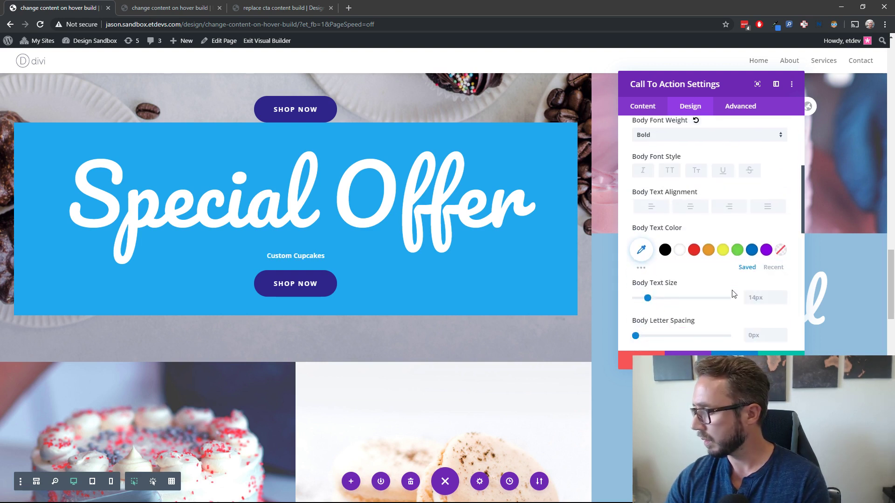
{"action": "left_click", "coordinate": [784, 295]}
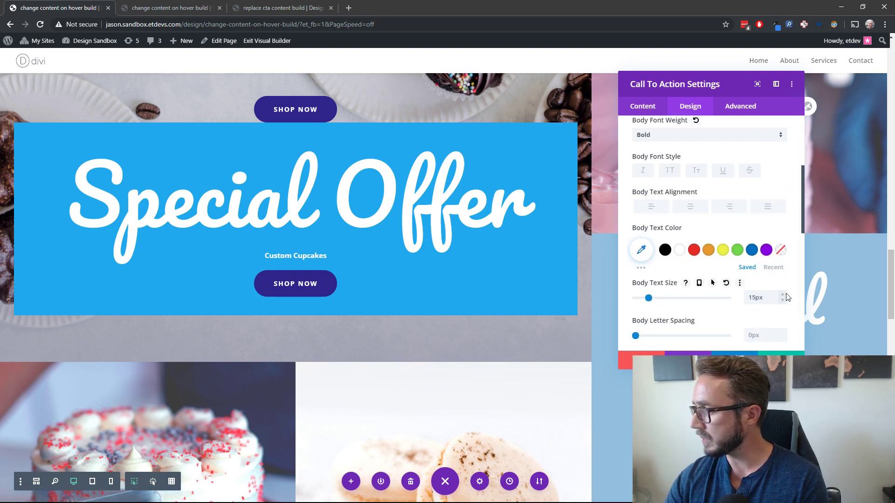
{"action": "left_click", "coordinate": [784, 295]}
{"action": "left_click", "coordinate": [784, 295]}
{"action": "left_click", "coordinate": [784, 294]}
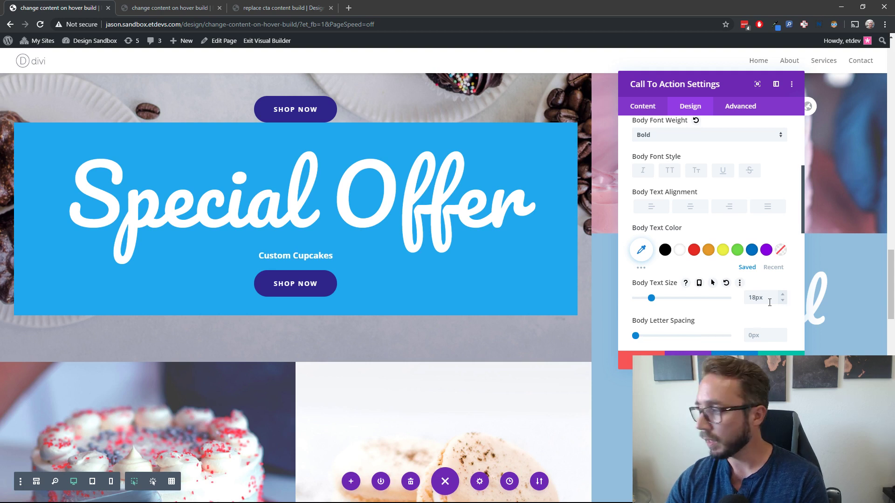
{"action": "scroll", "coordinate": [783, 289], "scroll_direction": "down", "scroll_amount": 2}
{"action": "left_click", "coordinate": [784, 270]}
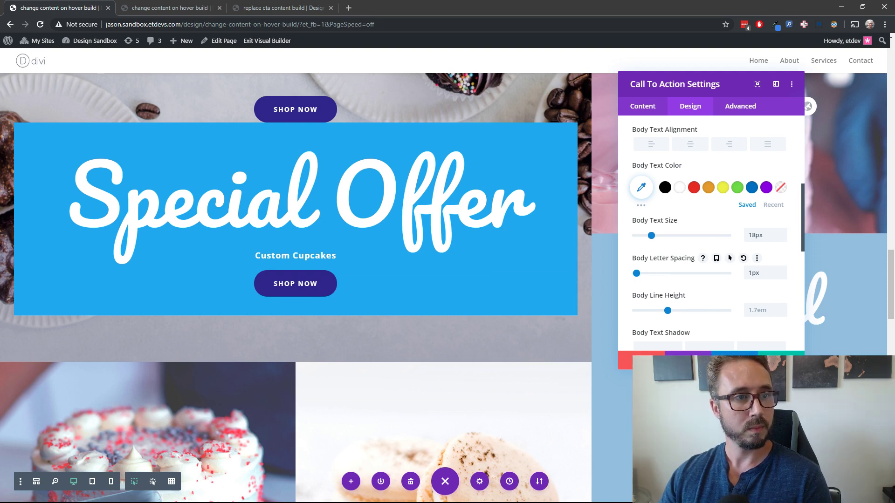
- Set the call to action module's left and right padding to 0px
{"action": "scroll", "coordinate": [691, 249], "scroll_direction": "down", "scroll_amount": 4}
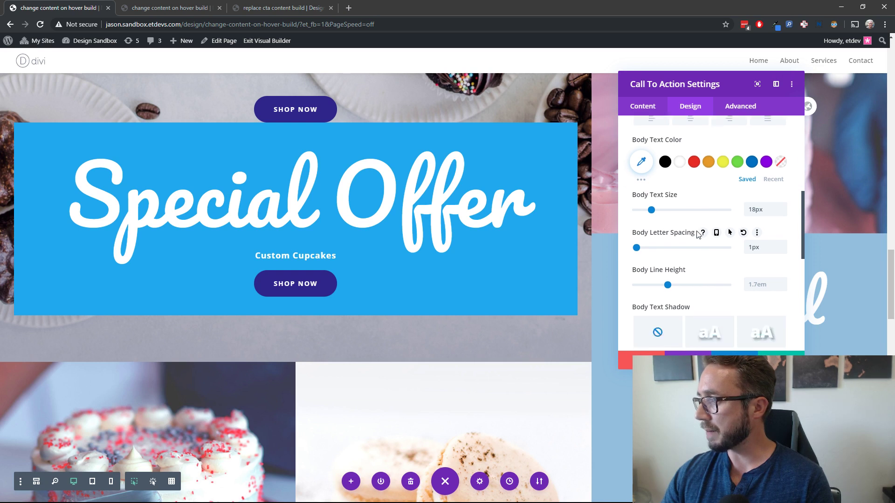
{"action": "scroll", "coordinate": [686, 289], "scroll_direction": "down", "scroll_amount": 5}
{"action": "left_click", "coordinate": [685, 285]}
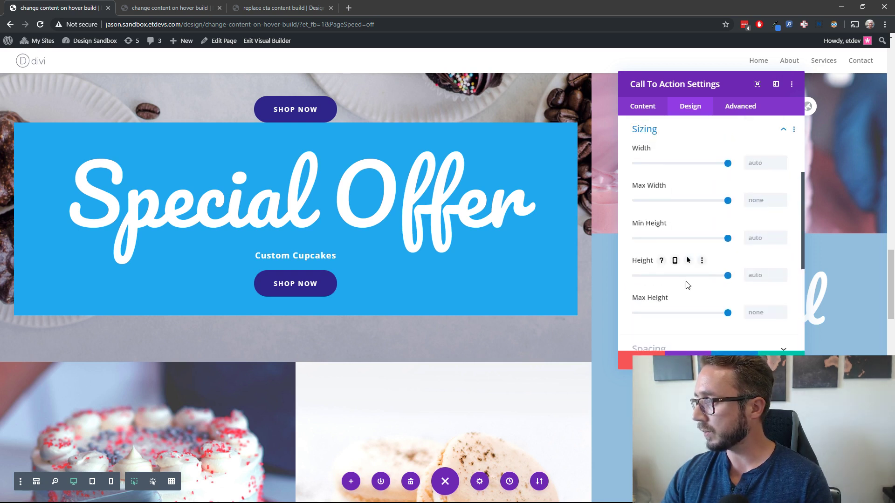
{"action": "scroll", "coordinate": [684, 282], "scroll_direction": "down", "scroll_amount": 3}
{"action": "left_click", "coordinate": [669, 225]}
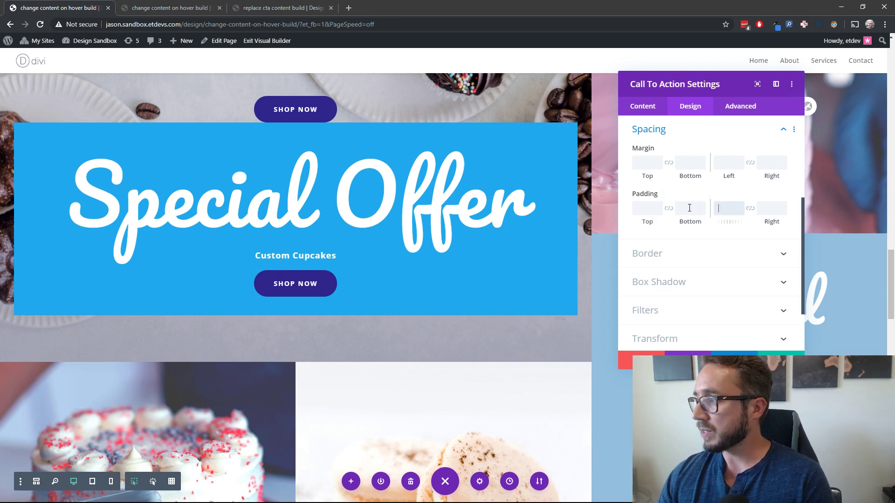
{"action": "left_click", "coordinate": [740, 211]}
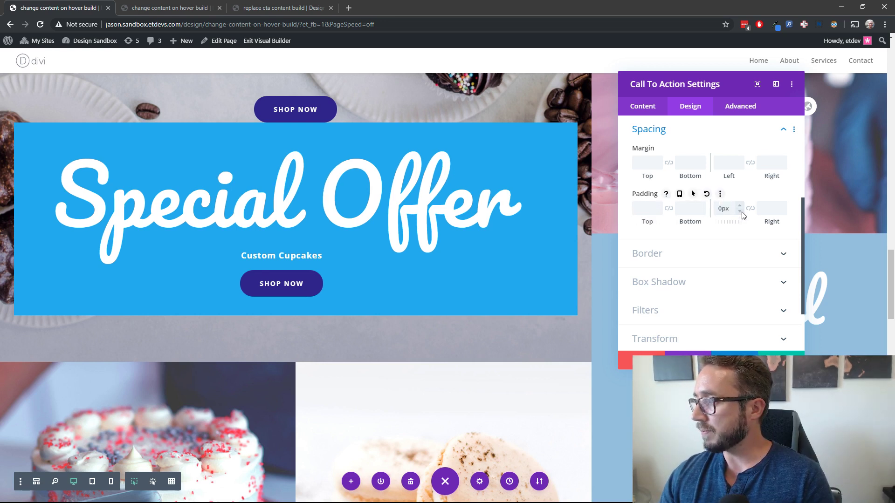
{"action": "left_click", "coordinate": [783, 212]}
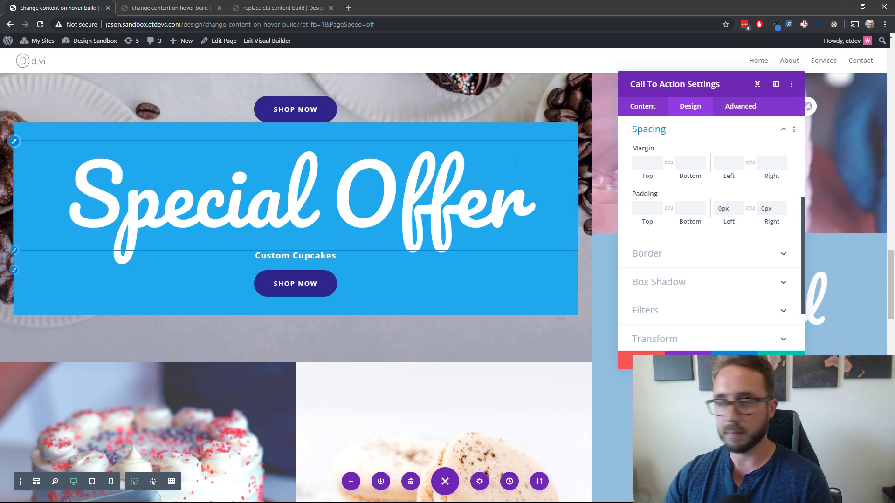
- Set the call to action's transition duration to 800ms
{"action": "left_click", "coordinate": [745, 107]}
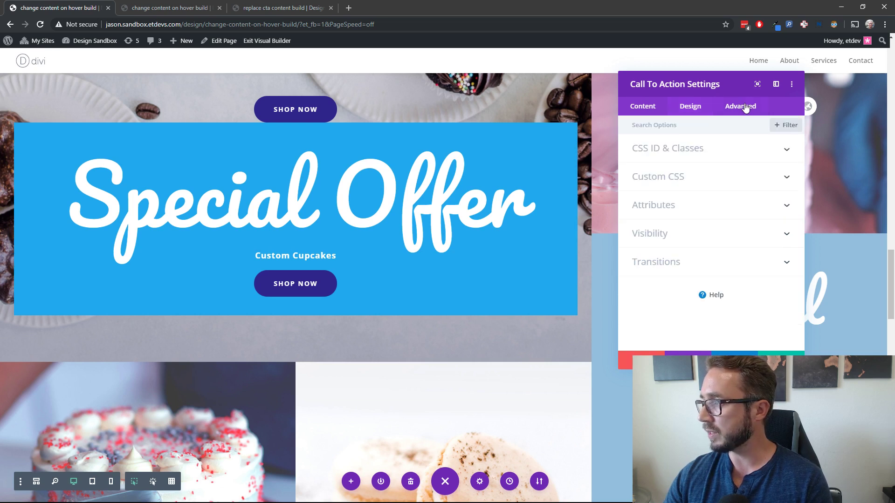
{"action": "left_click", "coordinate": [703, 263]}
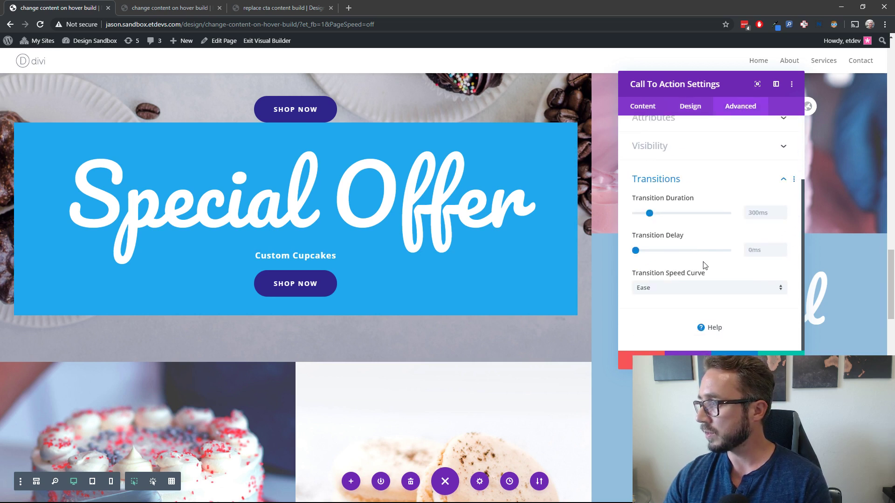
{"action": "double_click", "coordinate": [763, 213]}
{"action": "type", "text": "800"}
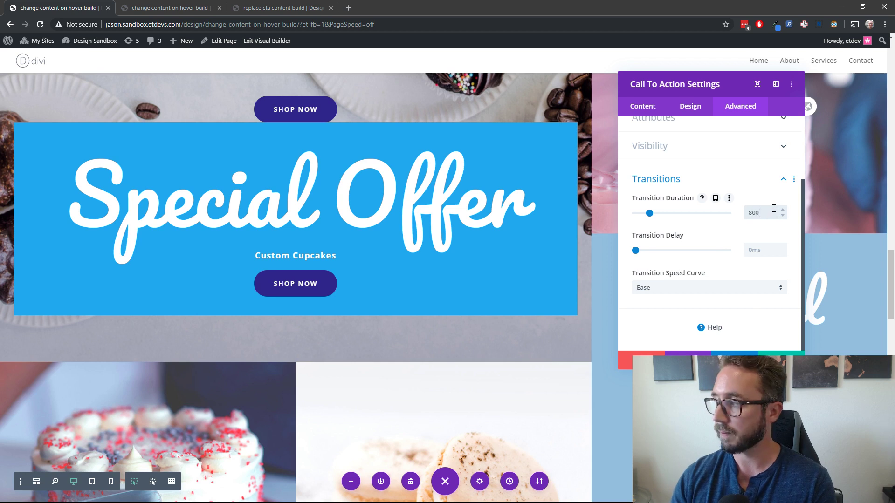
{"action": "key", "text": "Return"}
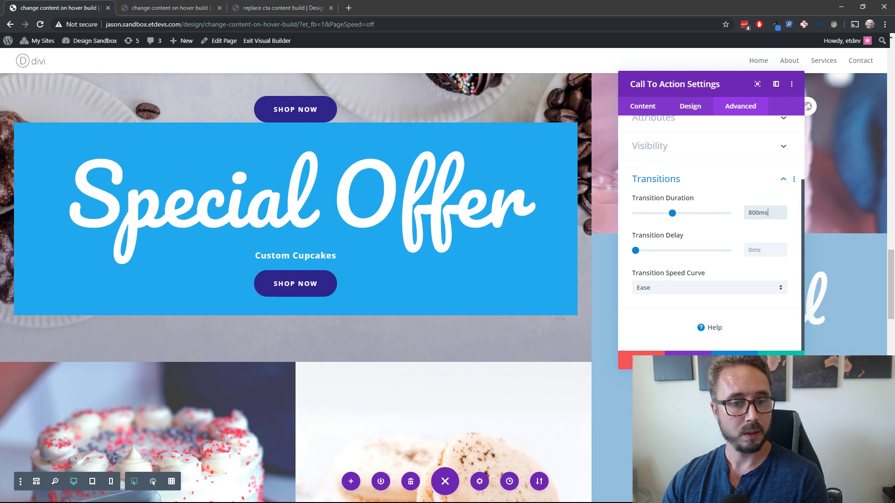
- Remove the call to action's default blue background color
{"action": "scroll", "coordinate": [685, 188], "scroll_direction": "up", "scroll_amount": 2}
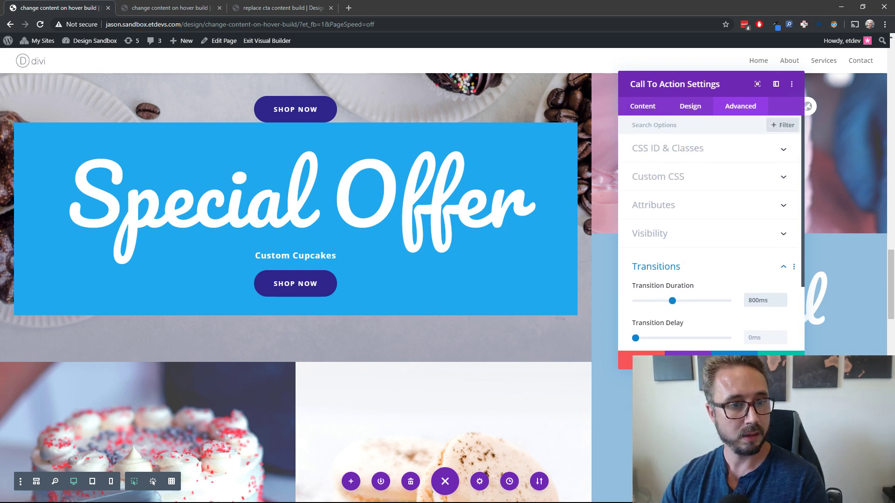
{"action": "left_click", "coordinate": [648, 110]}
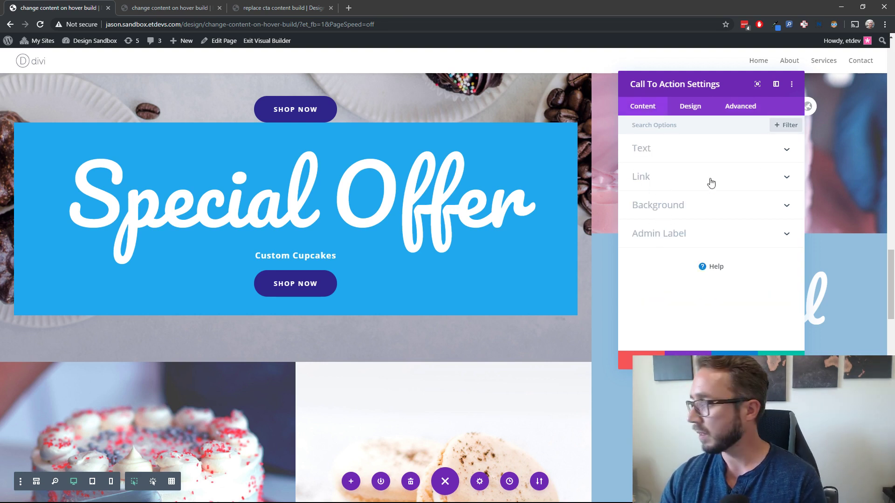
{"action": "left_click", "coordinate": [687, 206]}
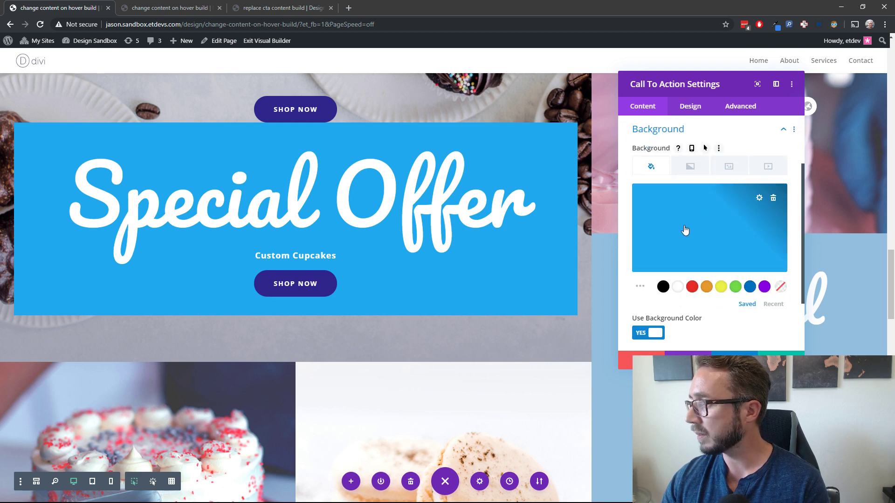
{"action": "left_click", "coordinate": [774, 198]}
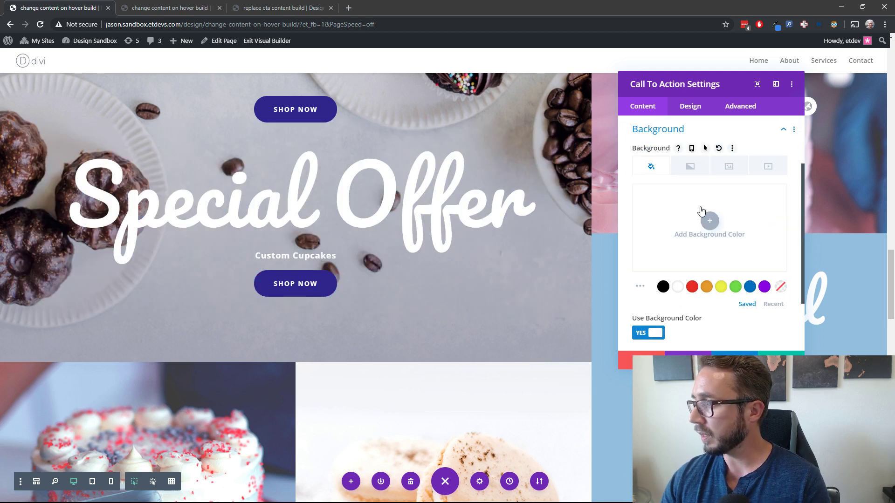
- Give the call to action a hover background color of rgba(247,78,72,0.86) from the recent colors
{"action": "left_click", "coordinate": [705, 148]}
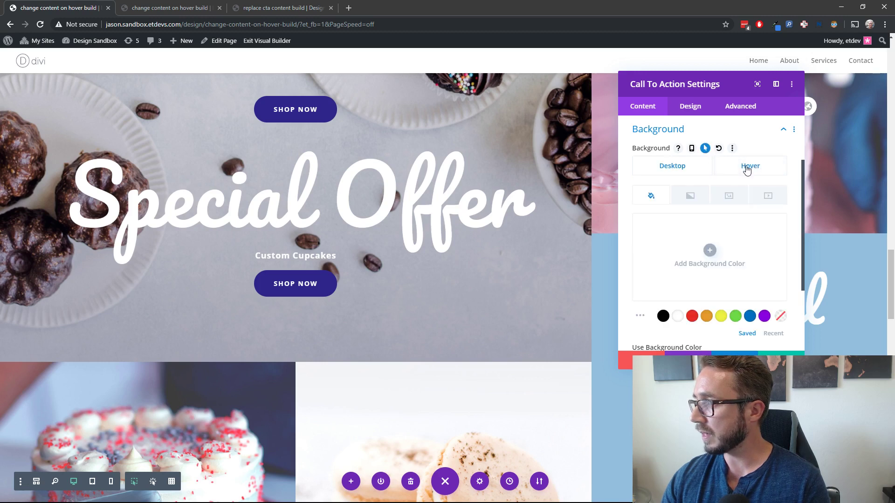
{"action": "left_click", "coordinate": [748, 166]}
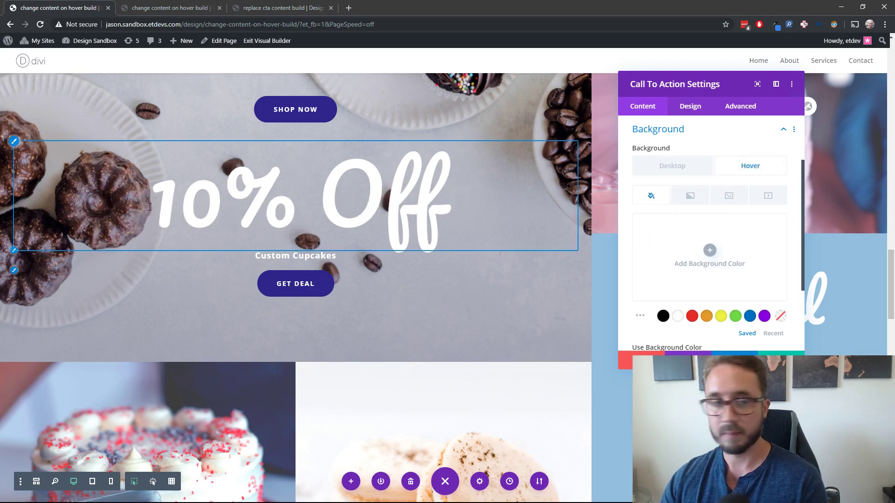
{"action": "left_click", "coordinate": [774, 333]}
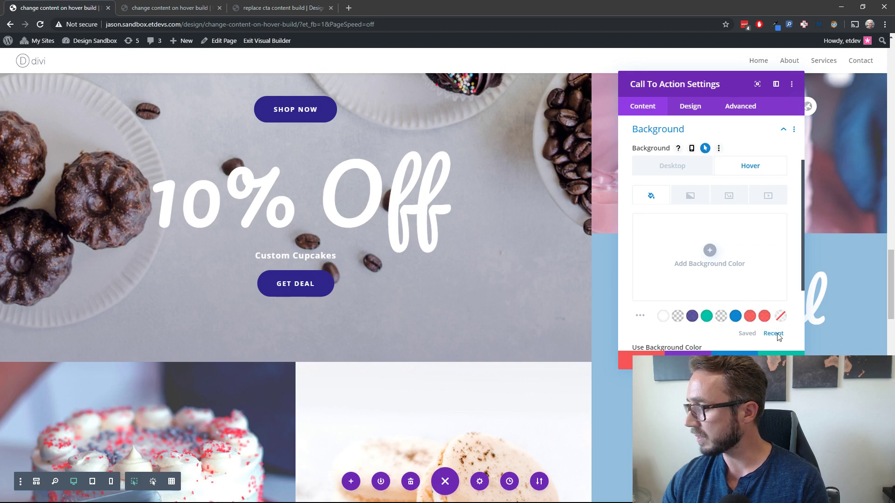
{"action": "left_click", "coordinate": [750, 316]}
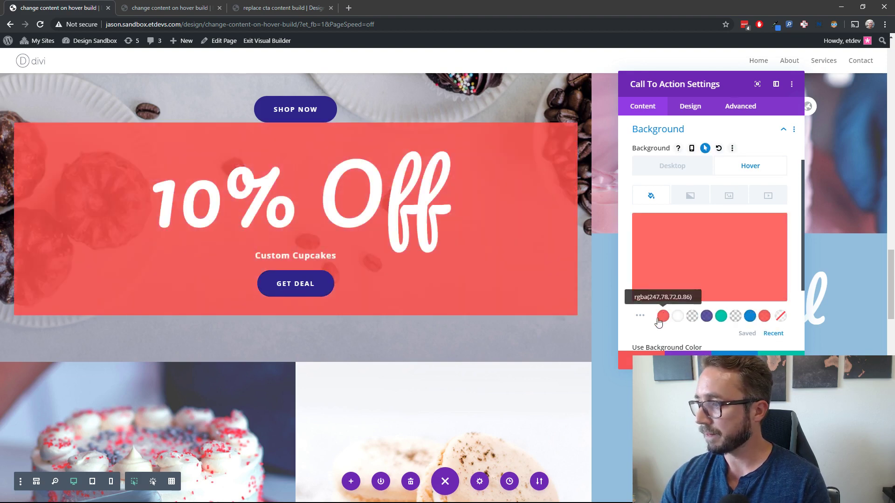
- Compare the call to action's desktop and hover states by switching between their background settings
{"action": "scroll", "coordinate": [661, 322], "scroll_direction": "down", "scroll_amount": 1}
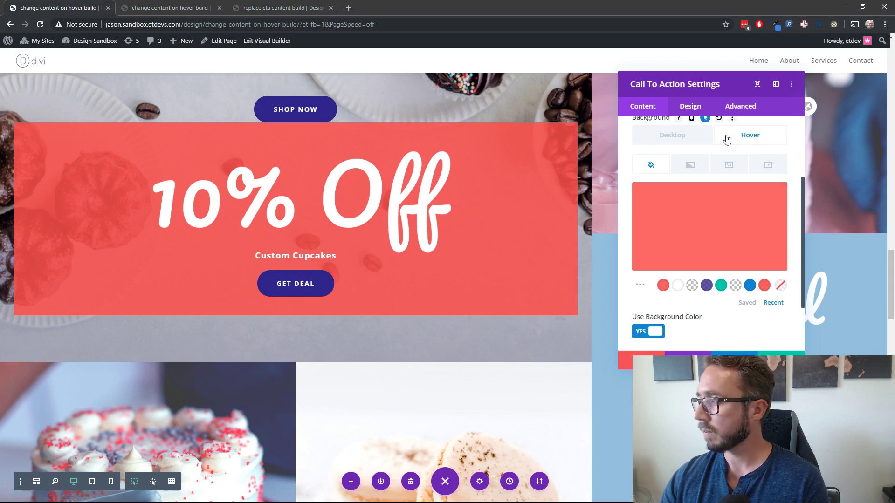
{"action": "left_click", "coordinate": [682, 135]}
{"action": "left_click", "coordinate": [760, 139]}
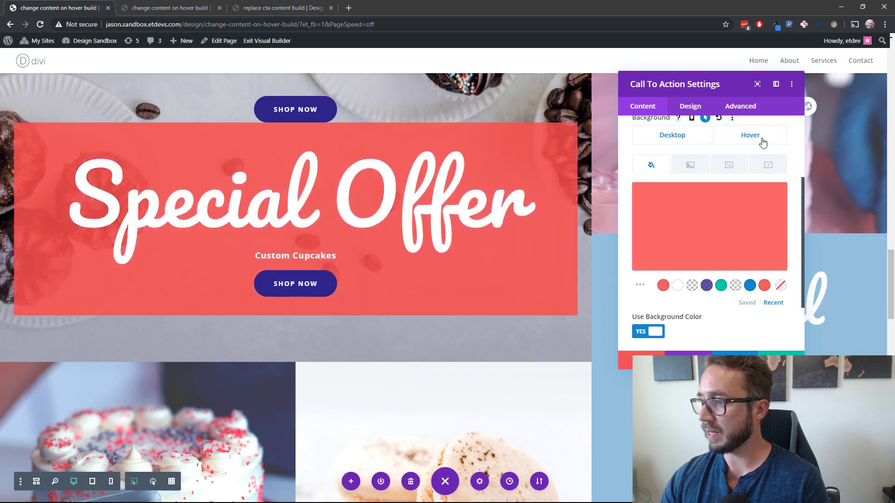
{"action": "left_click", "coordinate": [676, 146]}
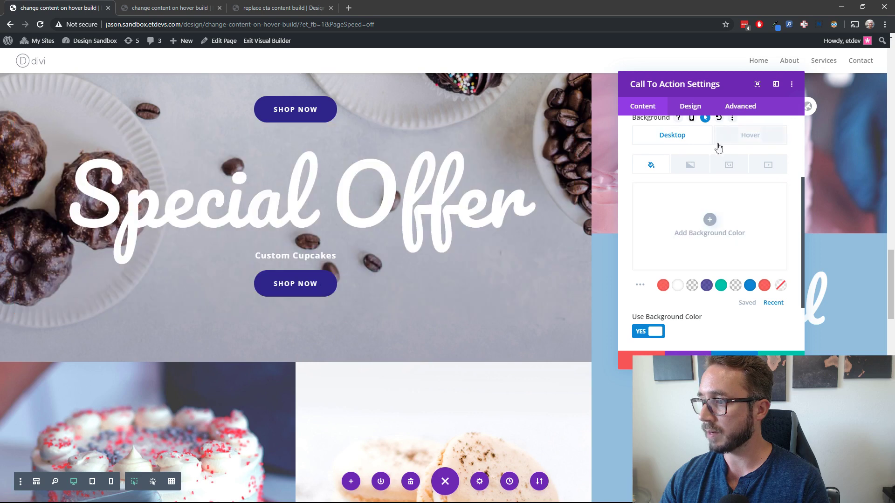
{"action": "left_click", "coordinate": [743, 144]}
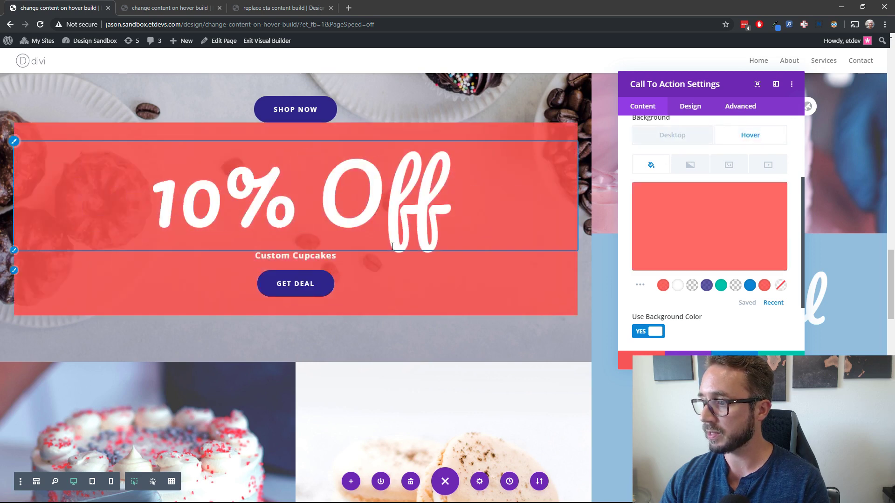
{"action": "left_click", "coordinate": [667, 135]}
{"action": "left_click", "coordinate": [732, 136]}
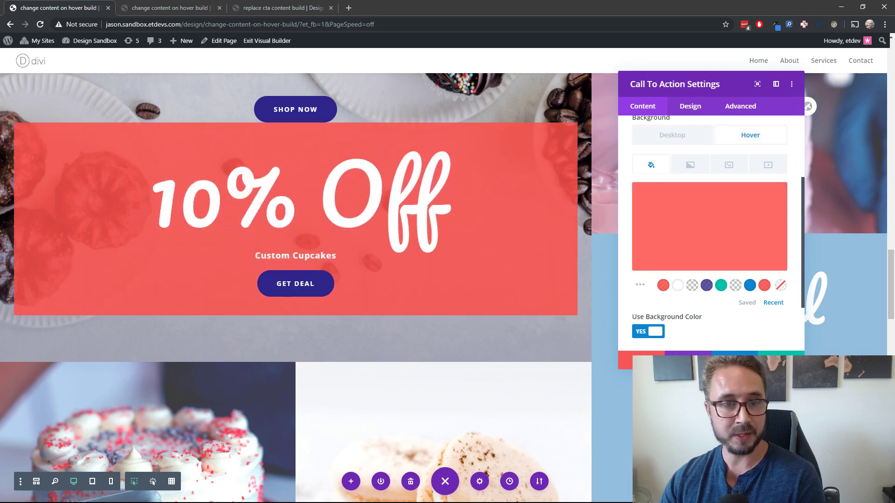
- Add the custom CSS "width: 200px;" to the call to action's promo button
{"action": "left_click", "coordinate": [742, 108]}
{"action": "left_click", "coordinate": [679, 181]}
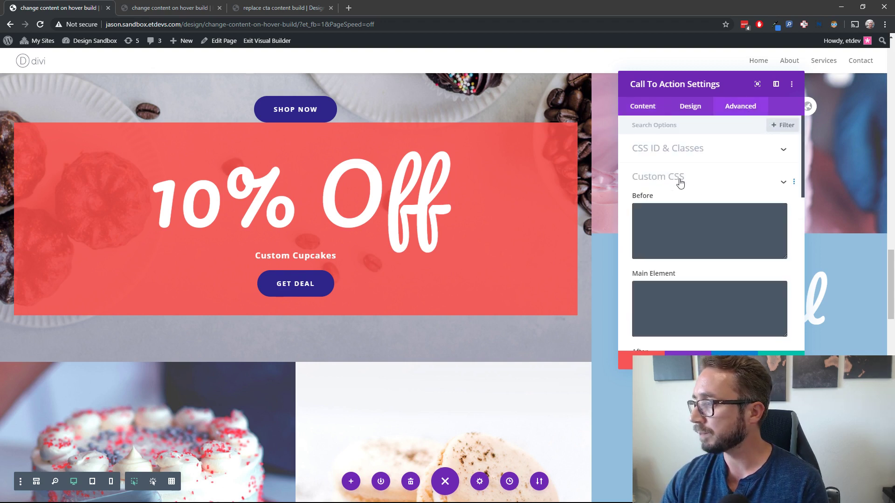
{"action": "left_click", "coordinate": [693, 265]}
{"action": "scroll", "coordinate": [693, 264], "scroll_direction": "down", "scroll_amount": 4}
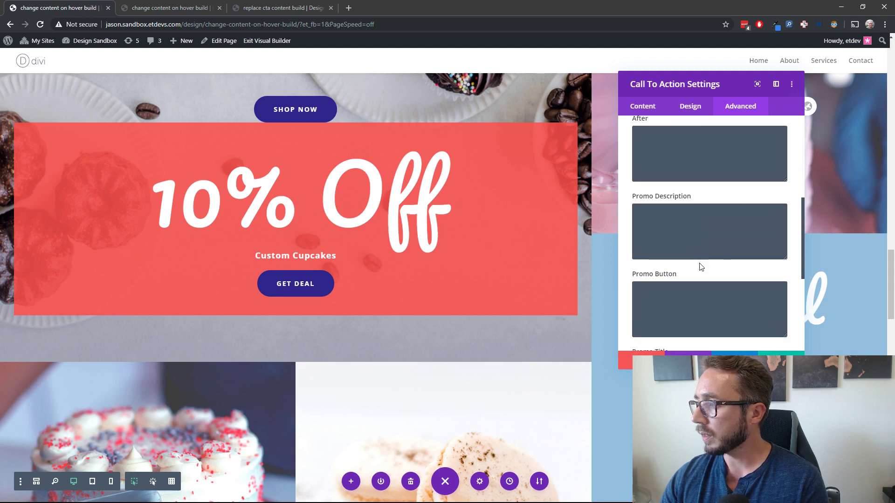
{"action": "left_click", "coordinate": [711, 295]}
{"action": "scroll", "coordinate": [703, 289], "scroll_direction": "down", "scroll_amount": 2}
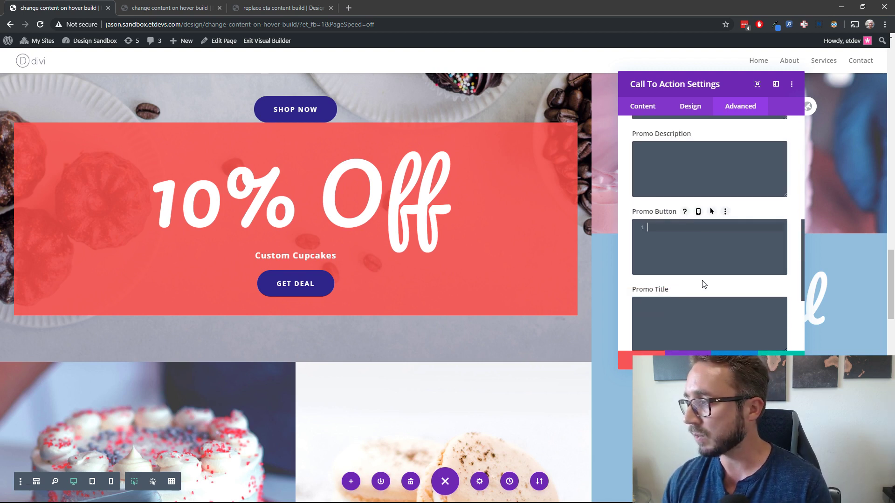
{"action": "type", "text": "width: 2"}
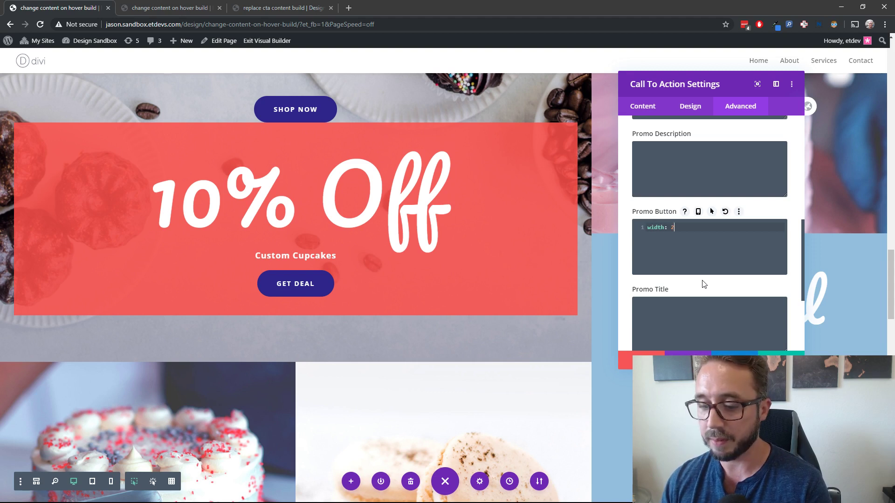
{"action": "type", "text": "00px;"}
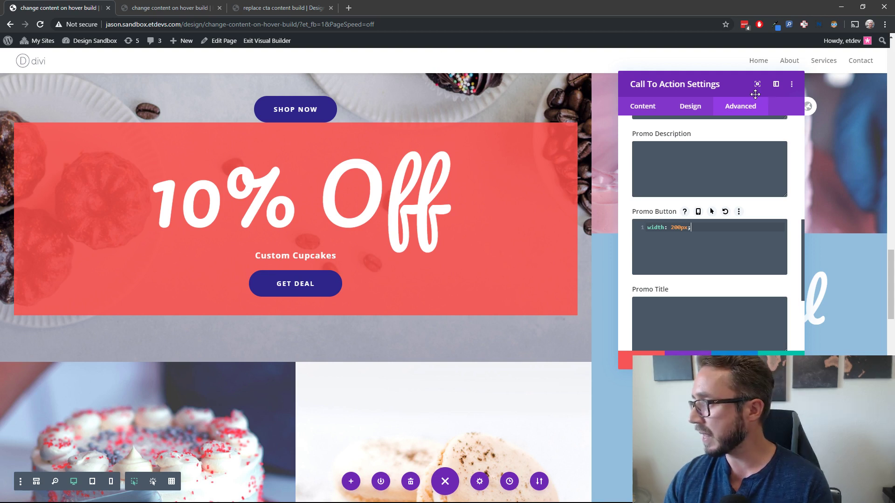
- Give the call to action the CSS class fade-cta-title and save the module settings
{"action": "scroll", "coordinate": [730, 202], "scroll_direction": "up", "scroll_amount": 2}
{"action": "scroll", "coordinate": [727, 201], "scroll_direction": "up", "scroll_amount": 5}
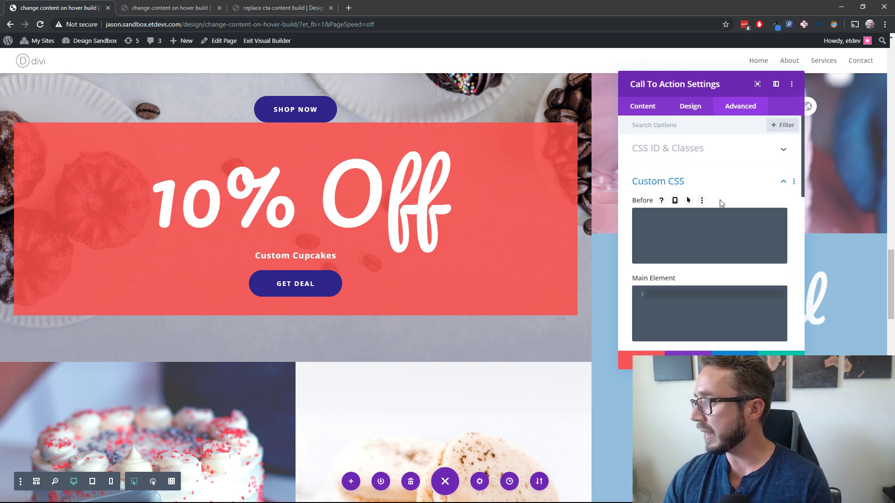
{"action": "left_click", "coordinate": [697, 150]}
{"action": "left_click", "coordinate": [692, 217]}
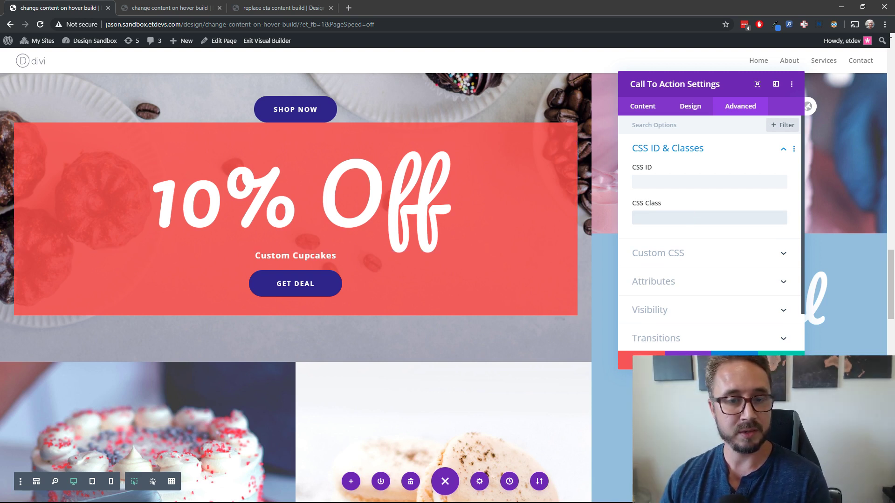
{"action": "key", "text": "alt+Tab"}
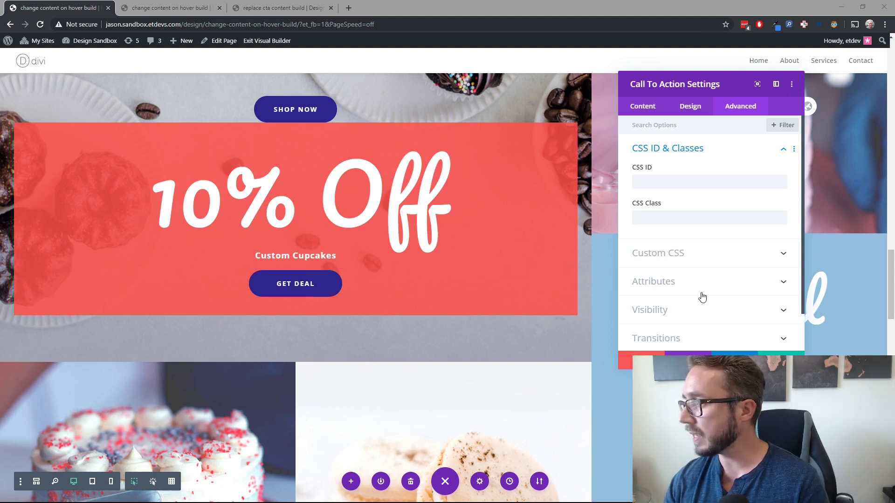
{"action": "left_click", "coordinate": [679, 217]}
{"action": "type", "text": "fad"}
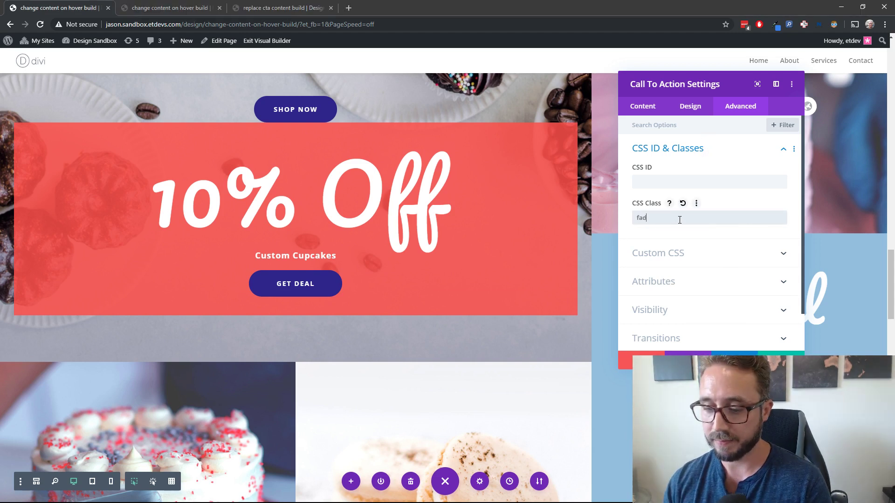
{"action": "type", "text": "e-cta-title"}
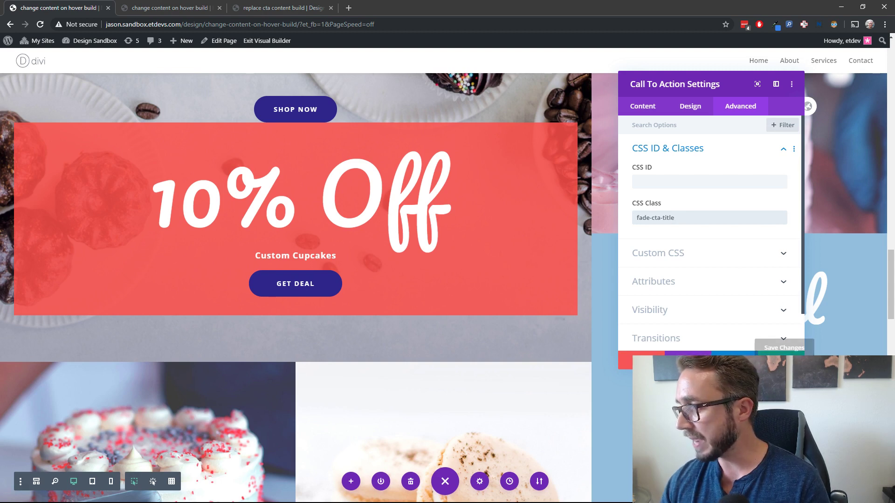
{"action": "left_click", "coordinate": [781, 360]}
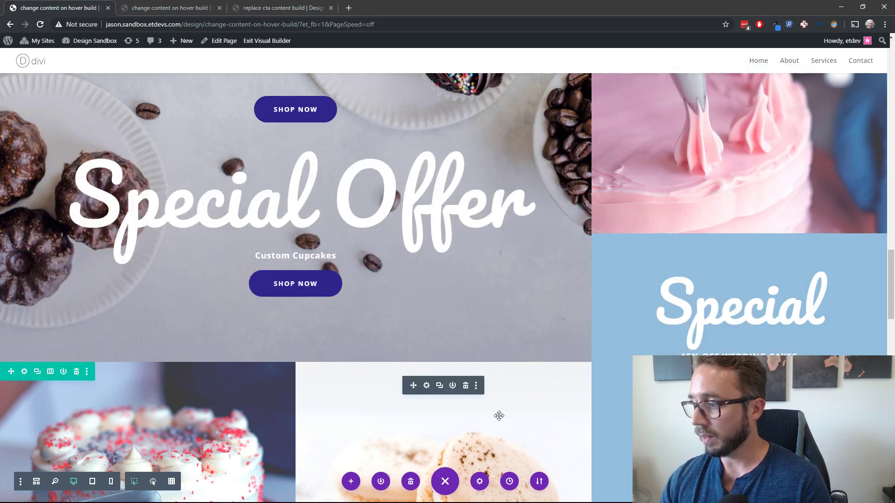
- Append page CSS running an 800ms fadeinout animation on .fade-cta-title:hover .et_pb_module_header, with fadeinout keyframes from opacity 0 to 1
{"action": "left_click", "coordinate": [480, 485]}
{"action": "left_click", "coordinate": [750, 105]}
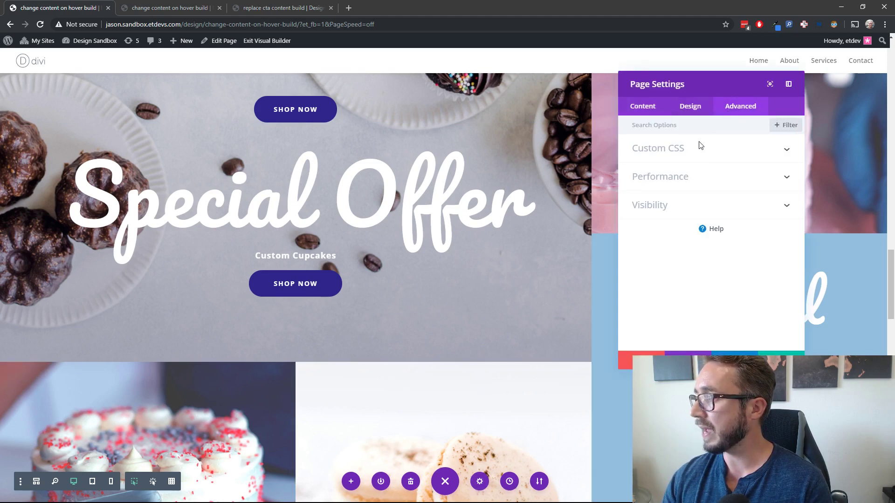
{"action": "left_click", "coordinate": [775, 151]}
{"action": "left_click_drag", "start_coordinate": [685, 237], "coordinate": [627, 185]}
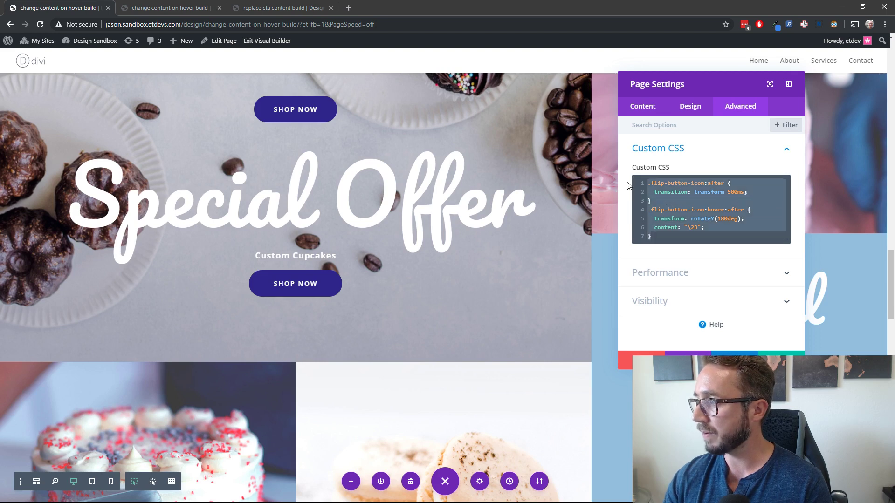
{"action": "left_click", "coordinate": [687, 239]}
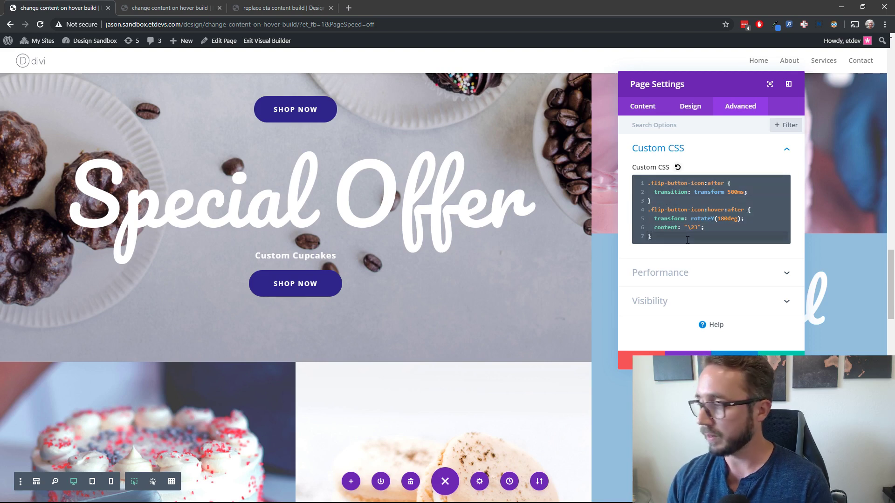
{"action": "key", "text": "Return"}
{"action": "key", "text": "Return"}
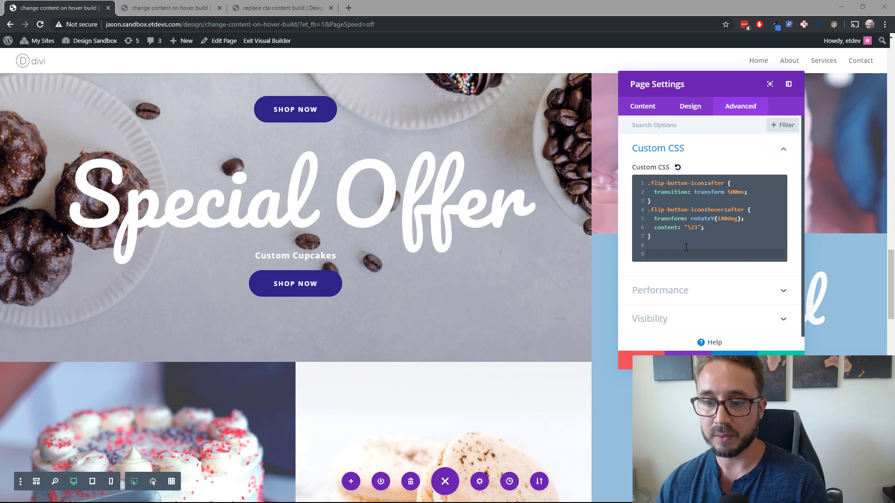
{"action": "left_click", "coordinate": [686, 247]}
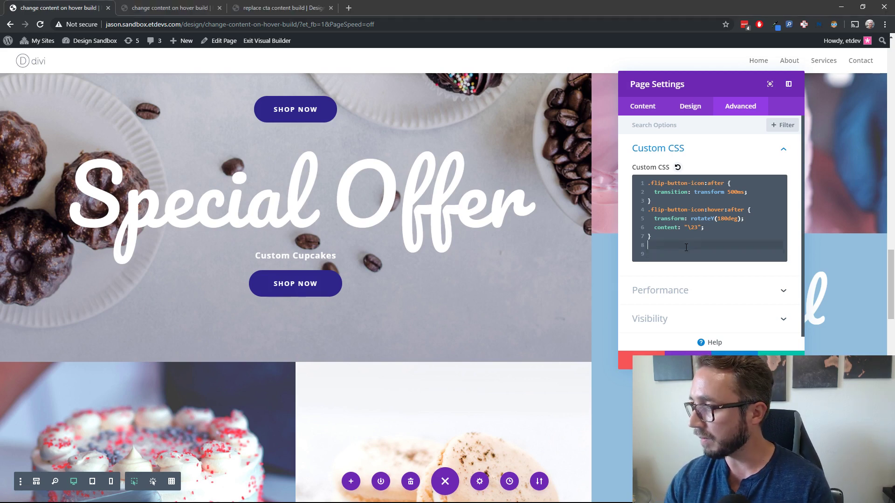
{"action": "left_click", "coordinate": [670, 252]}
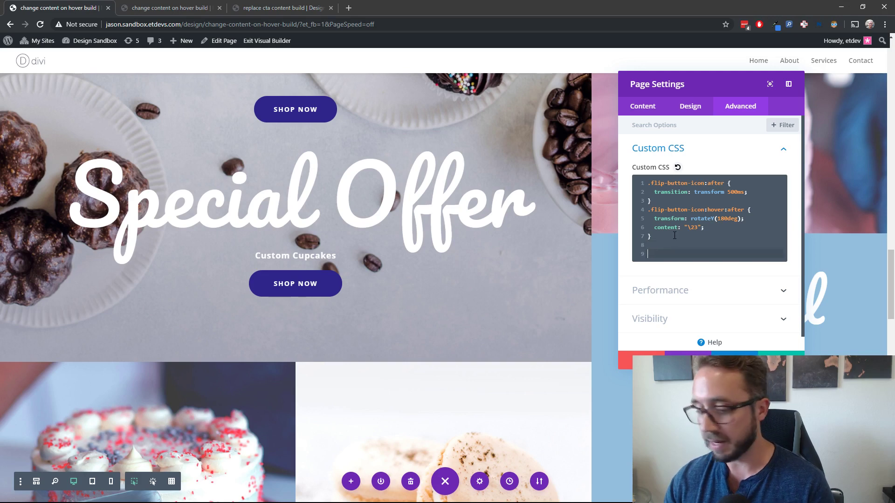
{"action": "type", "text": ".fade-cta-title:hover .et_pb_module_header {   animation-name: fadeinout;   animation-duration: 800ms; }  @keyframes fadeinout {   from {opacity: 0;}   to {opacity: 1;} }"}
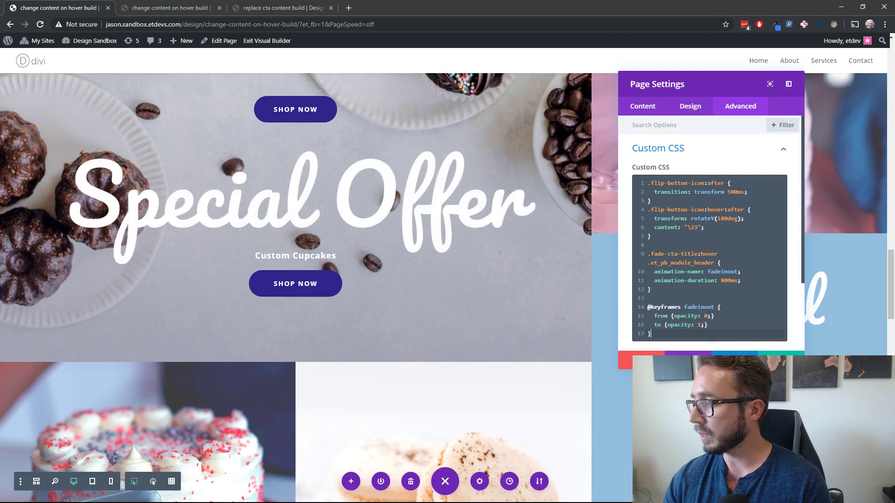
{"action": "key", "text": "Escape"}
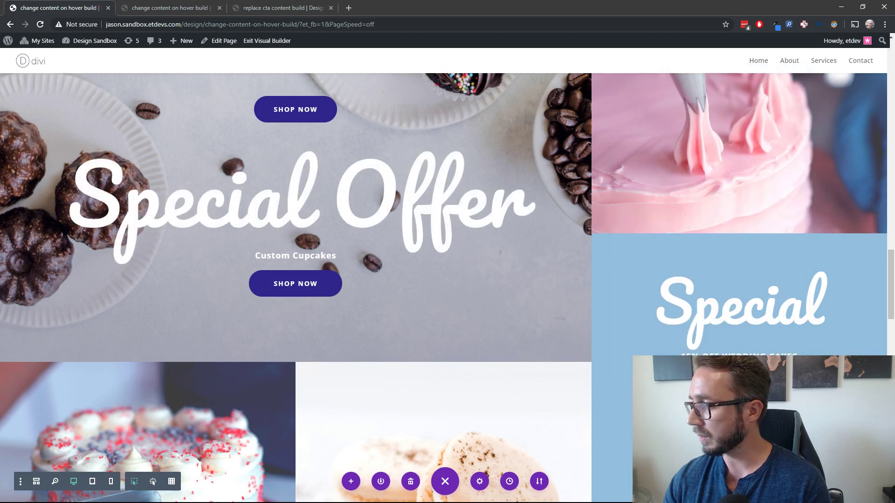
- Reload the live page and check the Special Offer call to action's hover effect
{"action": "left_click", "coordinate": [178, 9]}
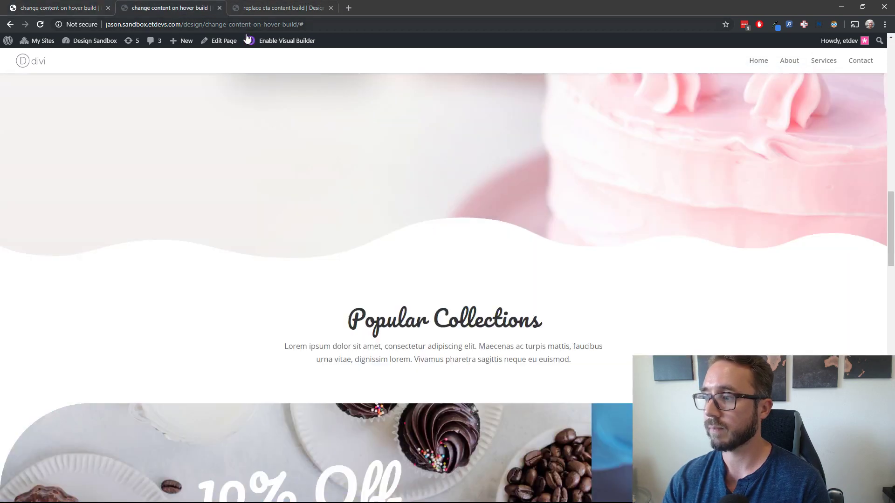
{"action": "scroll", "coordinate": [263, 303], "scroll_direction": "down", "scroll_amount": 5}
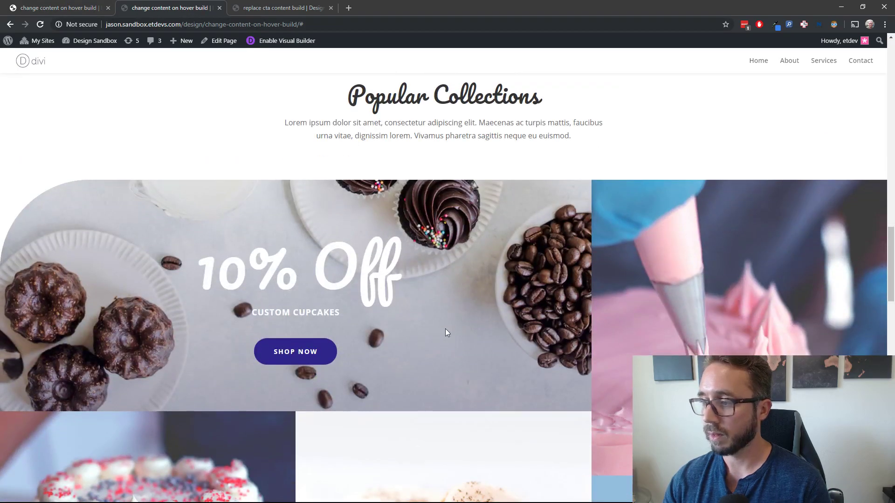
{"action": "key", "text": "F5"}
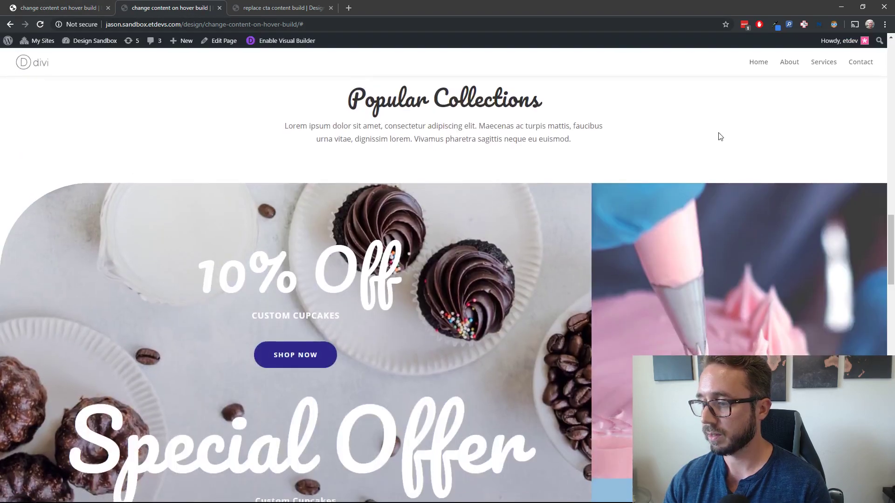
{"action": "scroll", "coordinate": [746, 121], "scroll_direction": "down", "scroll_amount": 4}
{"action": "mouse_move", "coordinate": [401, 280]}
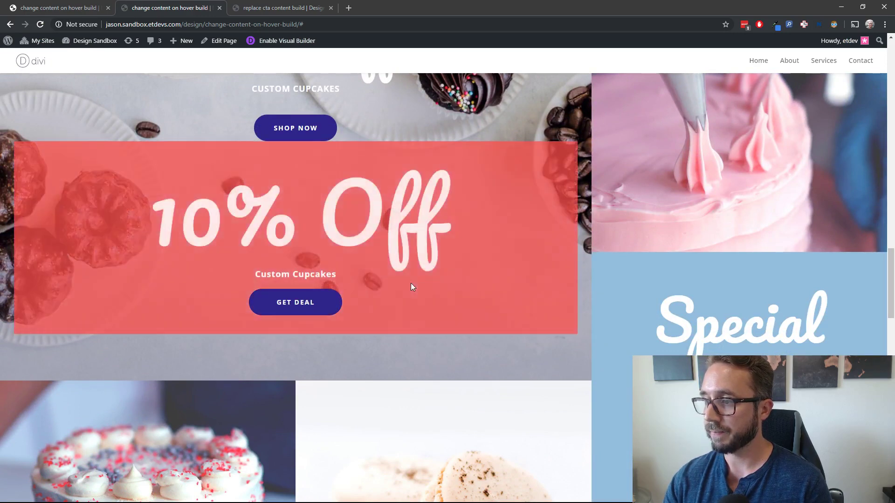
{"action": "mouse_move", "coordinate": [431, 315]}
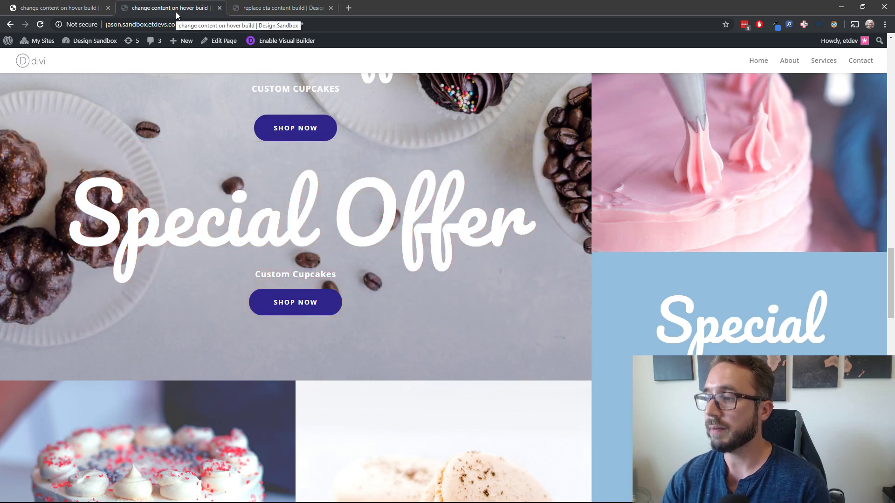
{"action": "scroll", "coordinate": [183, 93], "scroll_direction": "up", "scroll_amount": 2}
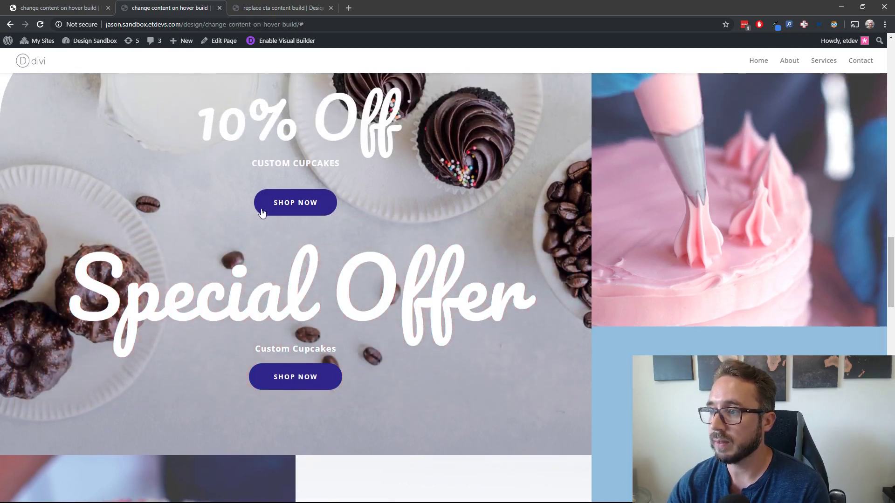
- Return to the page builder and delete the original 10% Off module above the Special Offer call to action
{"action": "left_click", "coordinate": [71, 7]}
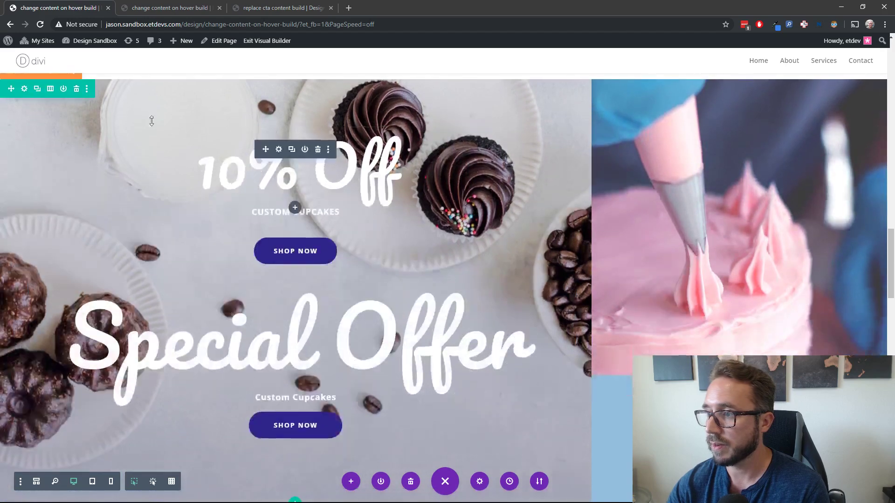
{"action": "scroll", "coordinate": [316, 150], "scroll_direction": "down", "scroll_amount": 2}
{"action": "left_click", "coordinate": [317, 147]}
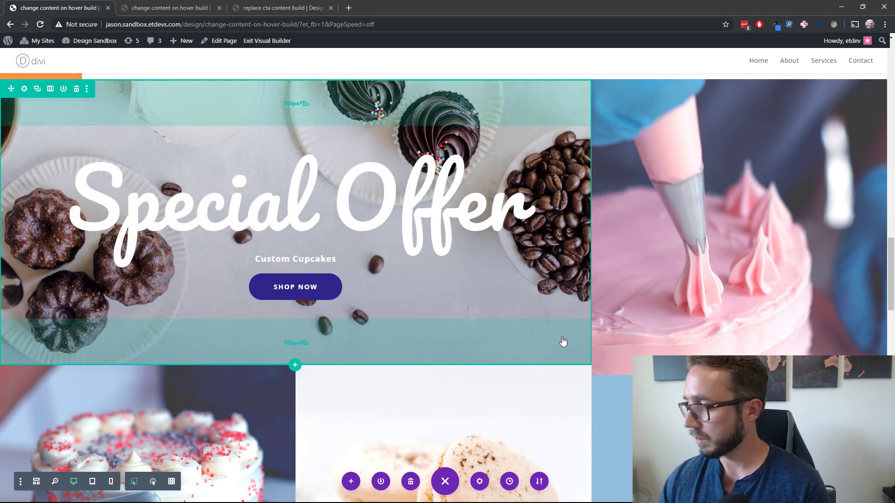
{"action": "scroll", "coordinate": [550, 340], "scroll_direction": "down", "scroll_amount": 1}
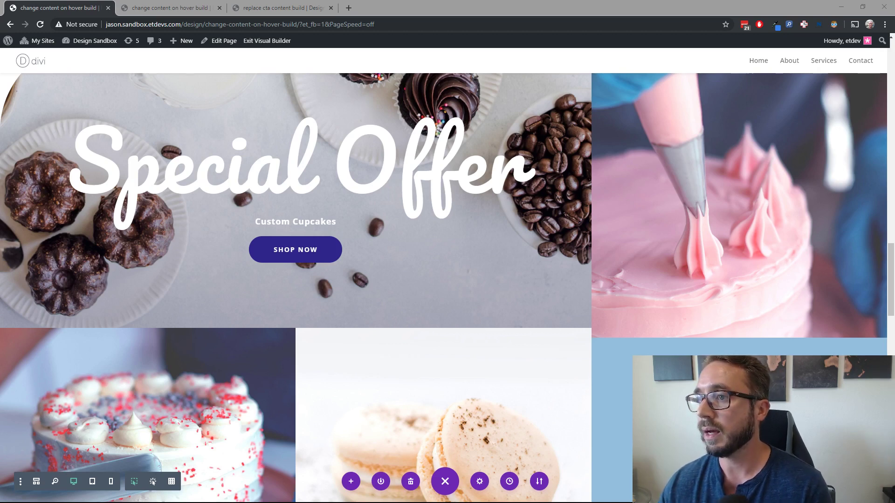
- Switch to the "replace cta content build" page to view its finished example
{"action": "left_click", "coordinate": [89, 11]}
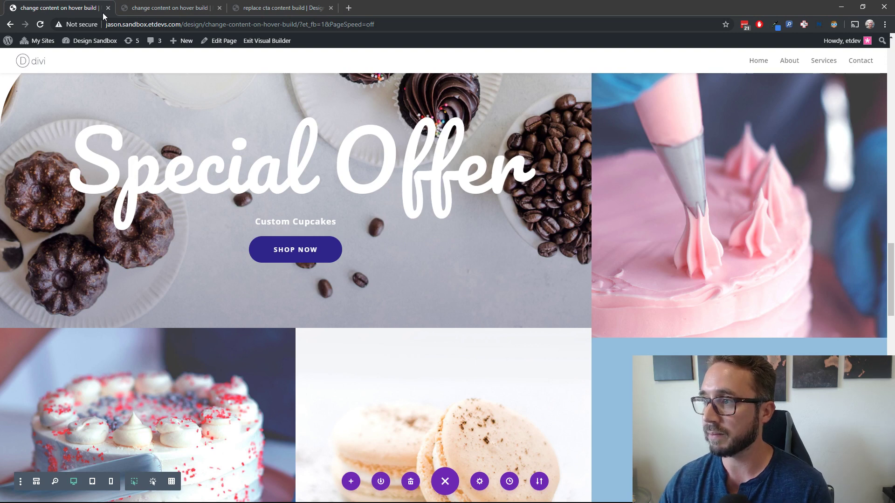
{"action": "left_click", "coordinate": [284, 8]}
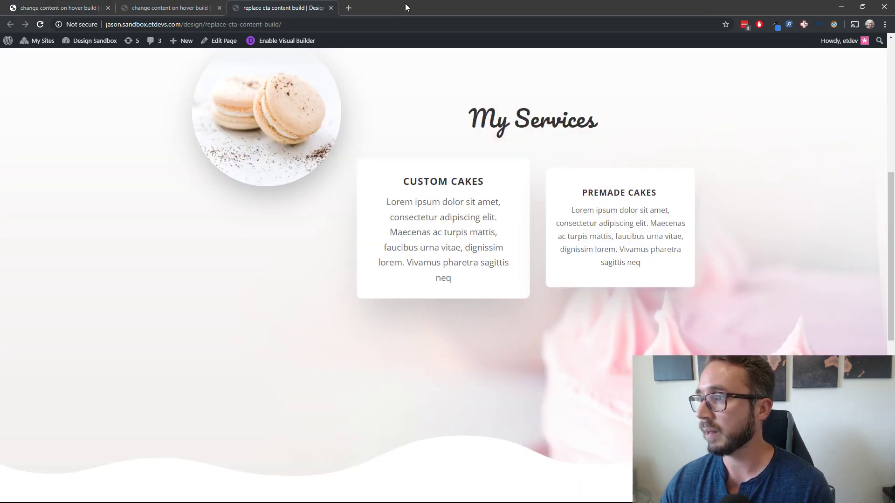